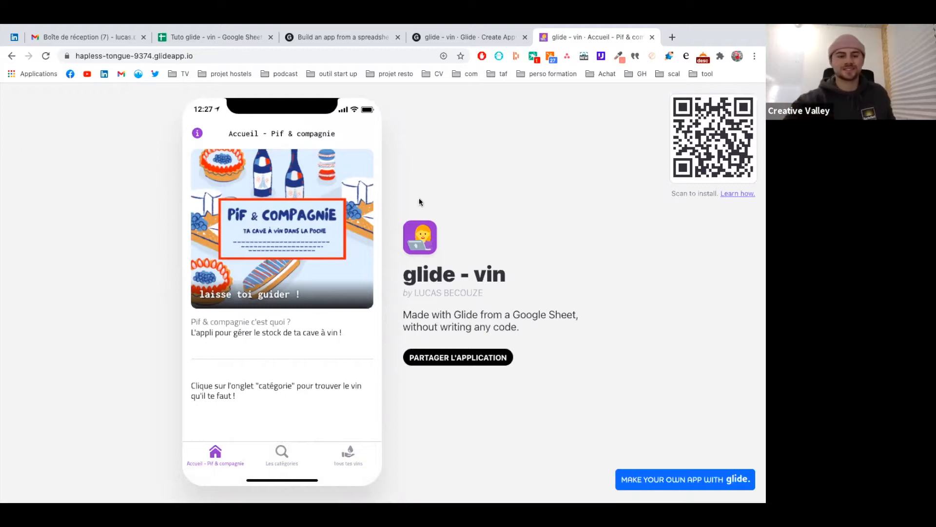
- Examine the Accueil, catégorie - couleur and Vin sheets in the Tuto glide - vin Google Sheet, comparing them with the finished app's categories screen
click(193, 36)
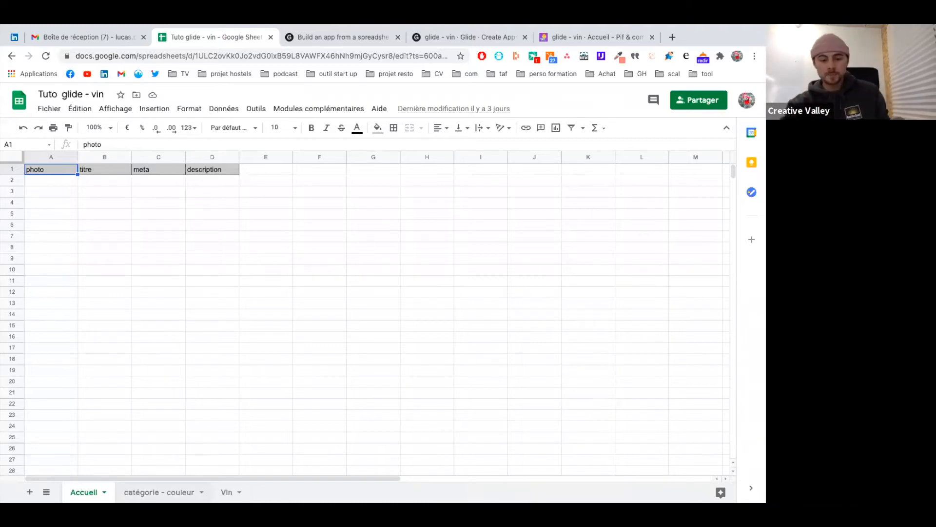
click(136, 492)
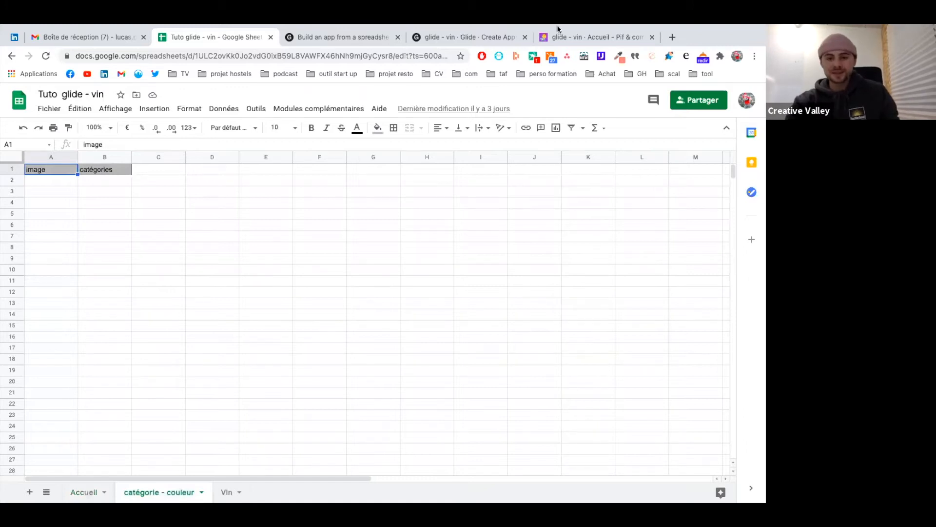
click(590, 37)
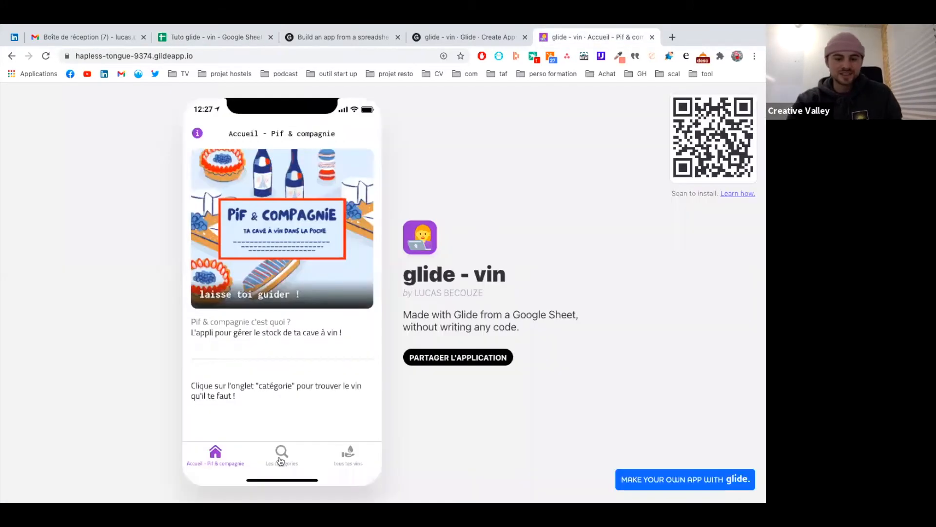
click(280, 460)
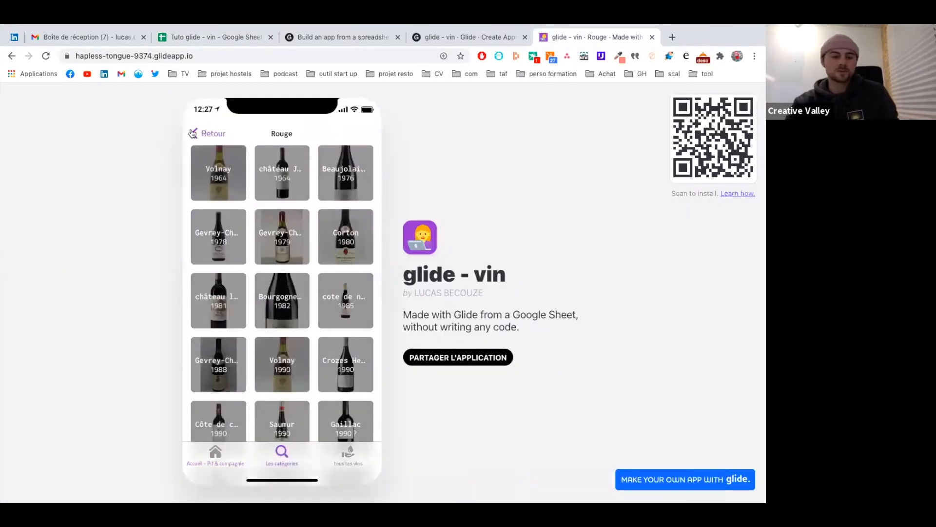
click(193, 133)
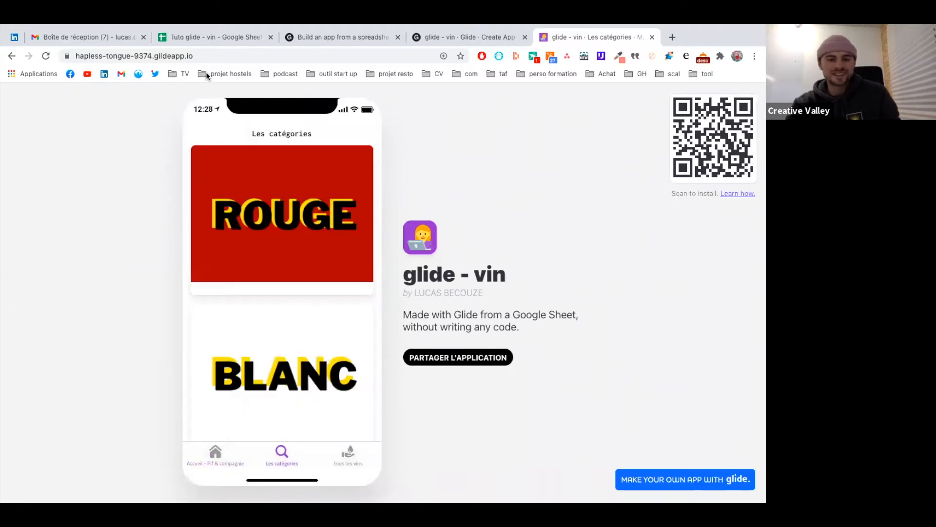
click(189, 37)
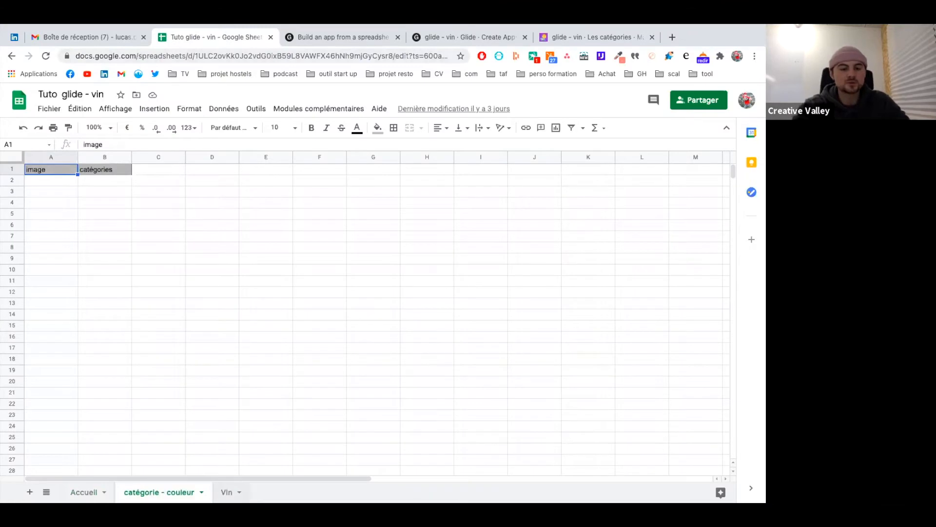
click(224, 492)
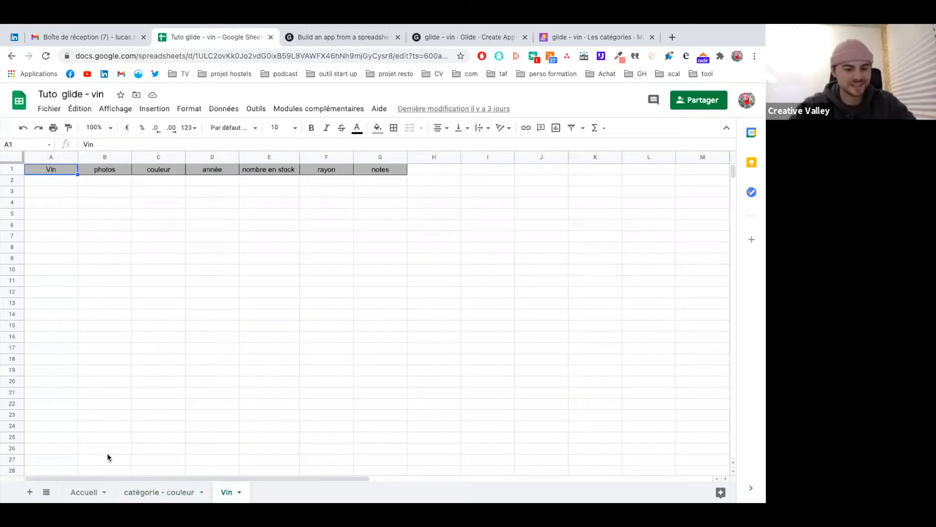
click(84, 492)
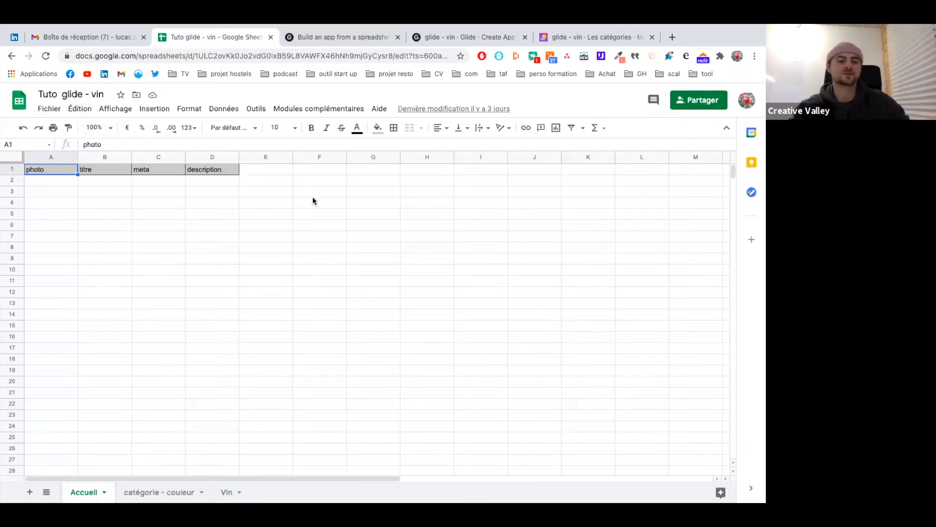
- Switch to the Glide editor and create a new app from the Google Sheet "Tuto glide - vin"
click(461, 35)
click(138, 177)
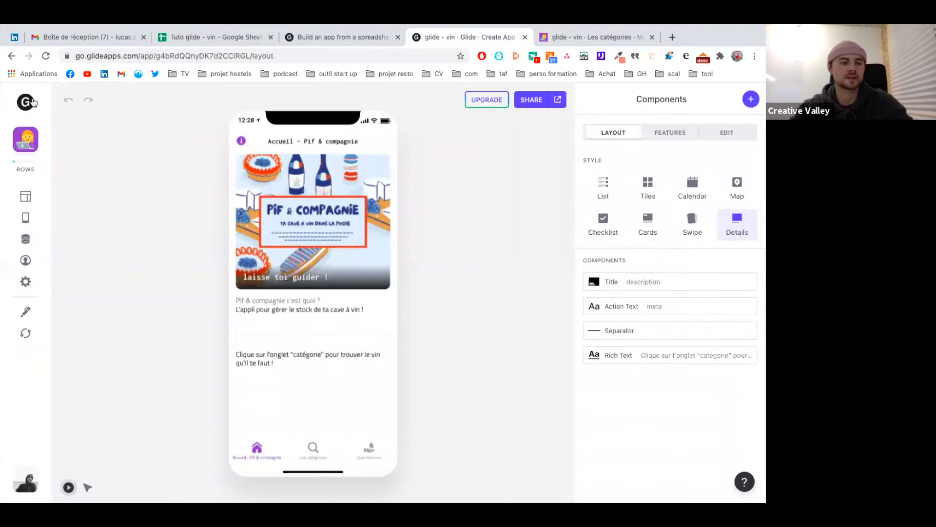
click(25, 103)
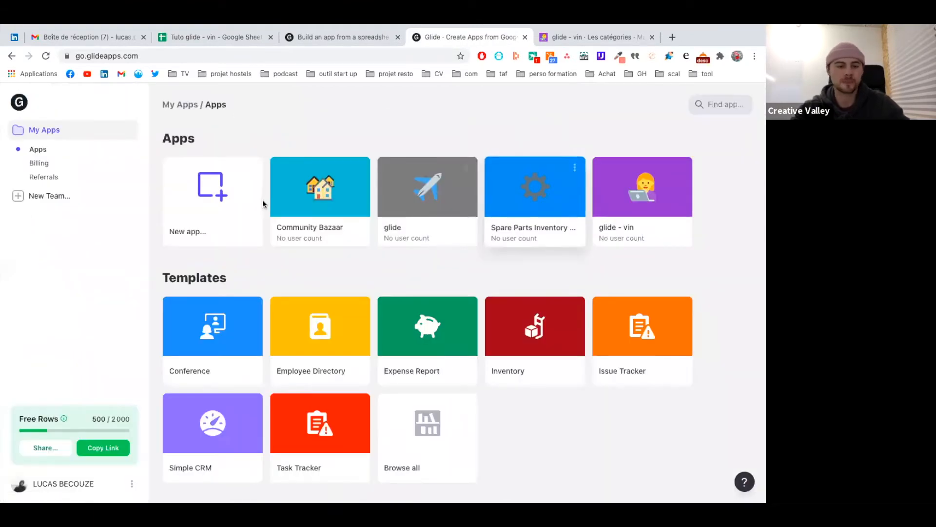
mouse_move(219, 190)
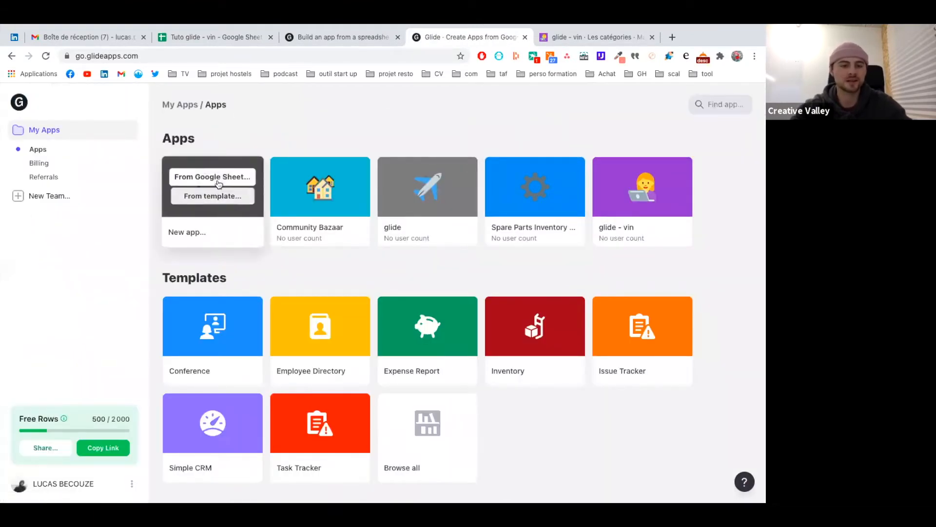
click(218, 178)
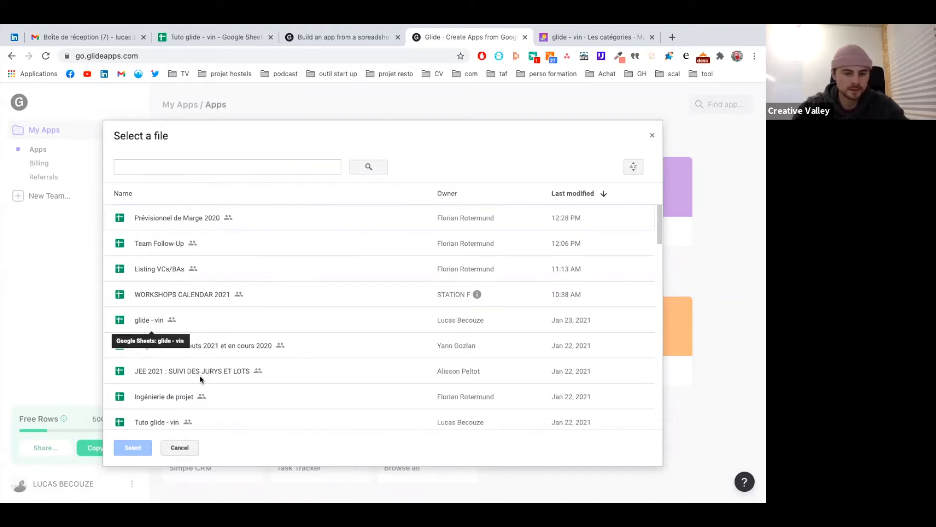
click(160, 422)
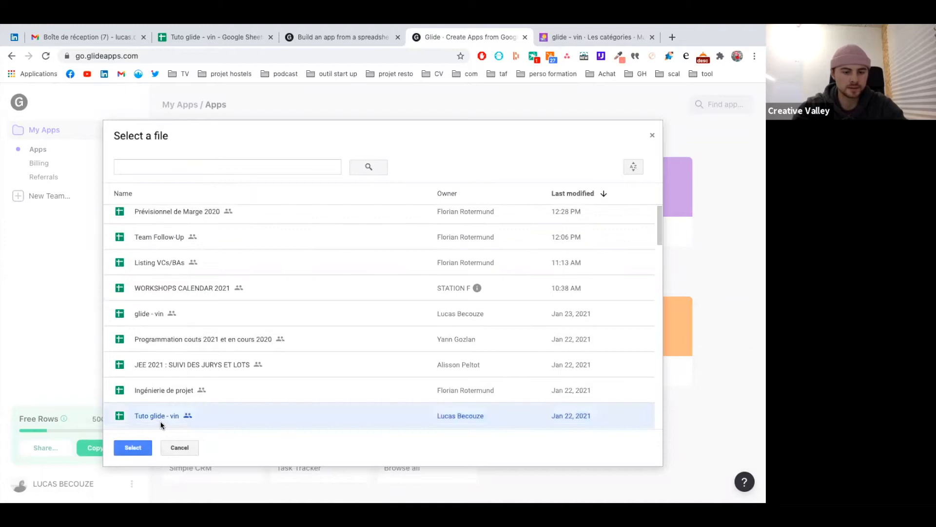
click(135, 445)
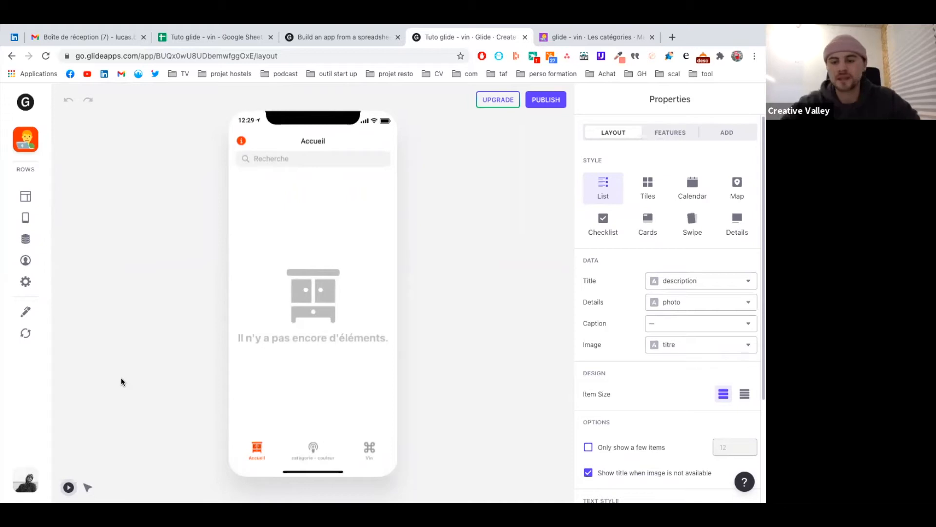
- Look through the new app's catégorie - couleur, Vin and Accueil screens in the preview
click(313, 448)
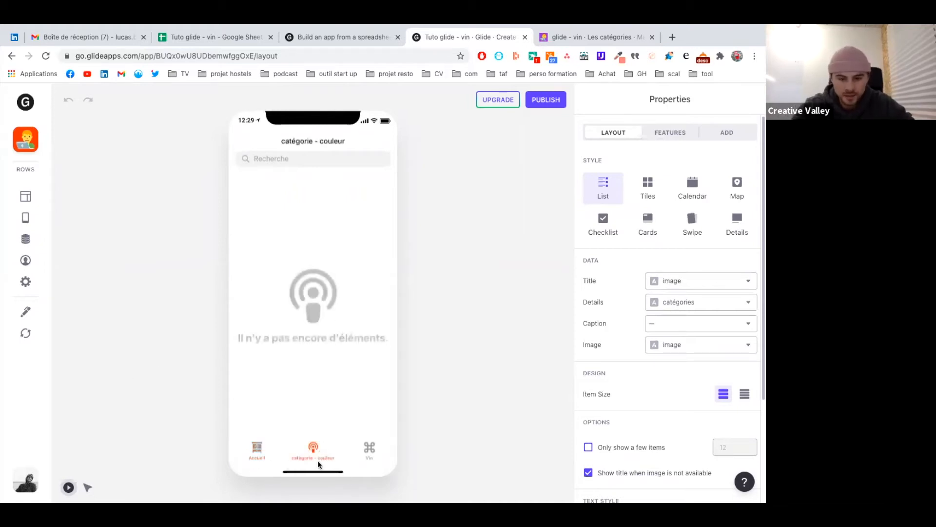
click(372, 460)
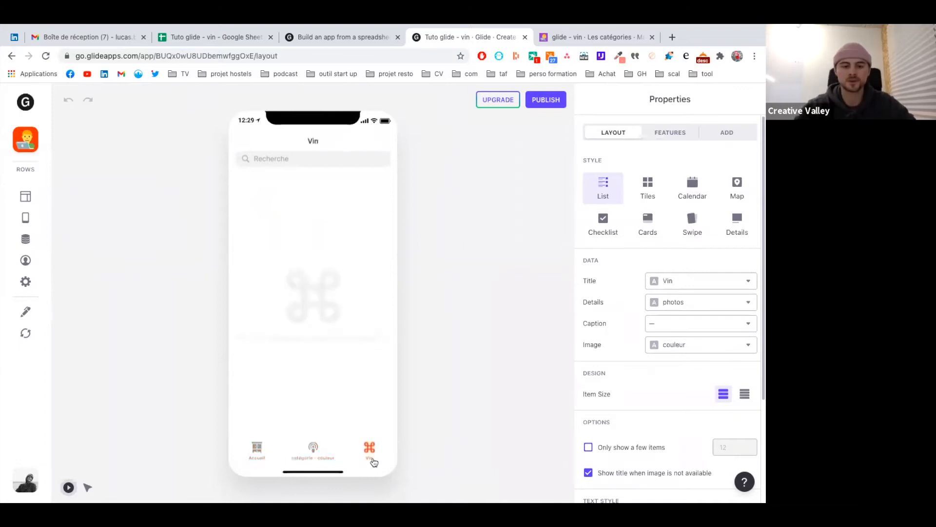
click(253, 457)
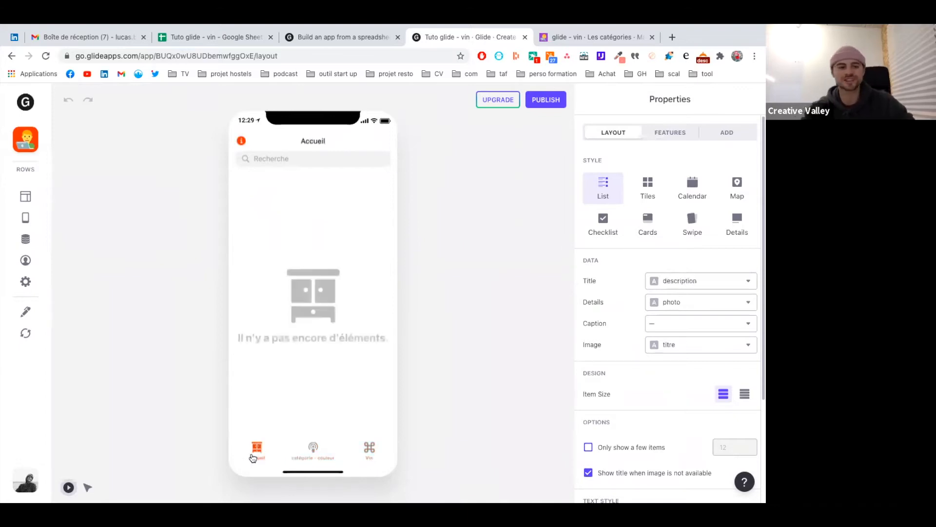
- In the app's data, change the column type of the Accueil table's photo column to Image
click(25, 238)
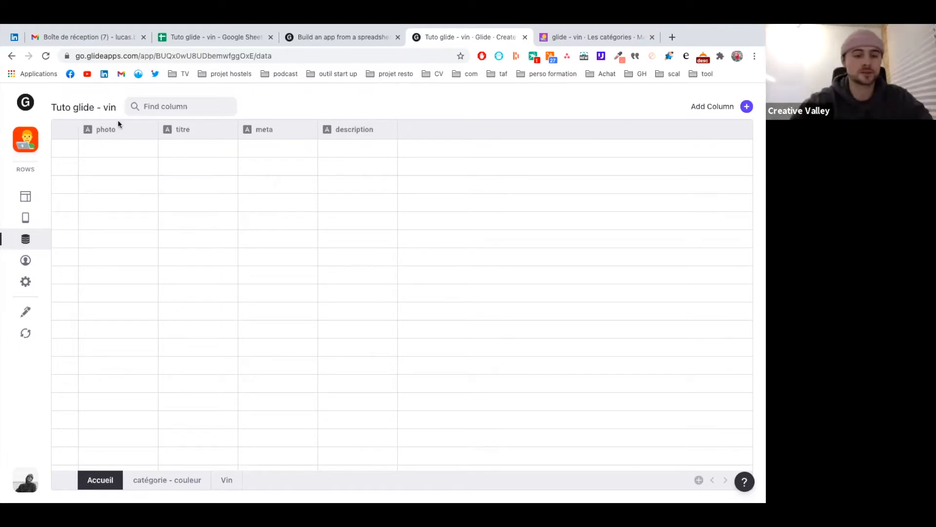
click(117, 138)
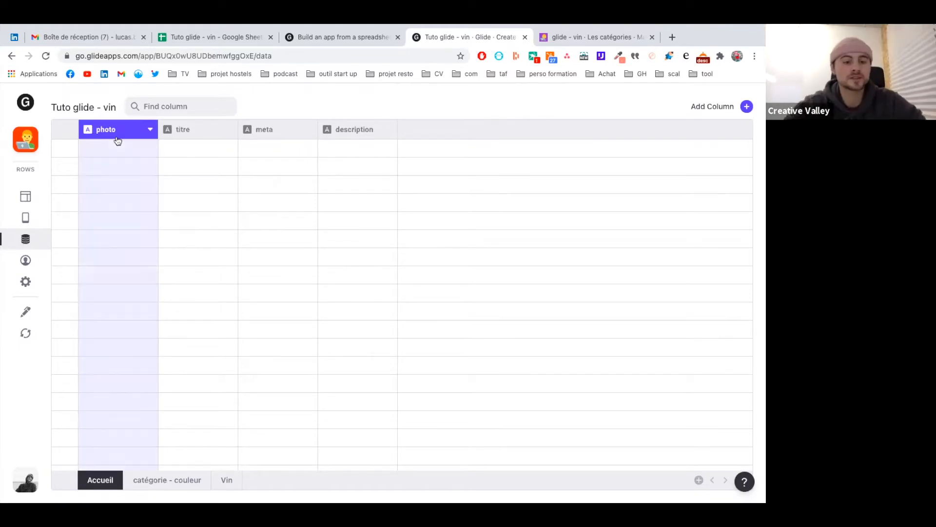
click(147, 129)
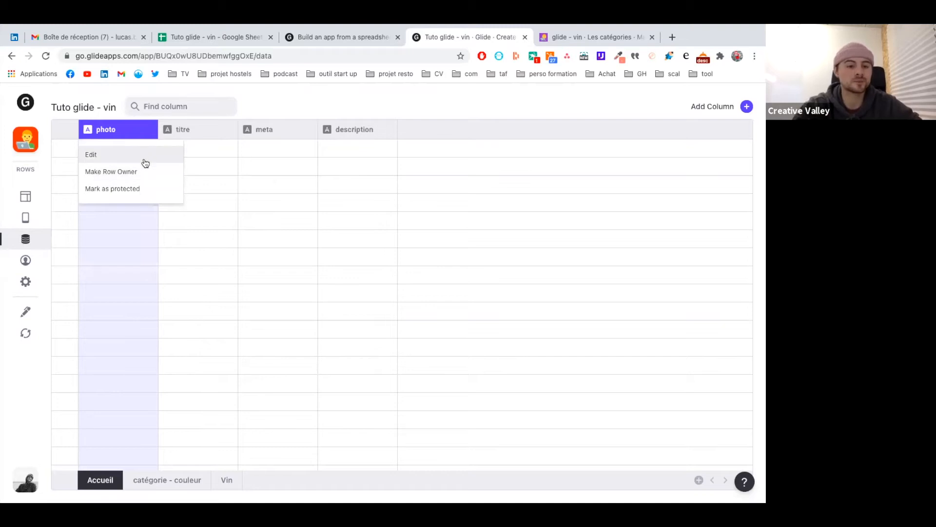
click(144, 155)
click(267, 170)
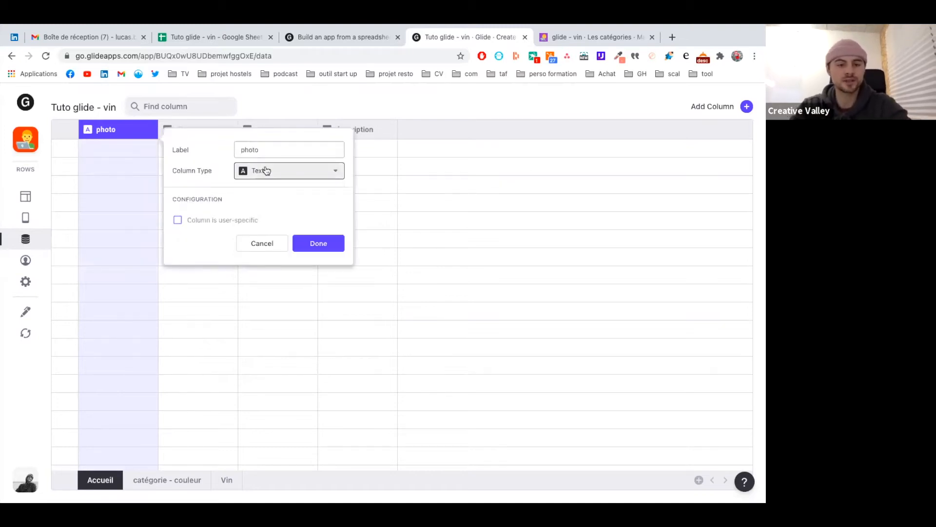
click(271, 253)
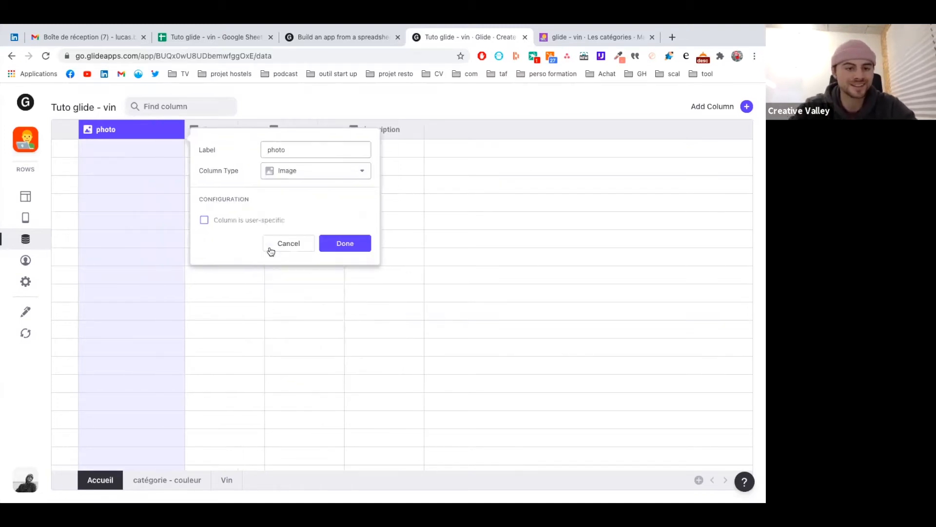
click(346, 243)
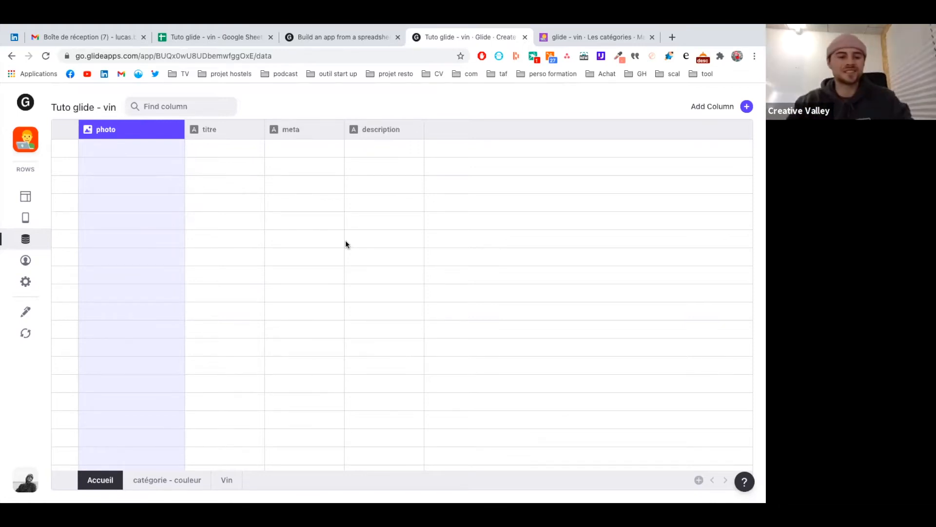
- Enter "Pif corporation" as the titre in the first row of the Accueil table
click(104, 149)
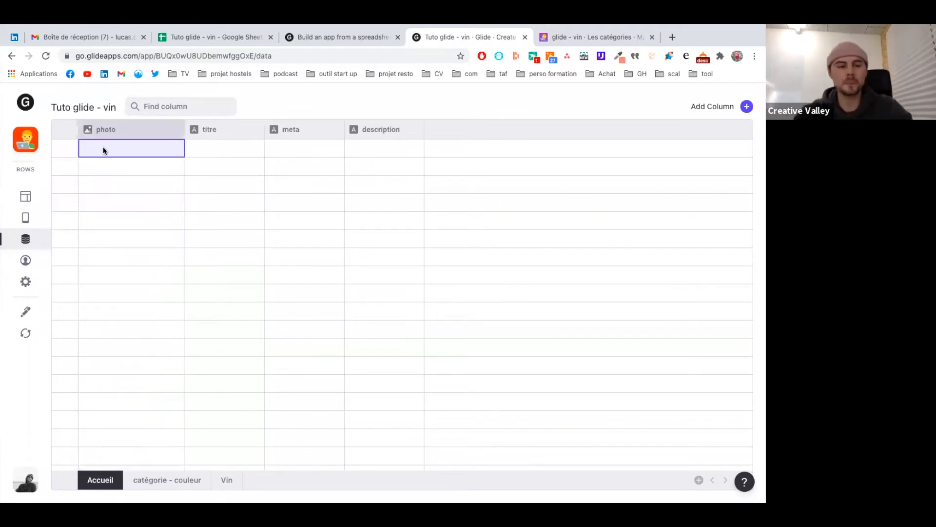
click(131, 148)
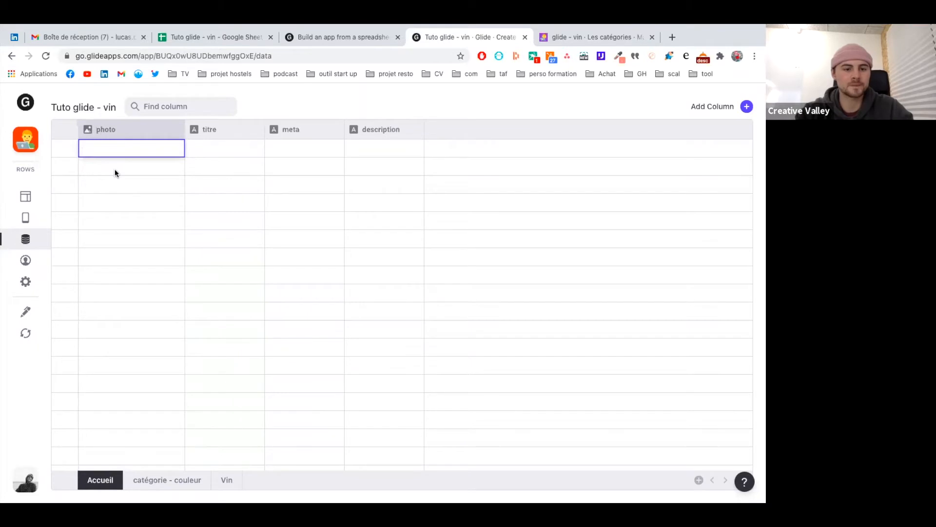
click(213, 153)
text(P)
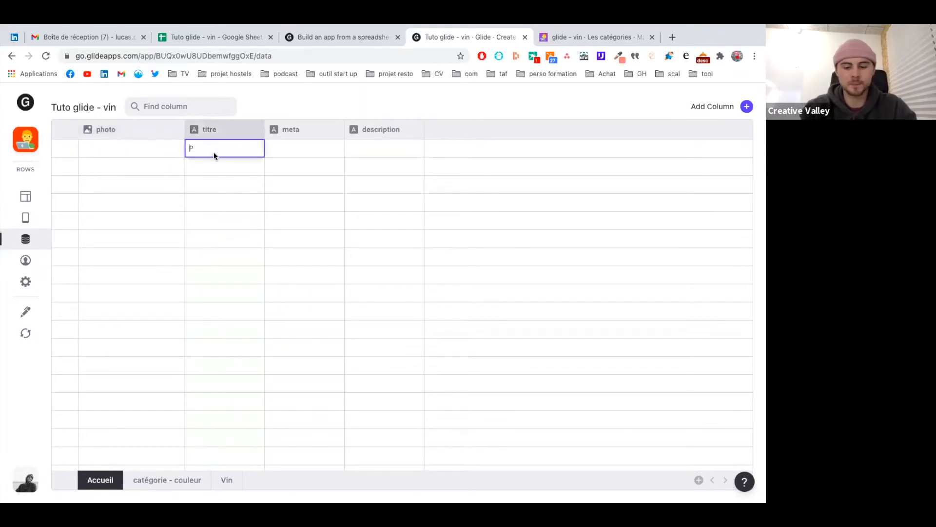
text(if cor)
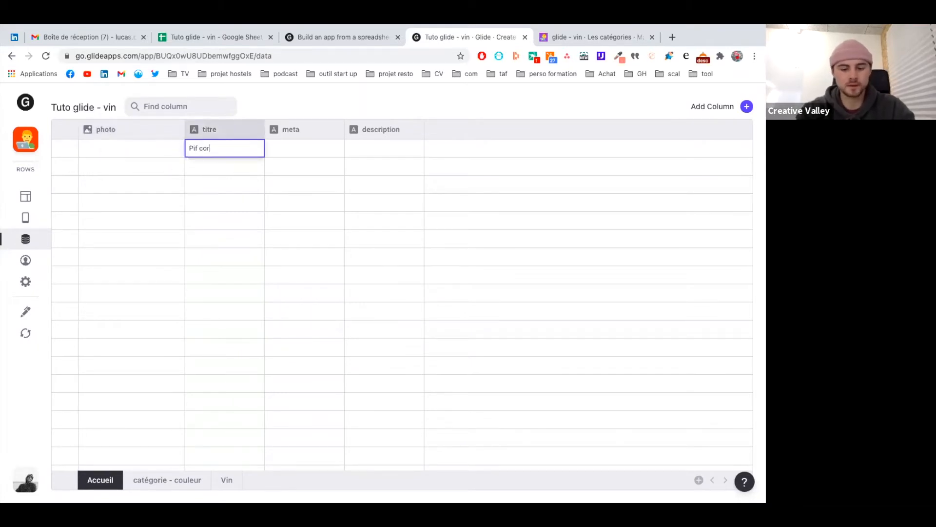
text(poration)
key(Tab)
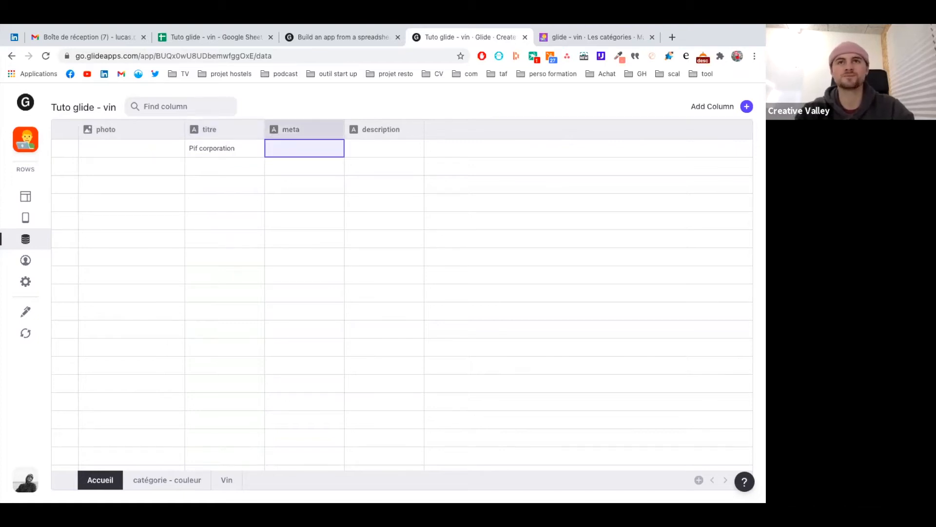
- Fill in the first row's meta cell with "l'app pour gérer tes stocks"
text(l'app p)
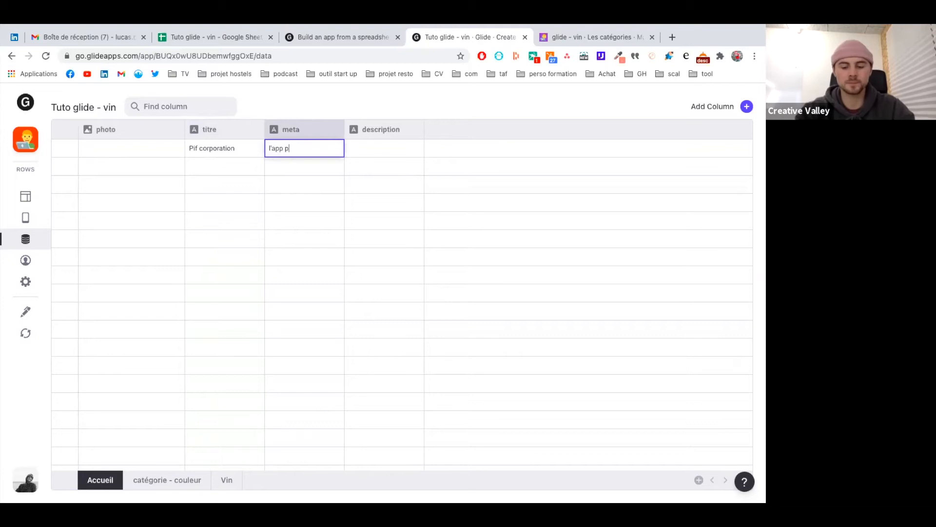
text(our gérer t)
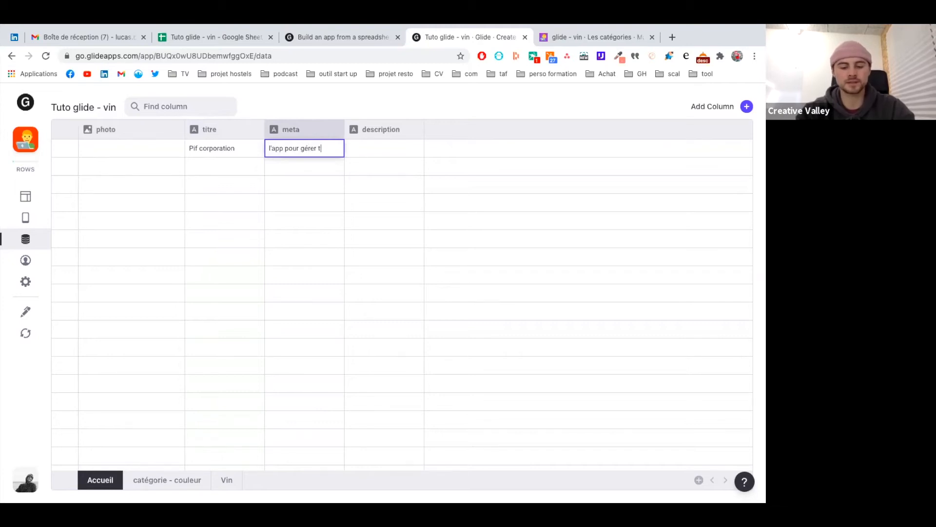
text(es stocks)
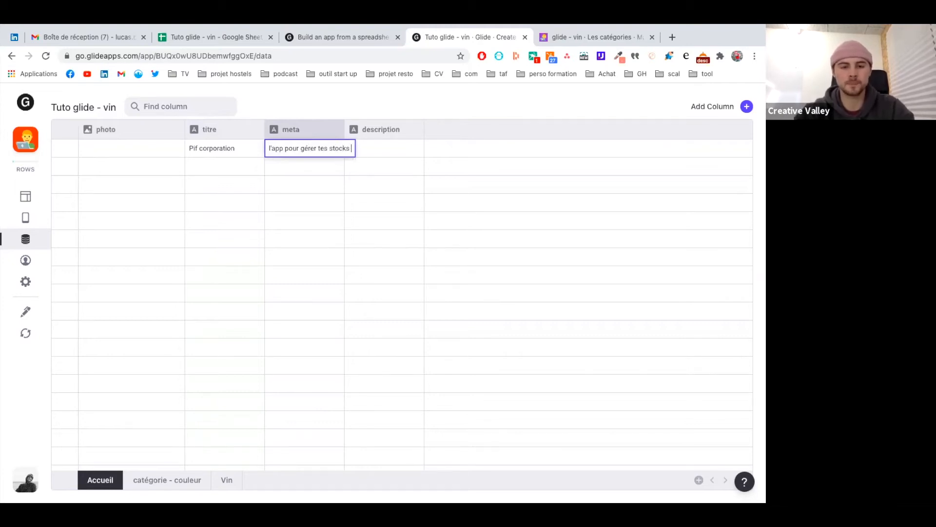
key(Tab)
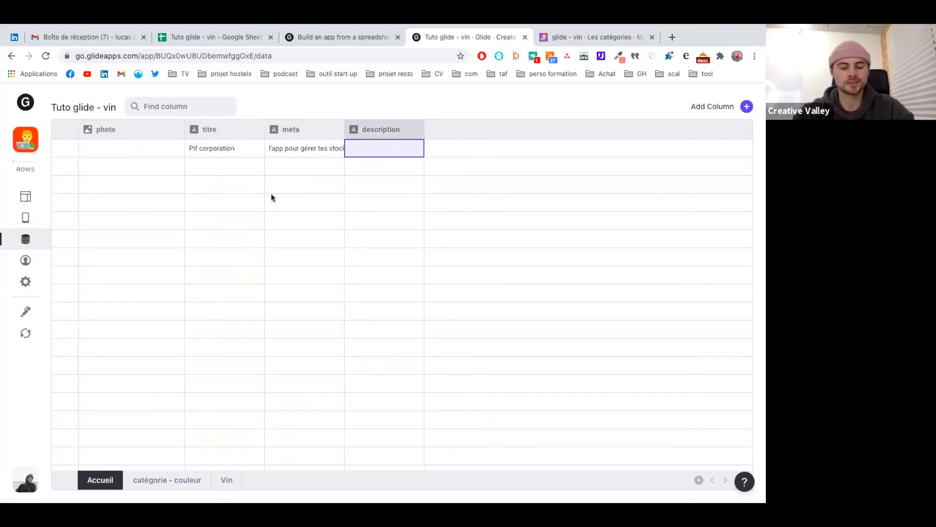
- Fill in the first row's description cell with "laisse toi guider"
text(laius)
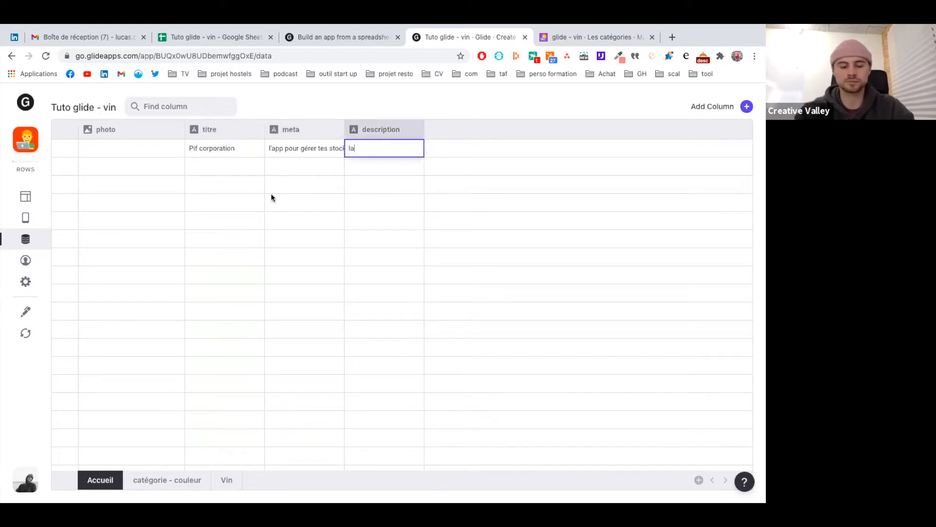
key(BackSpace)
key(BackSpace)
text(sse toi guider)
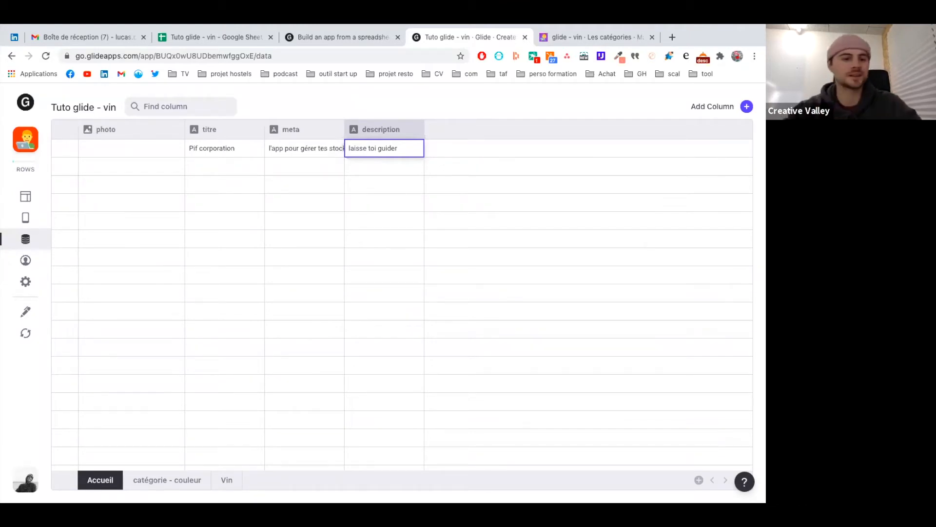
click(170, 206)
- Upload the Pif & Compagnie picture from the computer into the photo cell of the Accueil table's first row
double_click(127, 148)
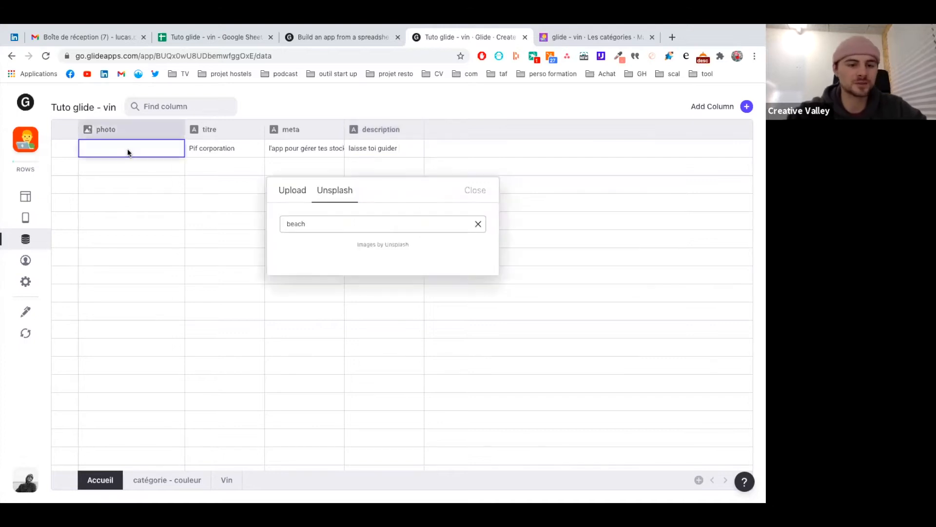
click(288, 189)
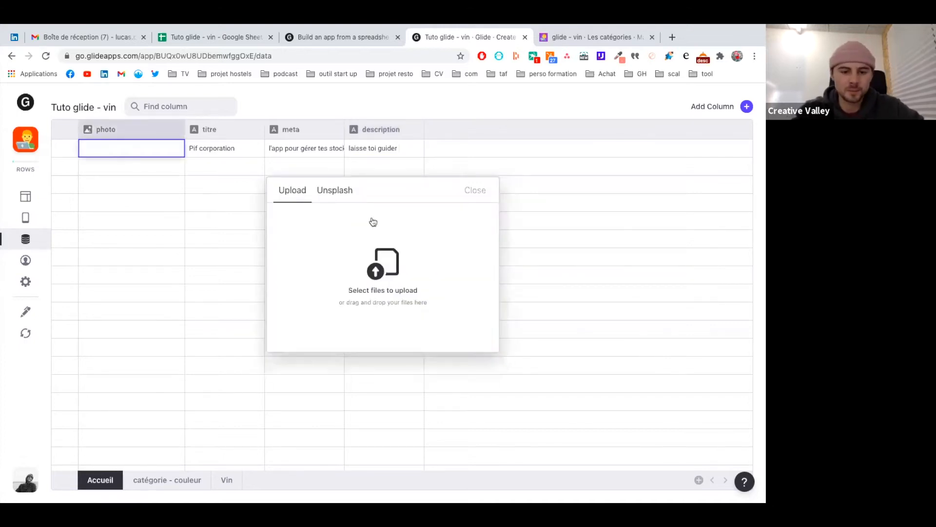
click(393, 301)
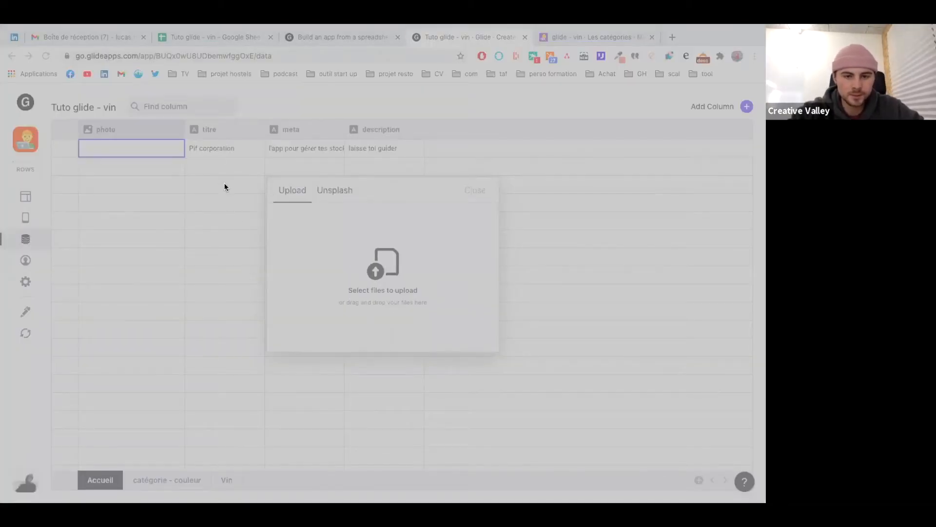
click(550, 354)
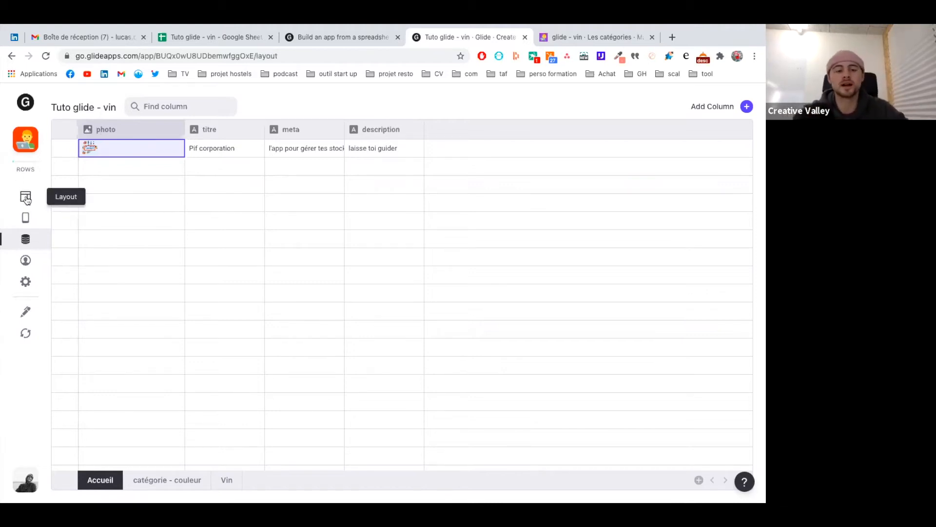
- Set the Accueil page's layout style to Cards after trying Tiles, and check the card's detail screen in the preview
click(27, 198)
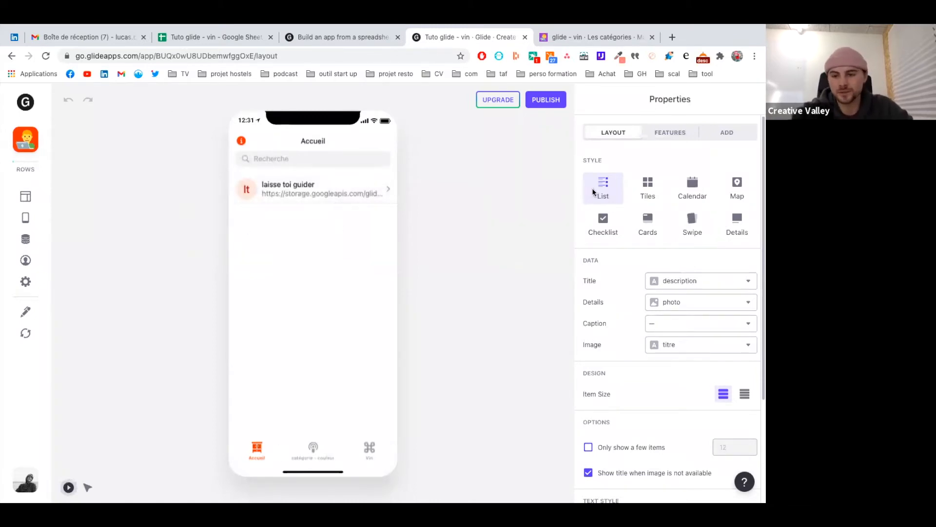
click(648, 220)
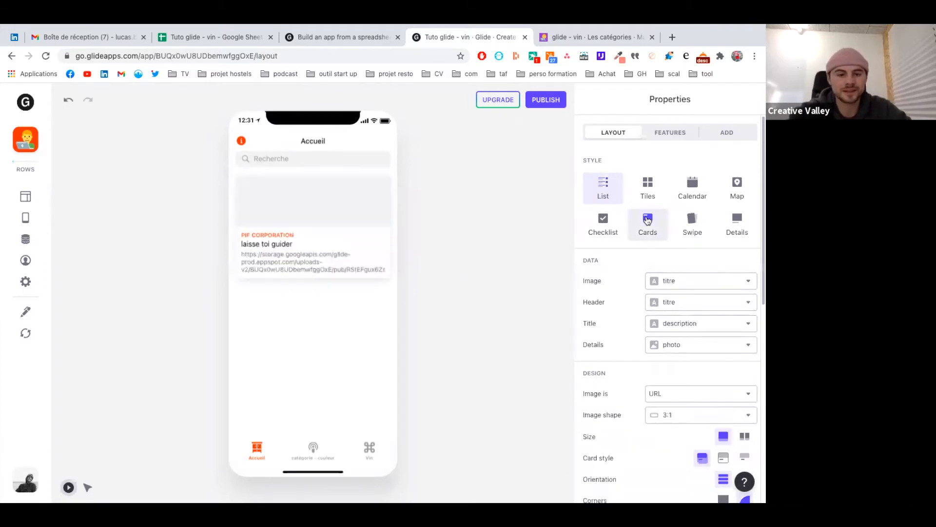
click(646, 187)
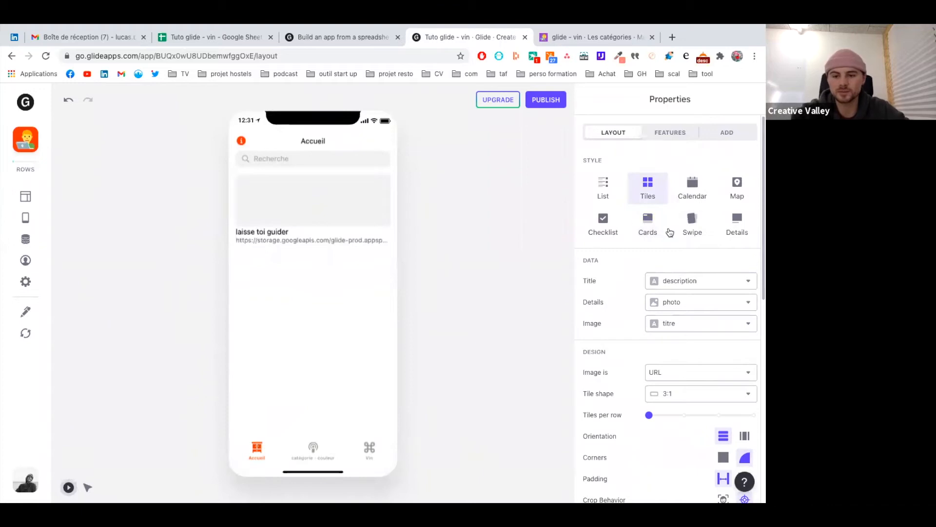
click(647, 224)
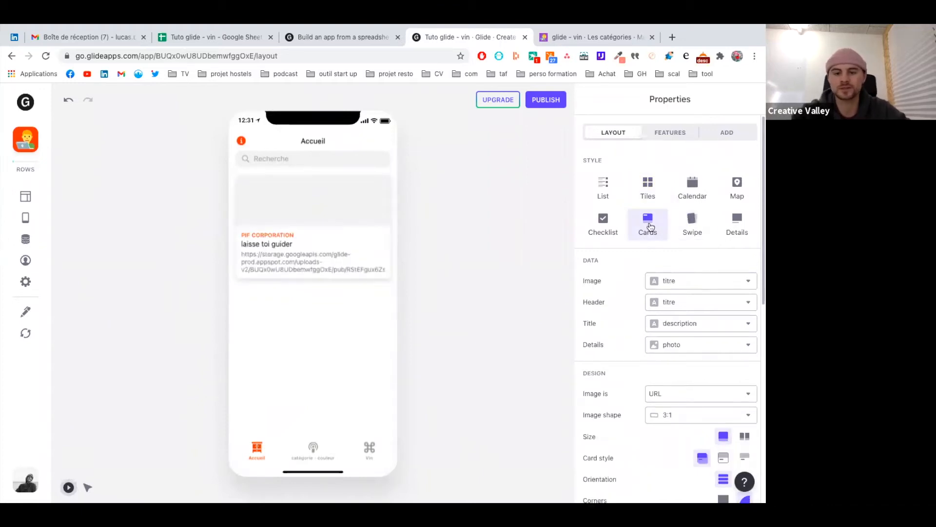
click(310, 205)
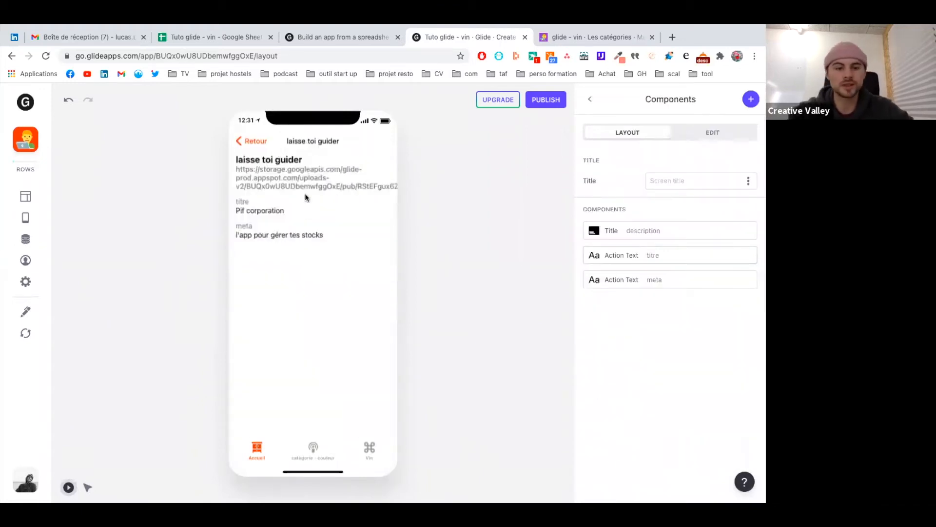
click(236, 140)
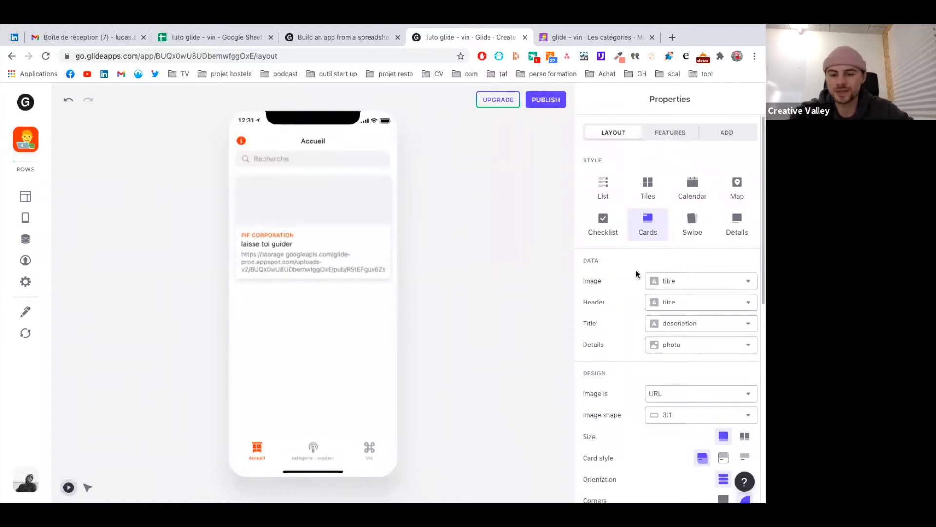
- Configure the Accueil cards with photo as the image, meta as the header, square corners and the bordered card style
click(699, 279)
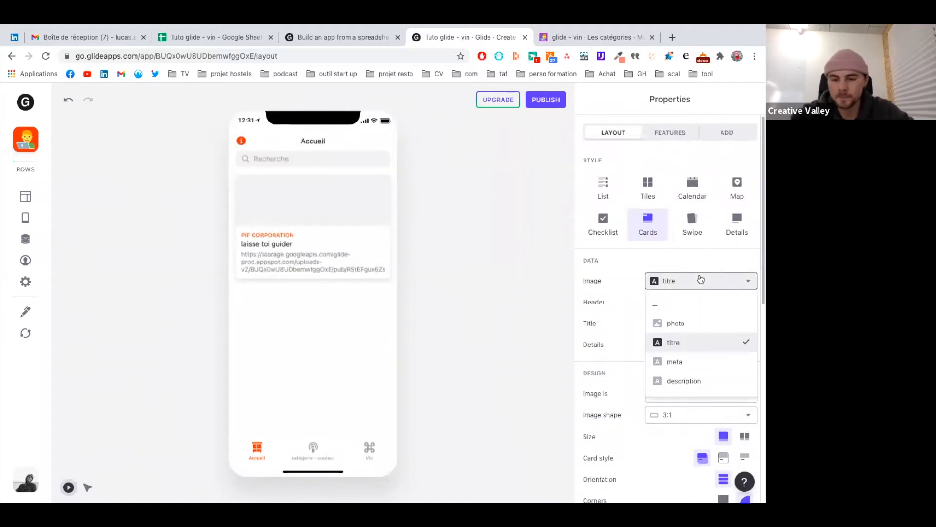
click(684, 325)
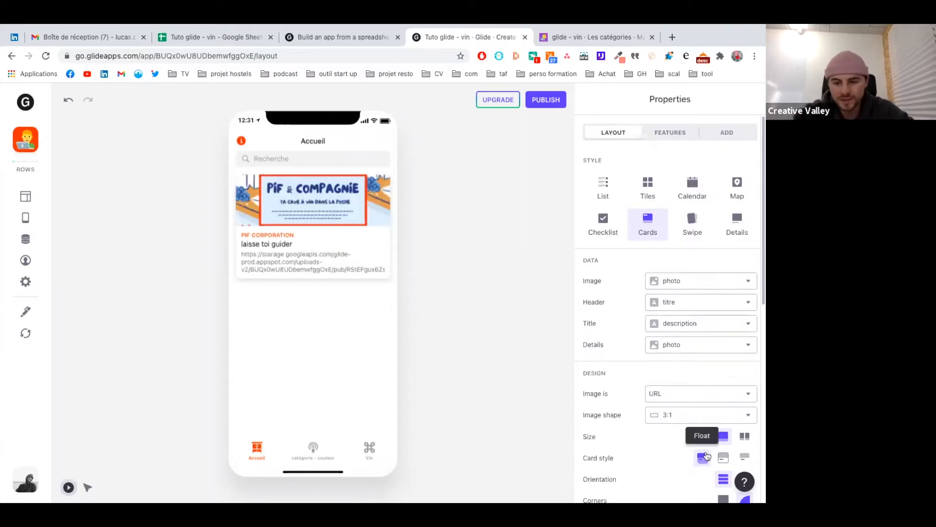
scroll(739, 454, down, 2)
click(724, 433)
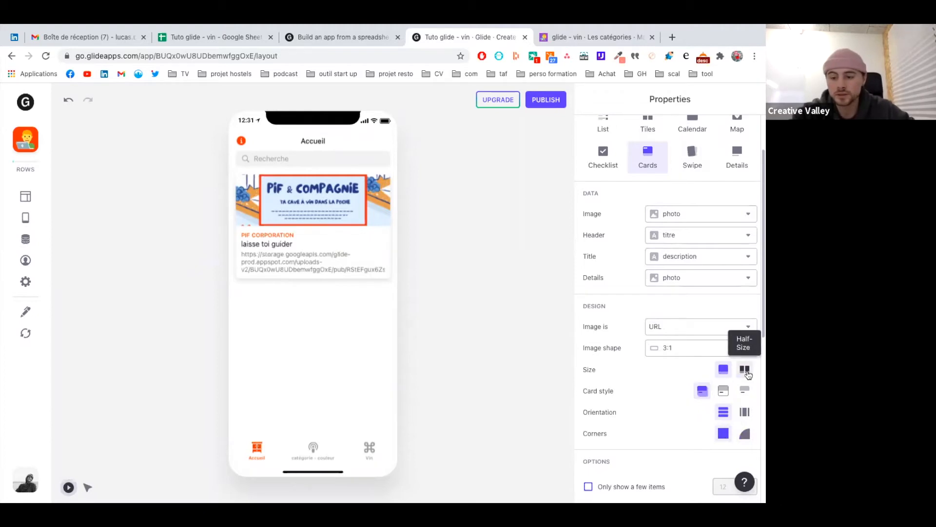
click(723, 389)
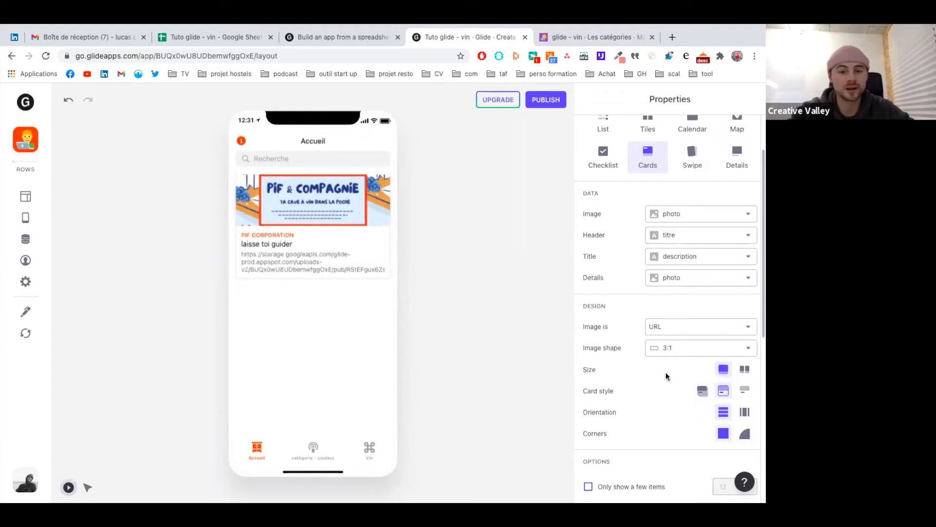
click(698, 245)
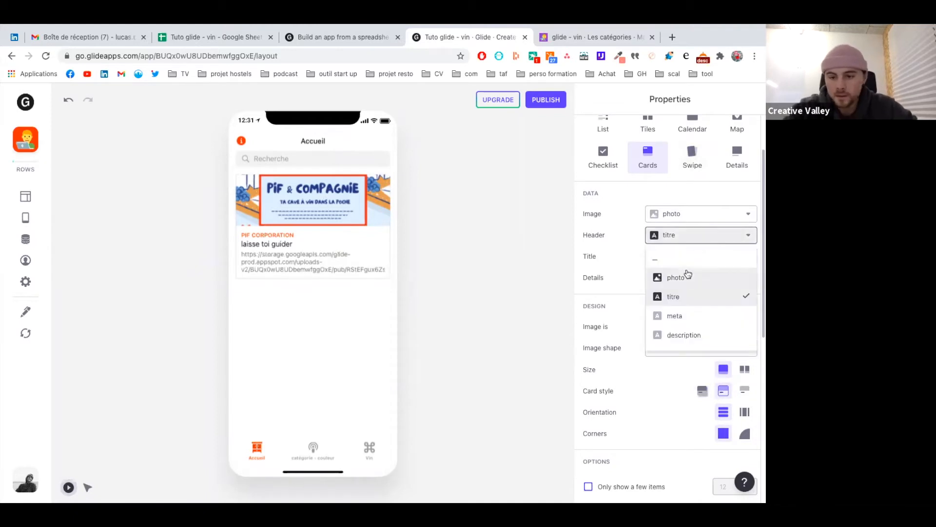
click(688, 317)
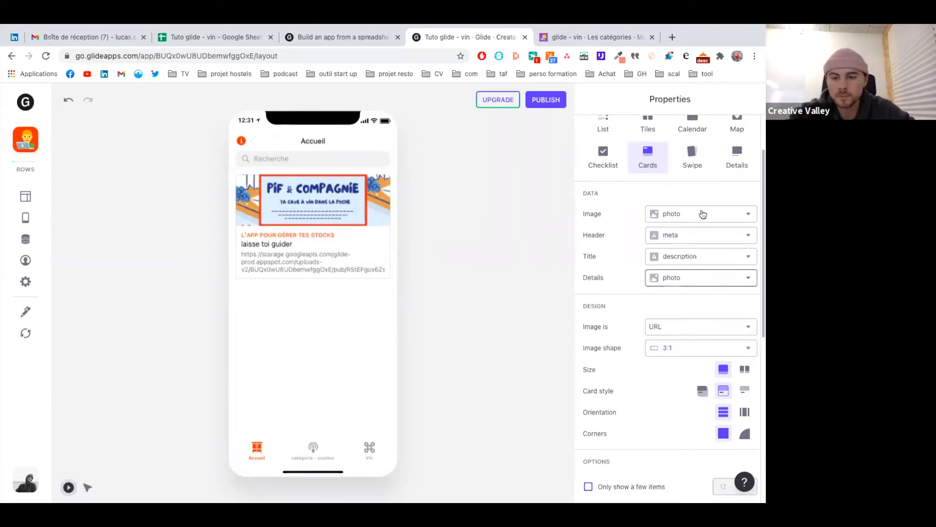
- Try the Details and Tiles layout styles on the Accueil page and return to Cards
scroll(658, 232, up, 2)
click(736, 223)
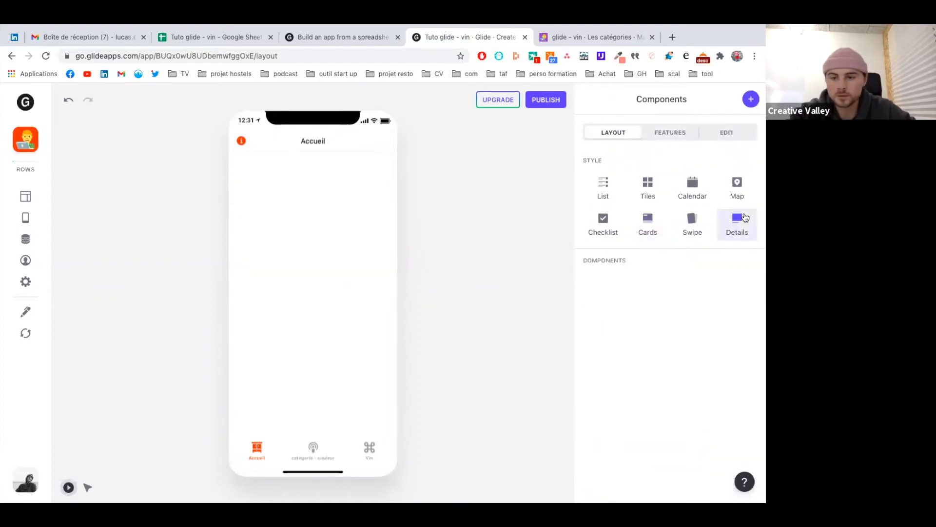
click(637, 185)
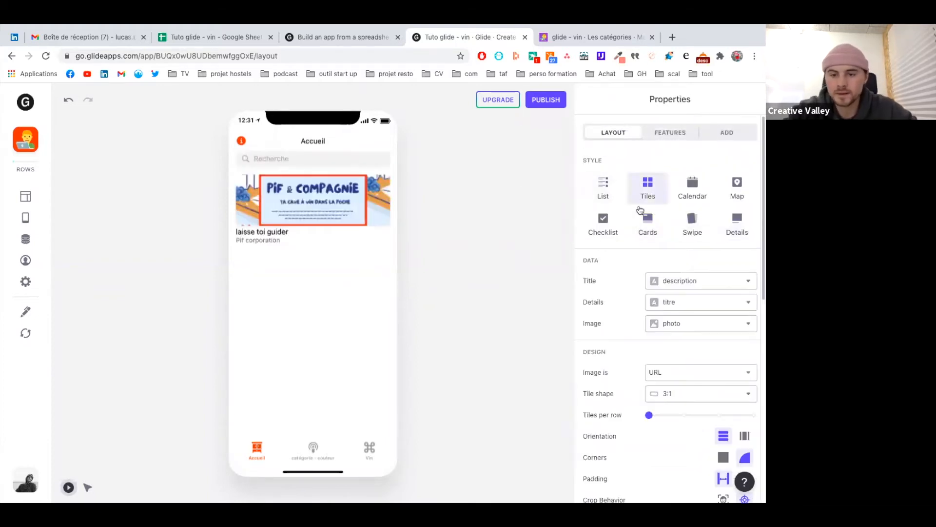
click(648, 230)
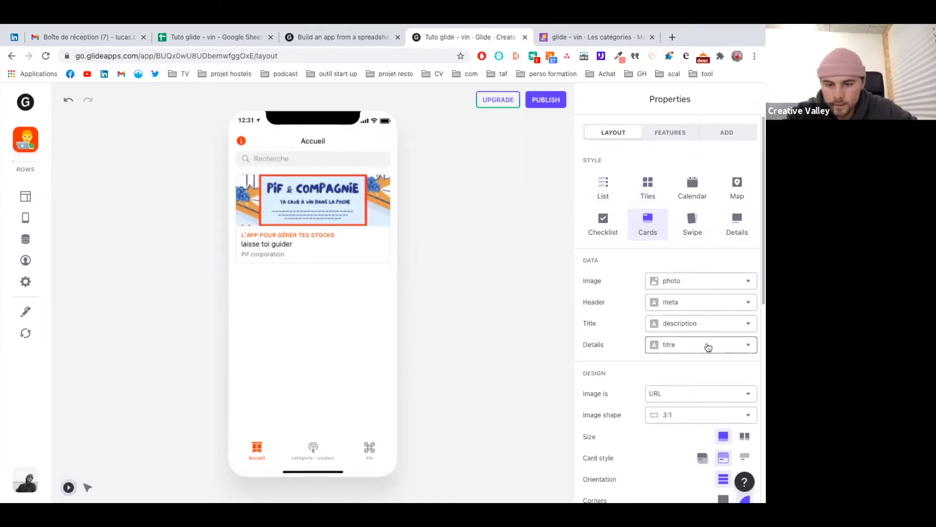
- Leave the Accueil cards' Details field empty and set their image shape to Square
scroll(708, 347, down, 1)
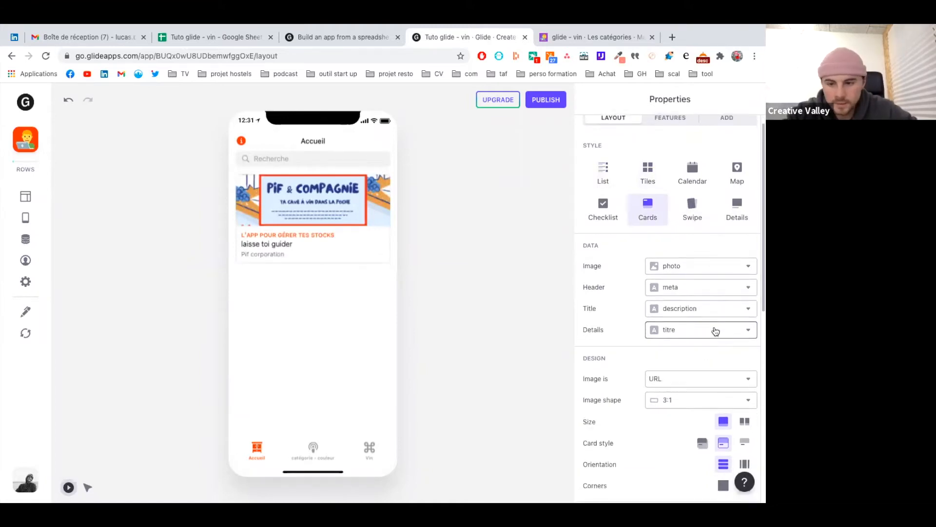
click(715, 331)
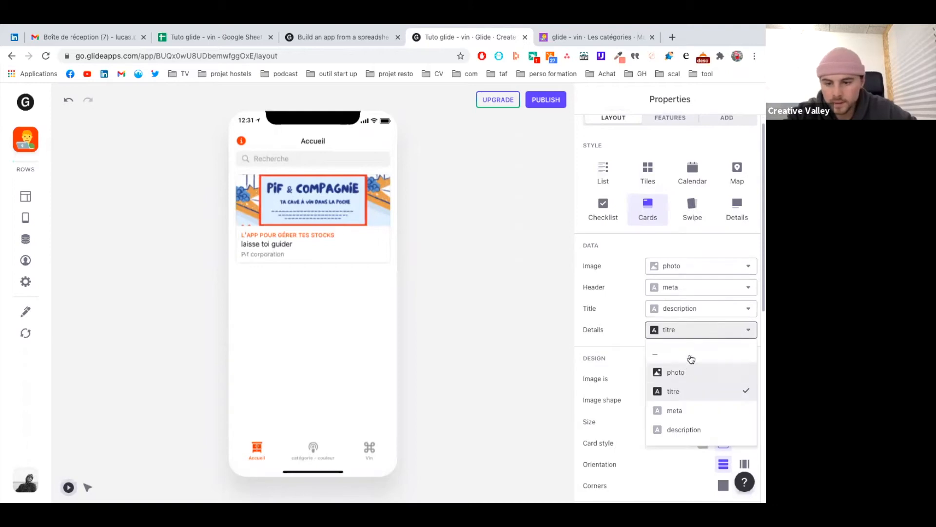
click(691, 353)
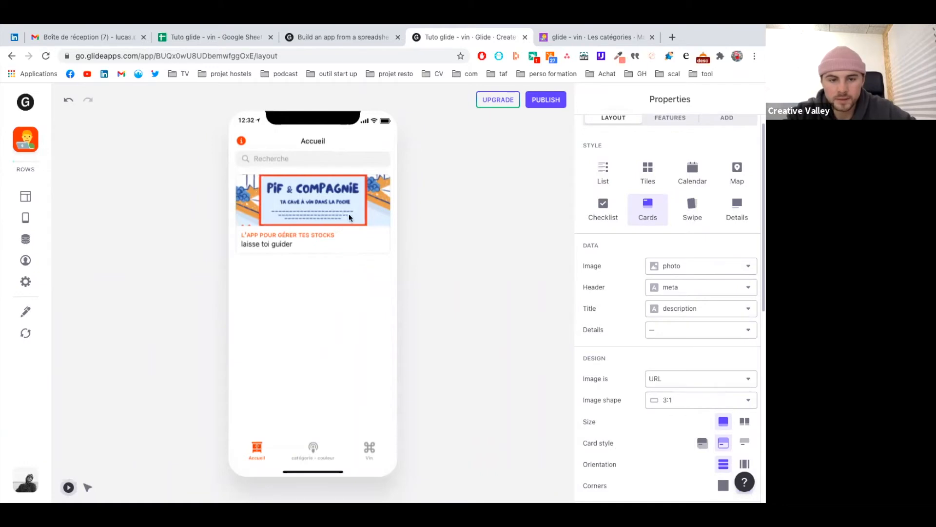
scroll(681, 383, down, 2)
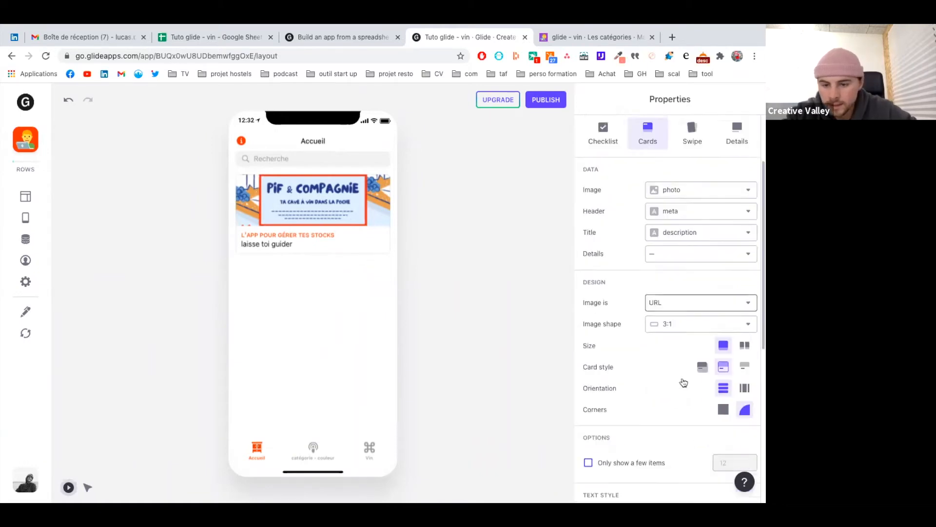
click(692, 316)
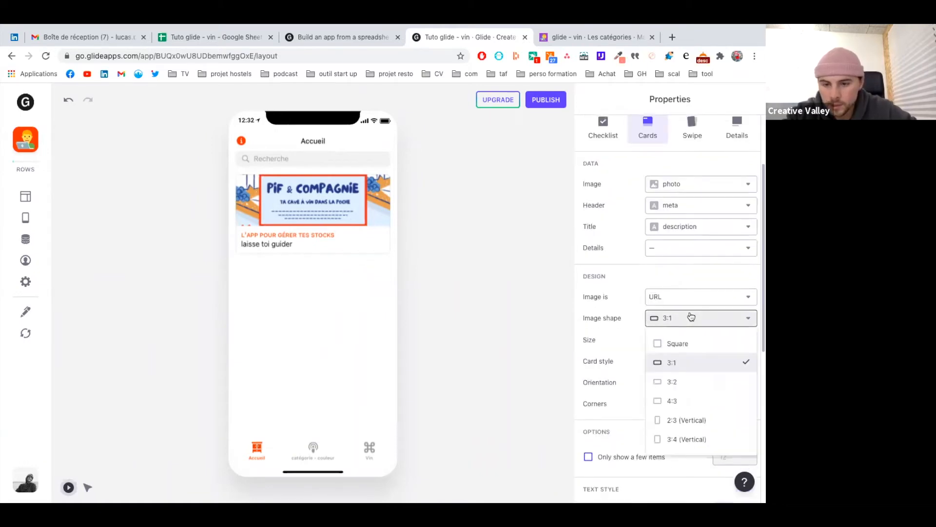
click(683, 346)
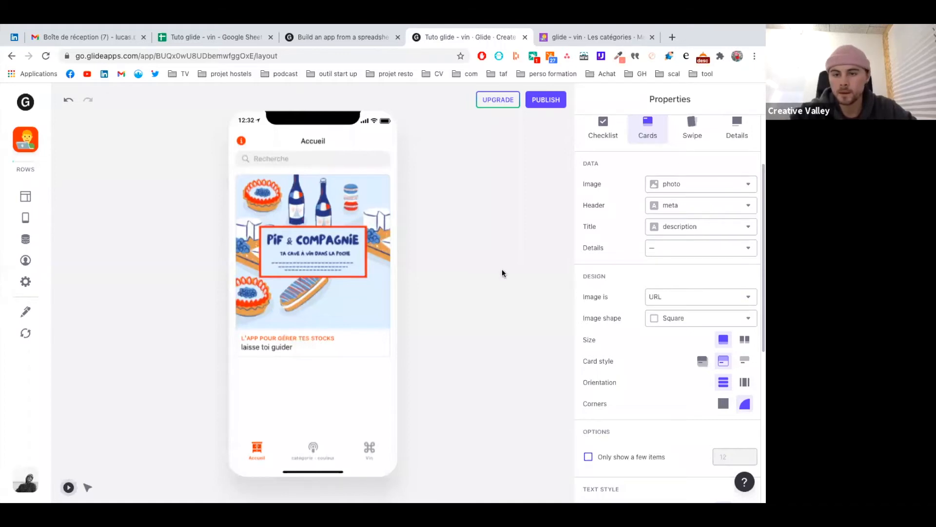
scroll(609, 147, up, 3)
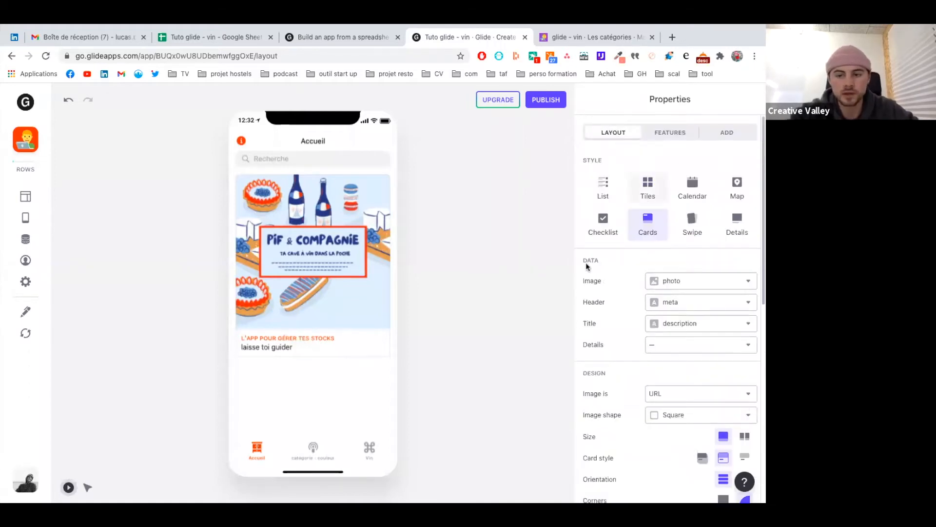
scroll(581, 315, down, 5)
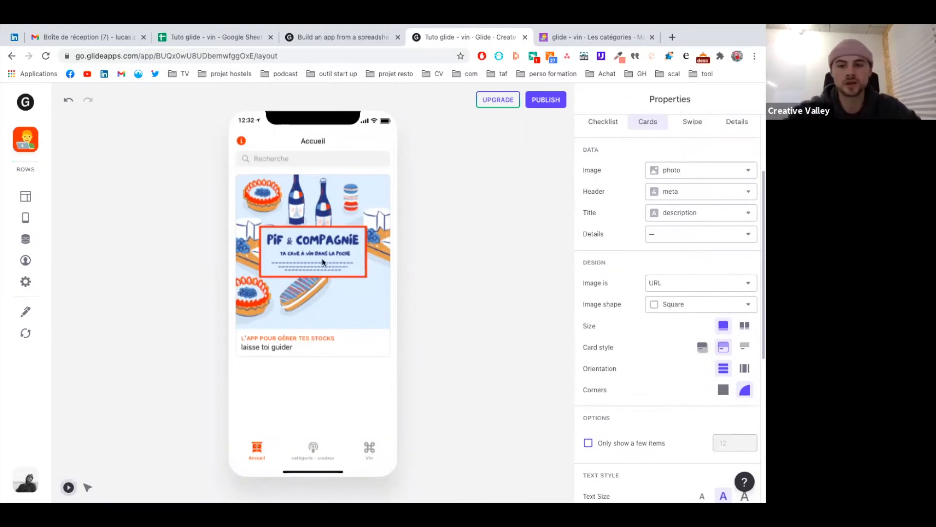
scroll(624, 195, up, 3)
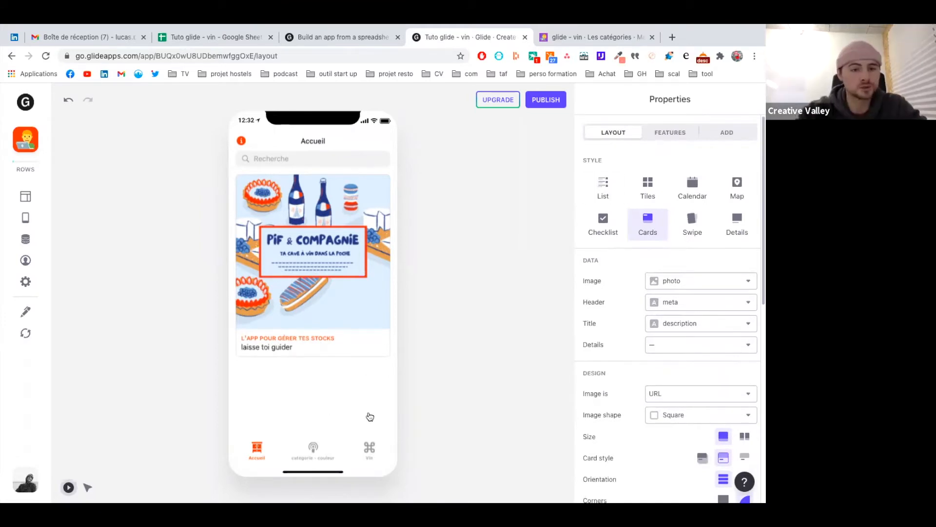
- In the app's data, enter "sauterne" in the Vin column of the Vin table's first row
click(23, 241)
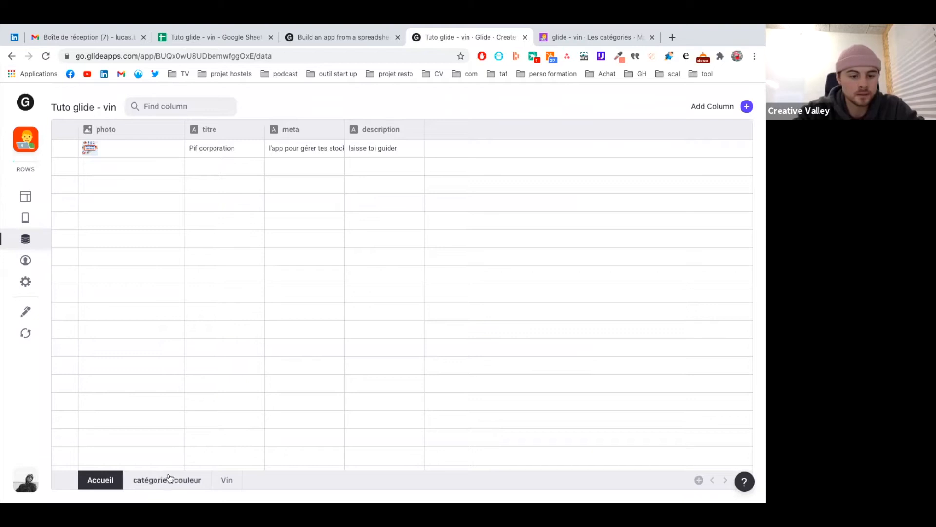
click(222, 480)
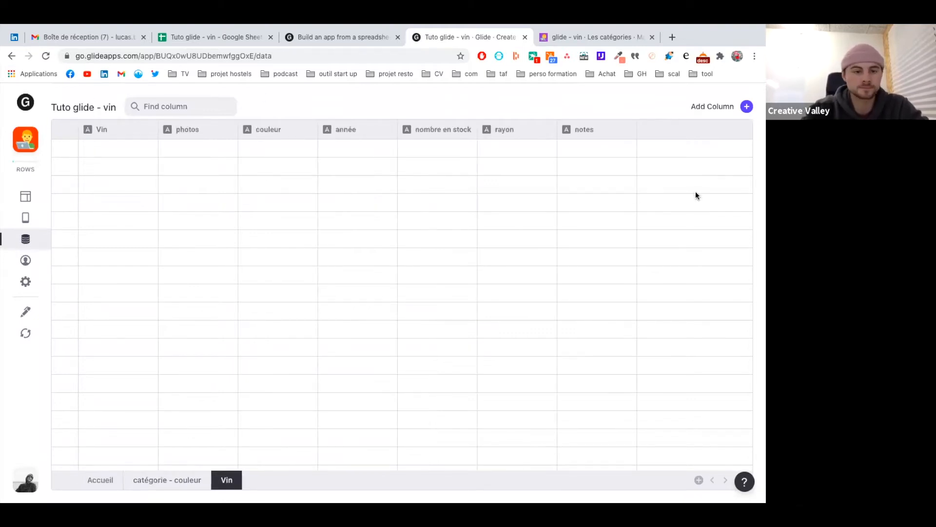
click(111, 146)
text(sauterne)
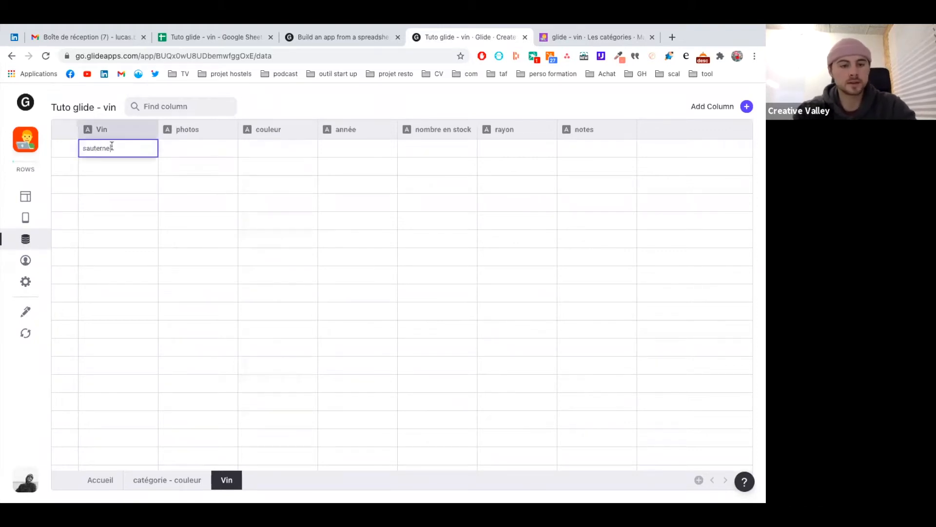
key(Return)
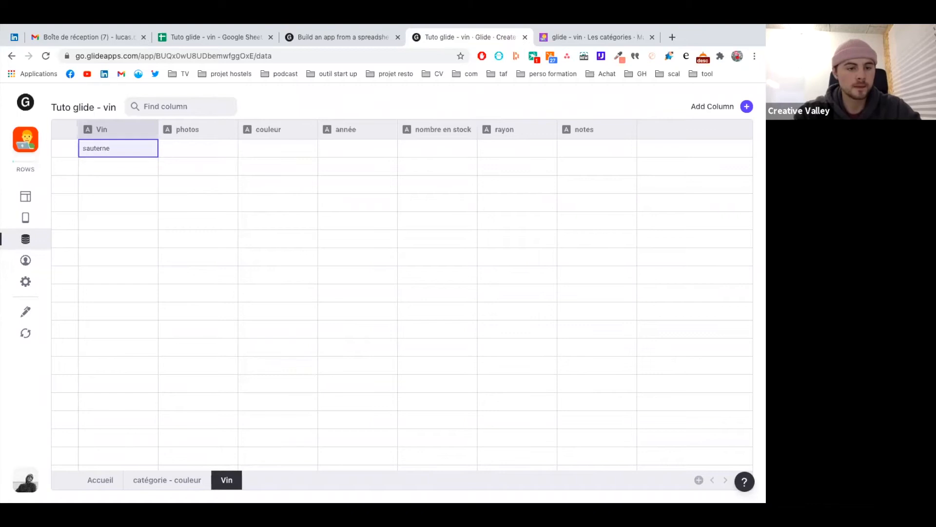
- Enter "saumur" in the Vin column of the table's second row
click(109, 166)
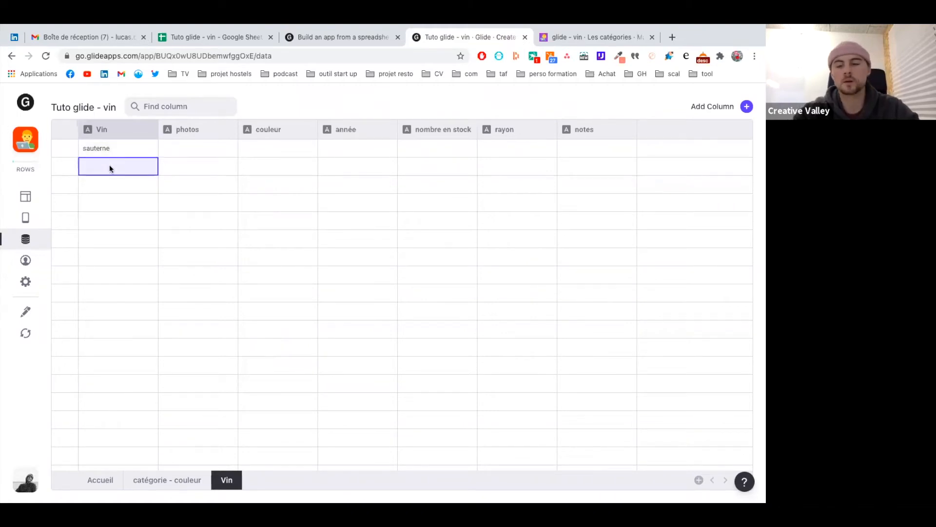
text(sa)
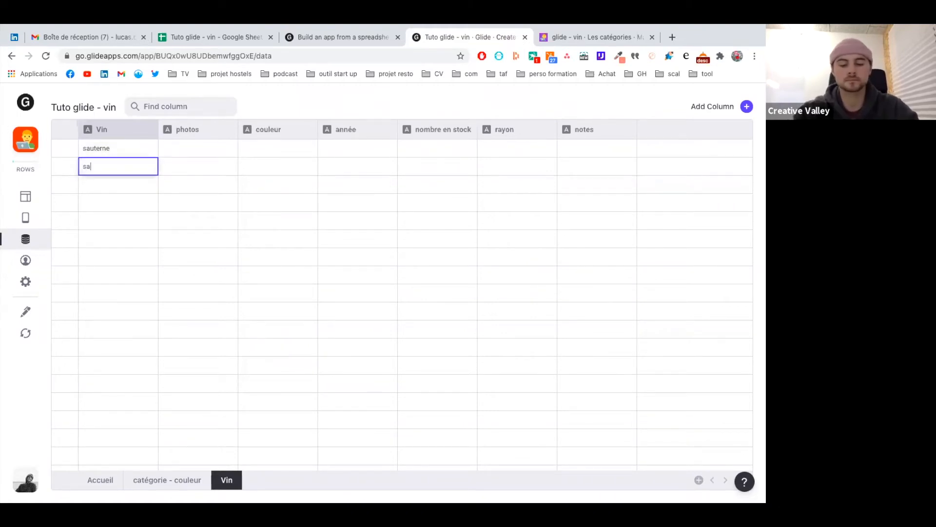
text(umur)
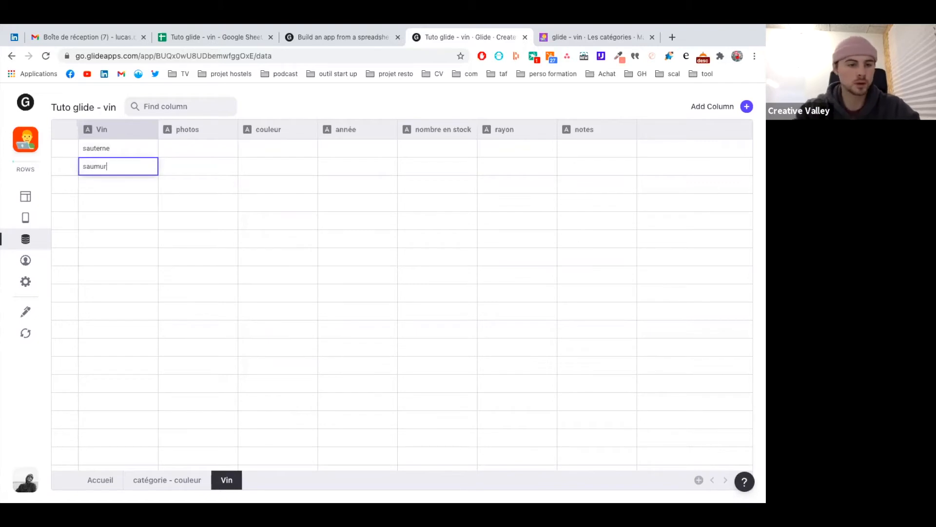
key(Return)
click(102, 179)
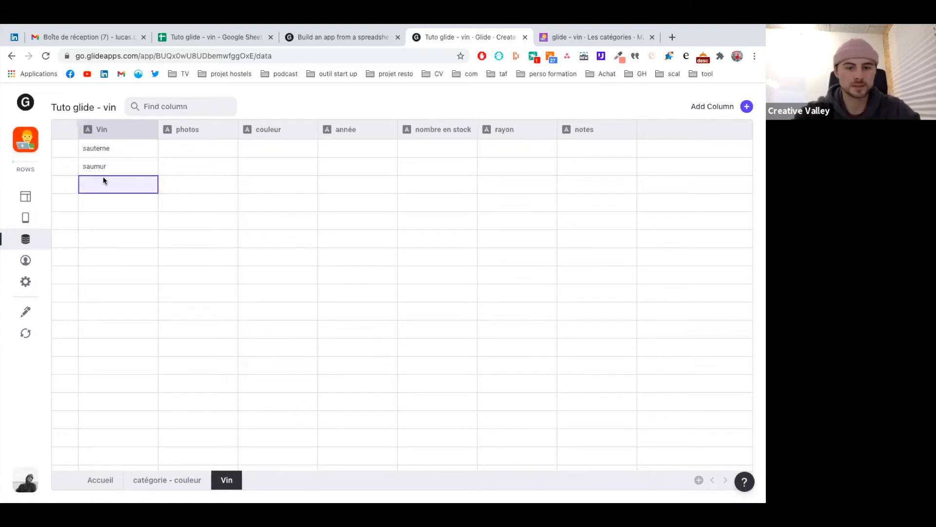
- Set the couleur of both the sauterne and saumur rows to "blanc"
click(275, 155)
text(blanc)
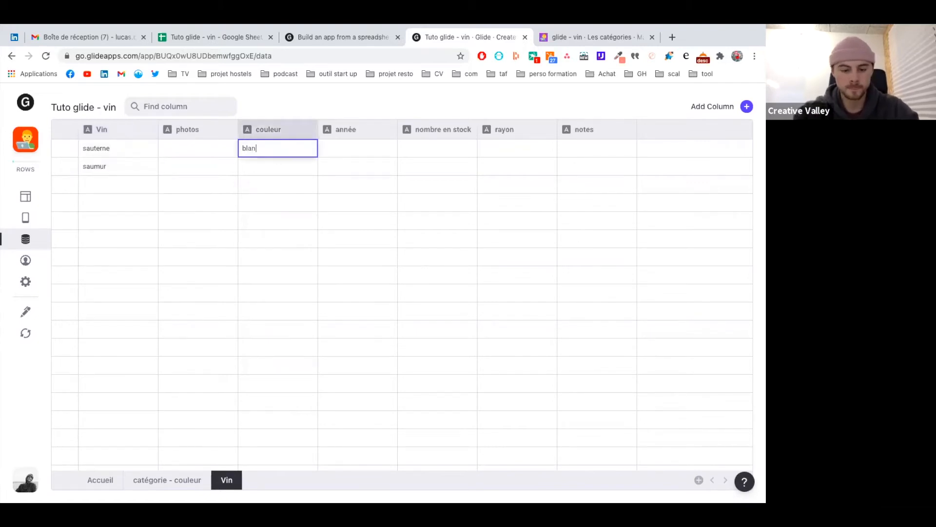
click(275, 166)
text(blanc)
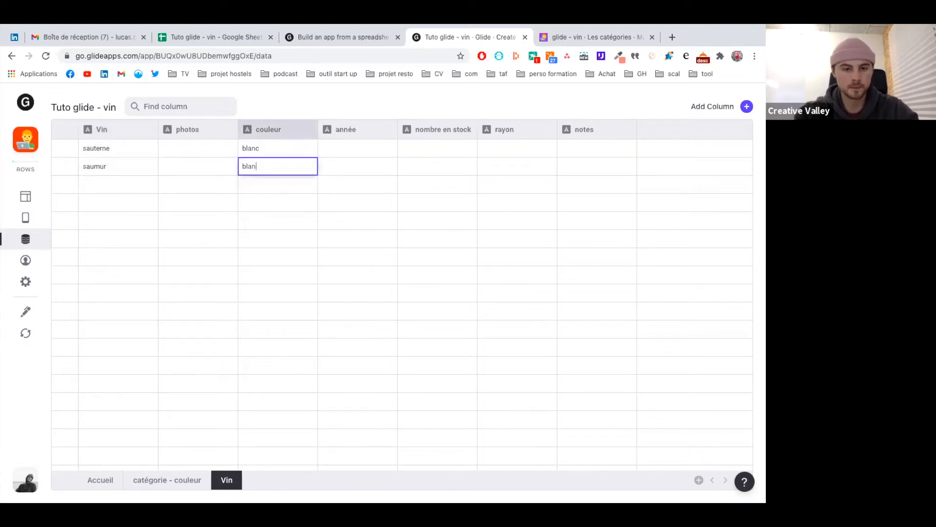
click(126, 188)
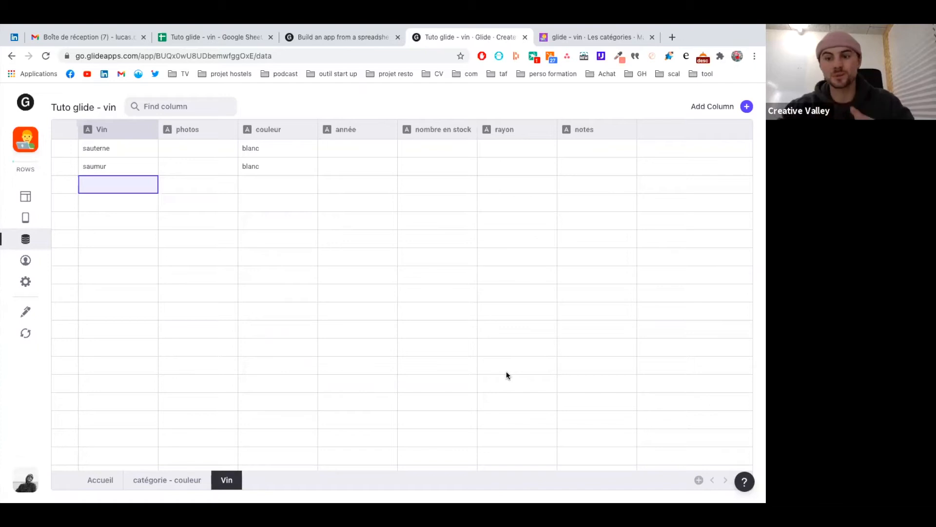
- Add "pinot noir" and "bourgogne" in the third and fourth rows of the Vin column
double_click(116, 178)
text(pinot noir)
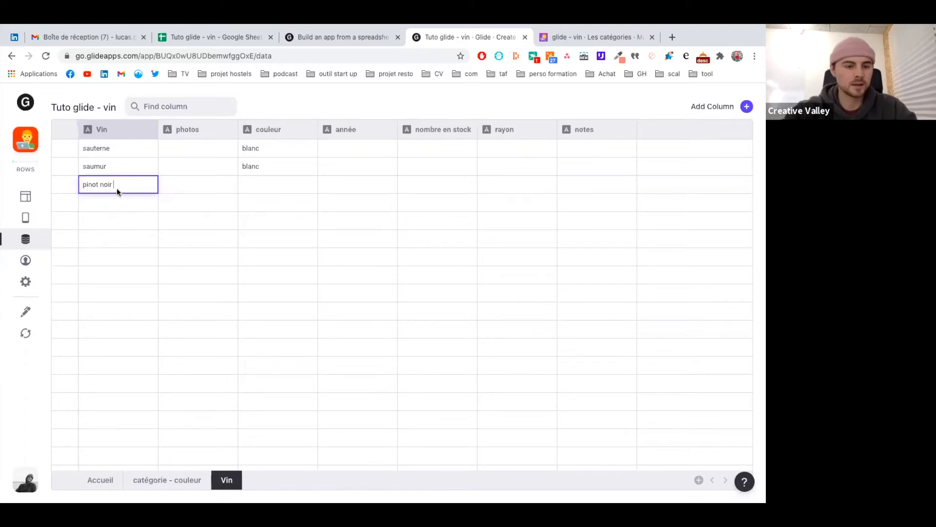
click(98, 204)
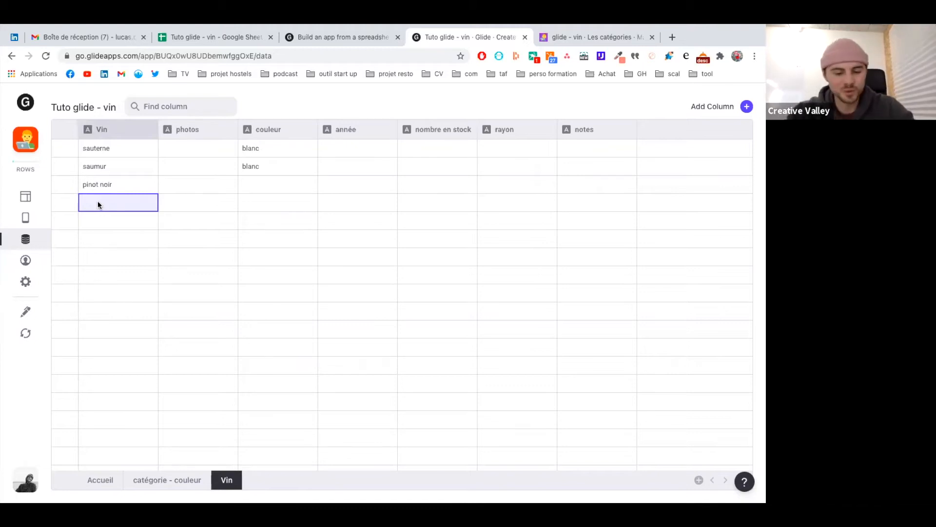
text(bourgogne)
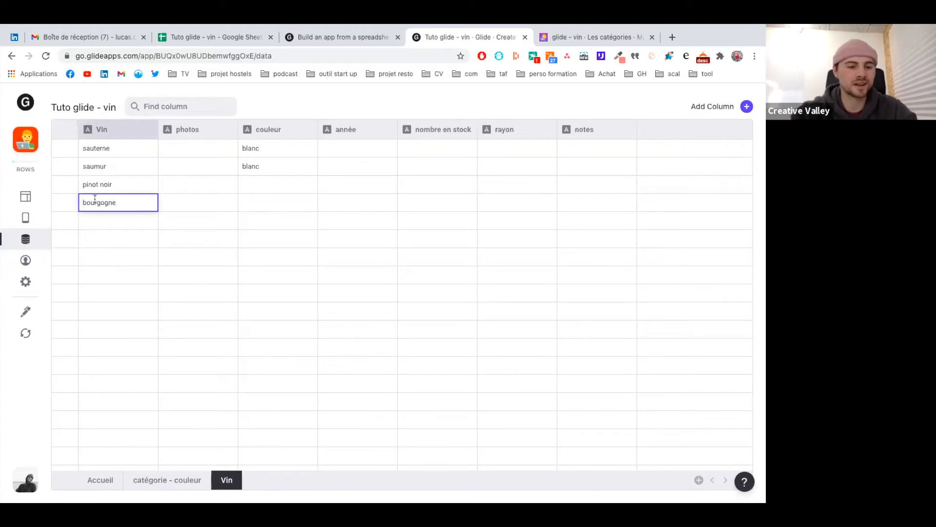
key(BackSpace)
text(ne)
key(Return)
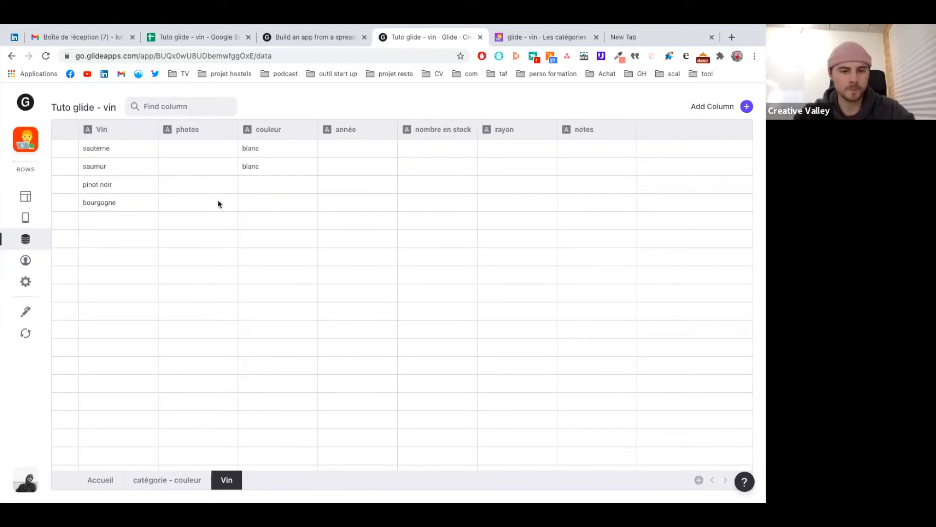
- Set the couleur of both the pinot noir and bourgogne rows to "rouge"
click(274, 186)
text(rouge)
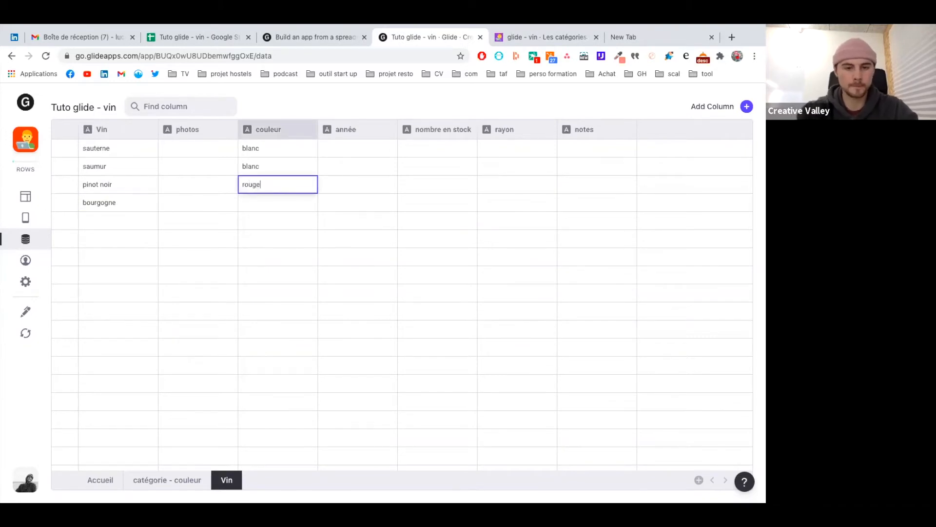
key(Return)
text(rouge)
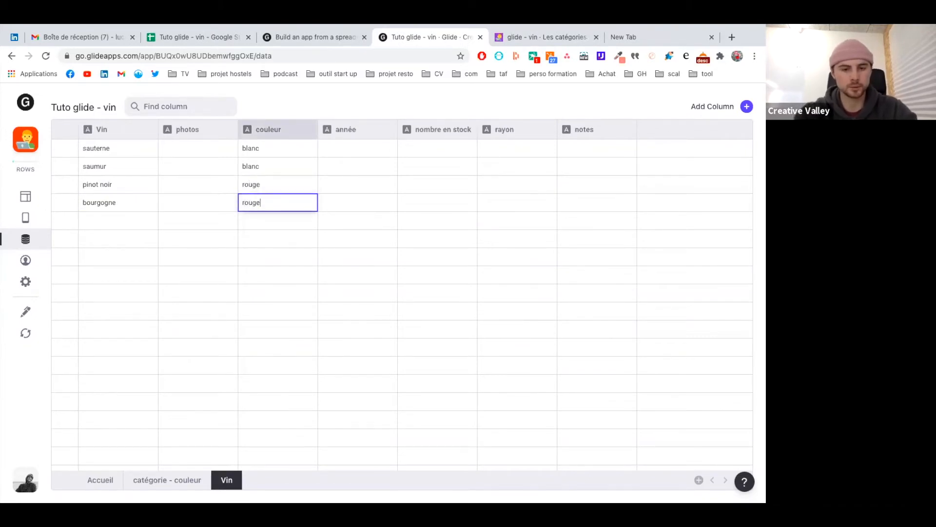
key(Return)
- Fill the année column with 1956 for sauterne, 2011 for saumur, 2009 for pinot noir and 1976 for bourgogne
click(349, 148)
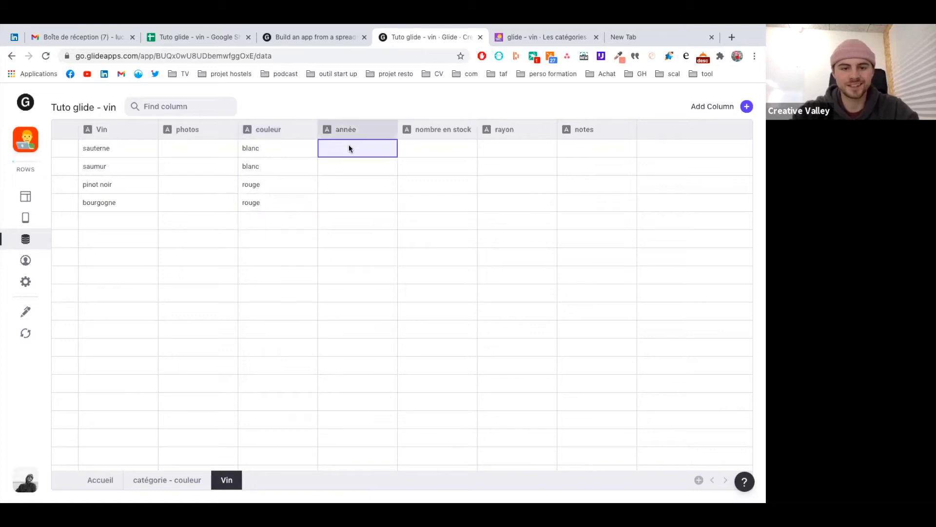
text(1)
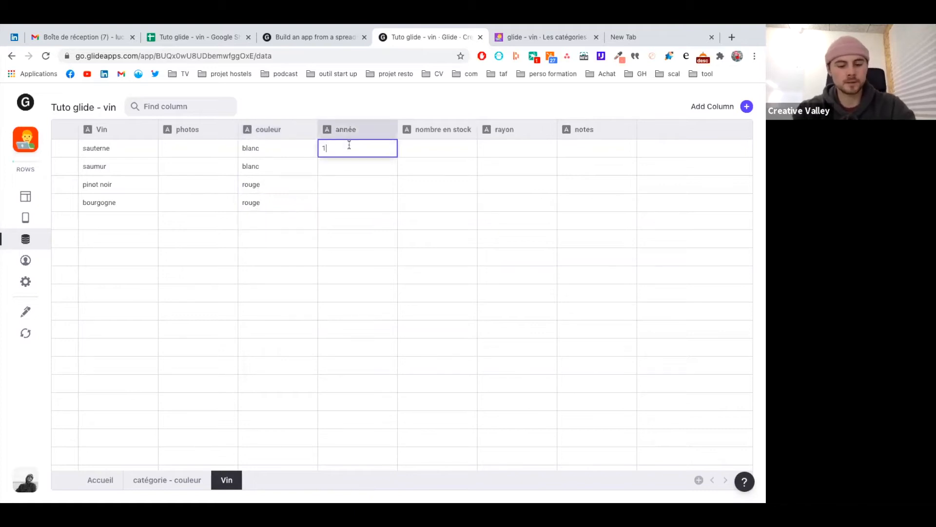
text(956)
key(Return)
text(2011)
key(Return)
text(2009)
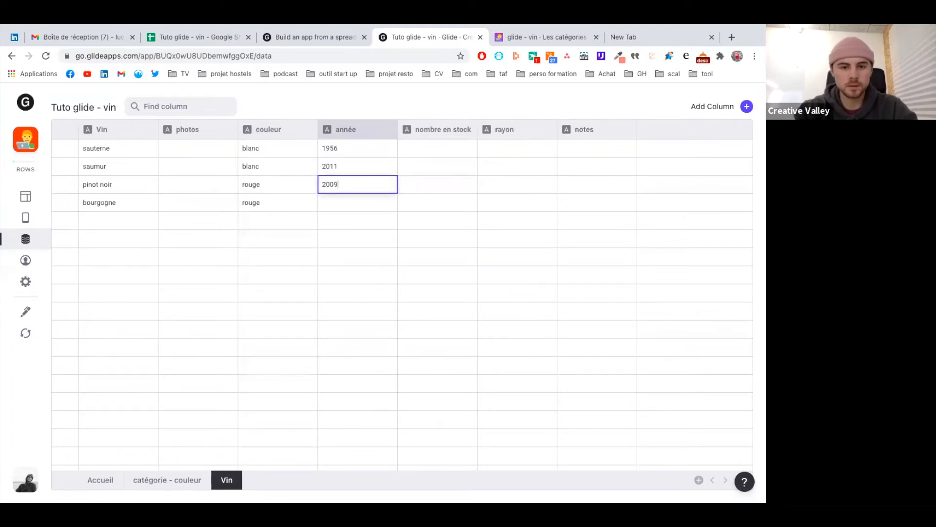
key(Return)
text(1.9)
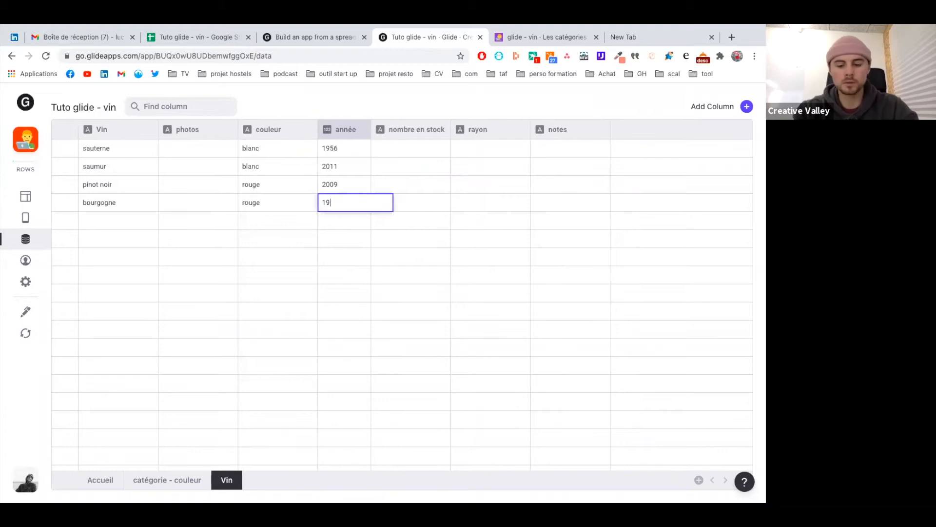
text(76)
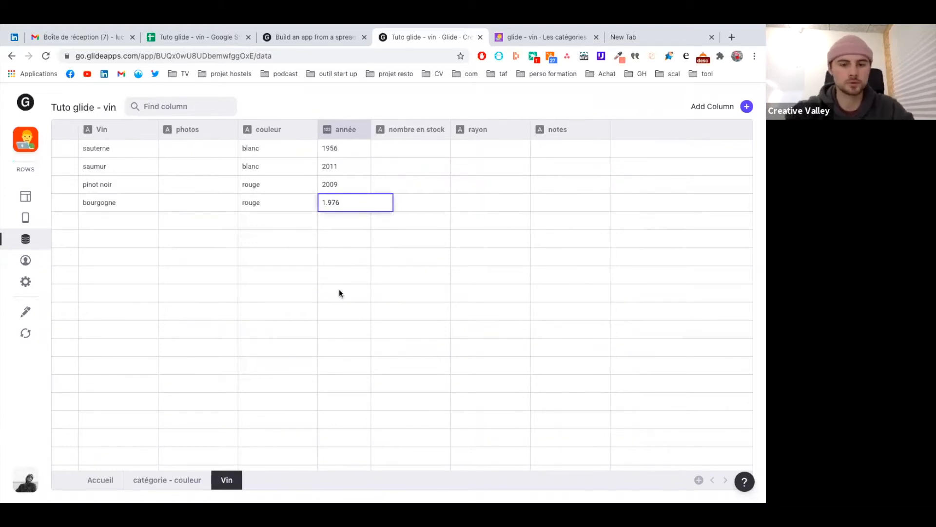
key(BackSpace)
key(BackSpace)
key(BackSpace)
text(976)
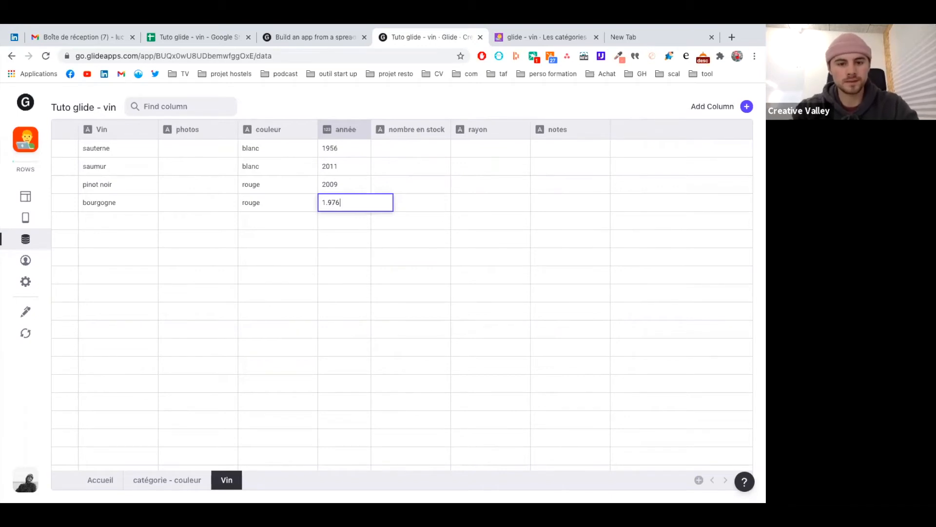
key(Return)
- Fill the nombre en stock column with 2, 3, 1 and 3 for the four wines, in row order
click(416, 149)
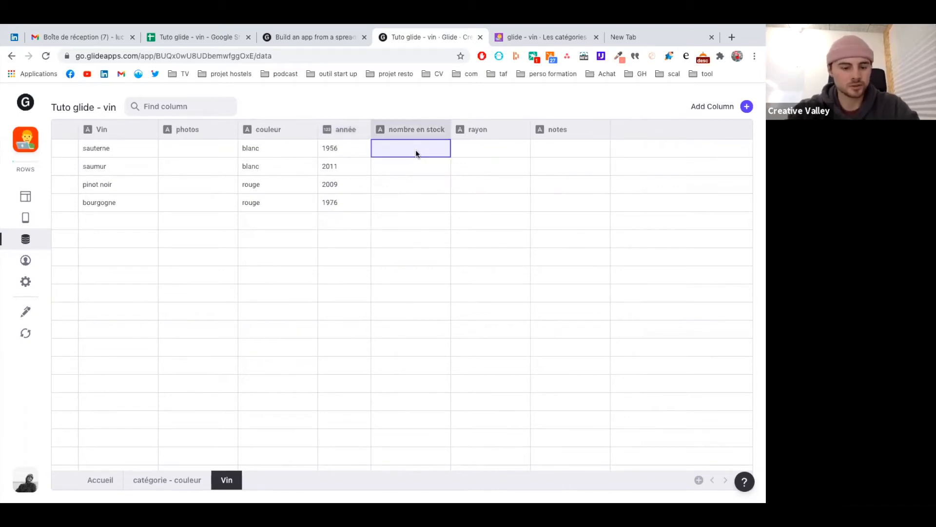
text(2)
key(Return)
text(3)
key(Return)
text(1)
key(Return)
text(3)
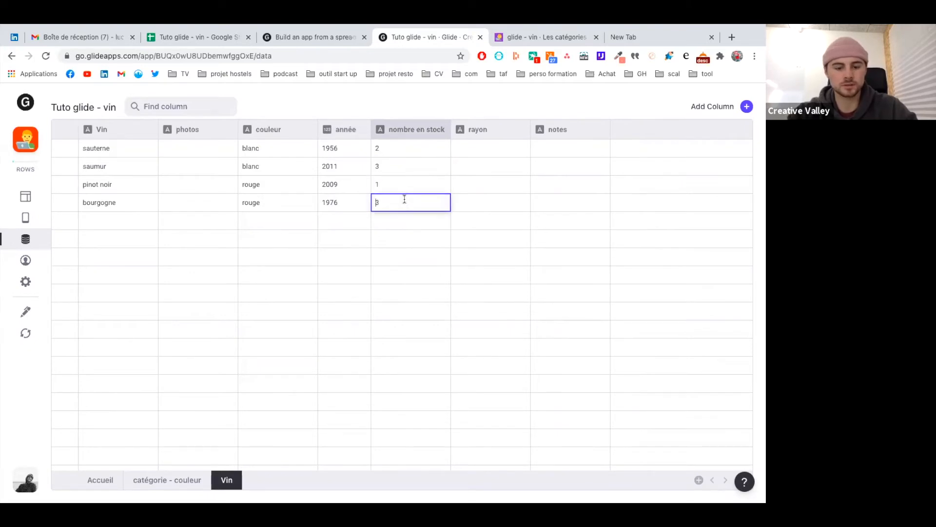
- Fill the rayon column with 2, 4, 1 and 1 for the four wines, in row order
click(485, 153)
text(2)
key(Return)
text(4)
key(Return)
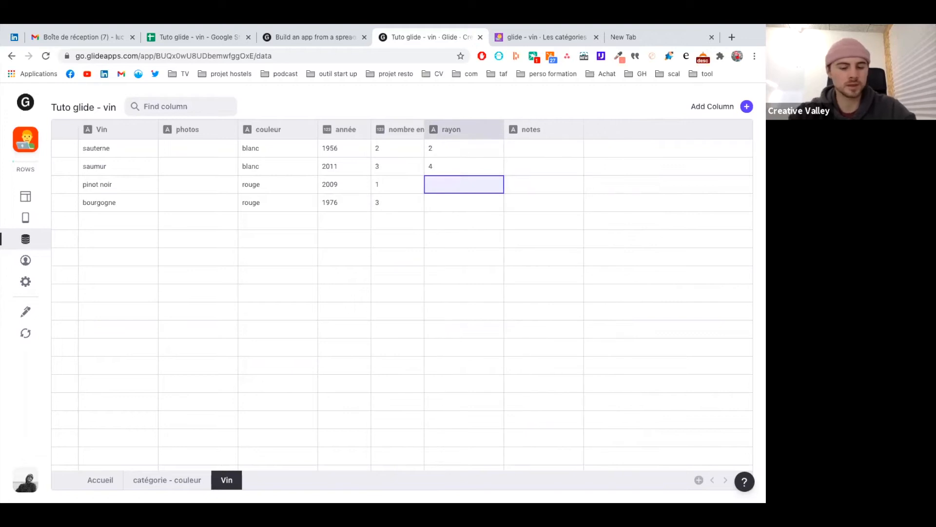
text(1)
key(Return)
text(1)
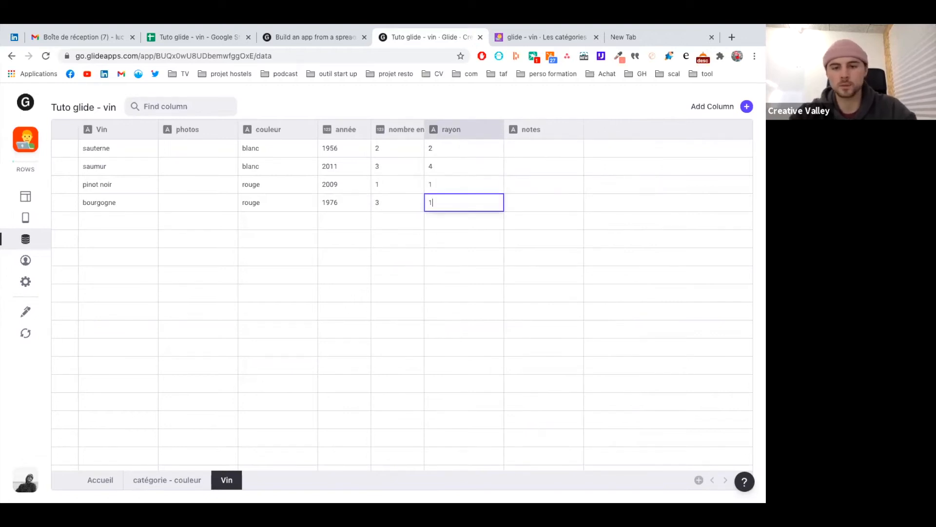
key(Return)
- Fill the notes column with 4, 3, 5 and 4 for the four wines, in row order
click(545, 155)
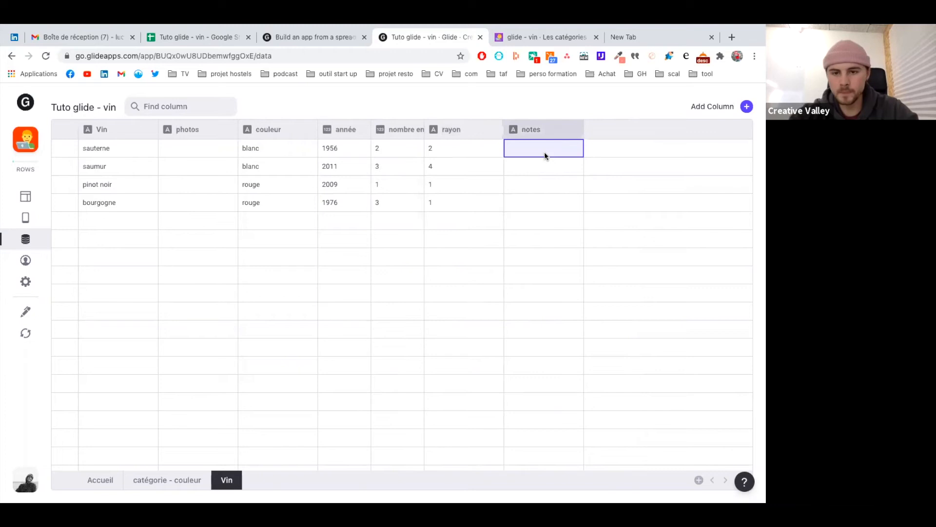
text(&)
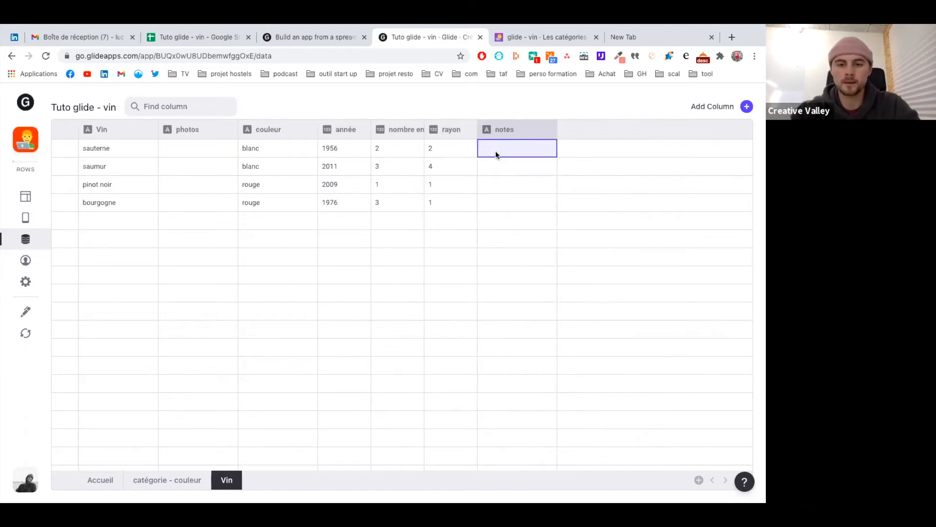
text(4)
key(Return)
text(3)
key(Return)
text(5)
key(Return)
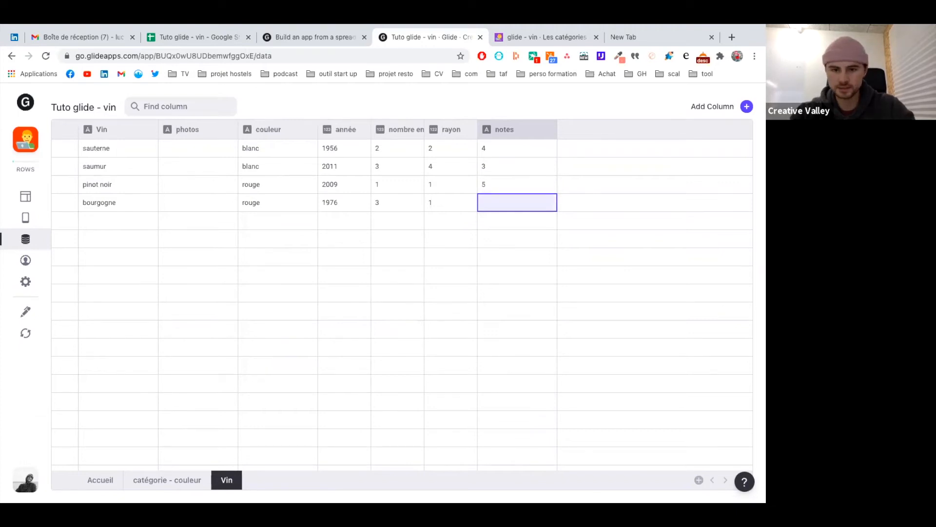
text(4)
key(Return)
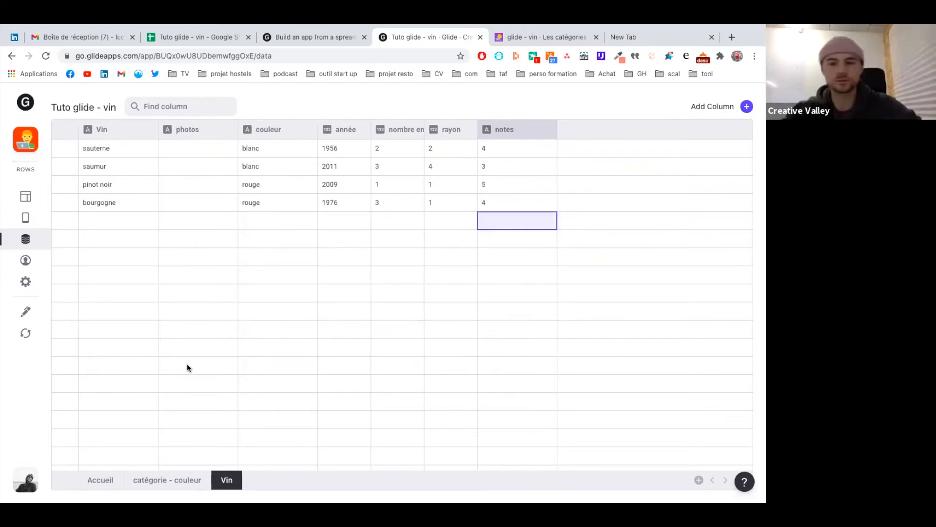
click(197, 152)
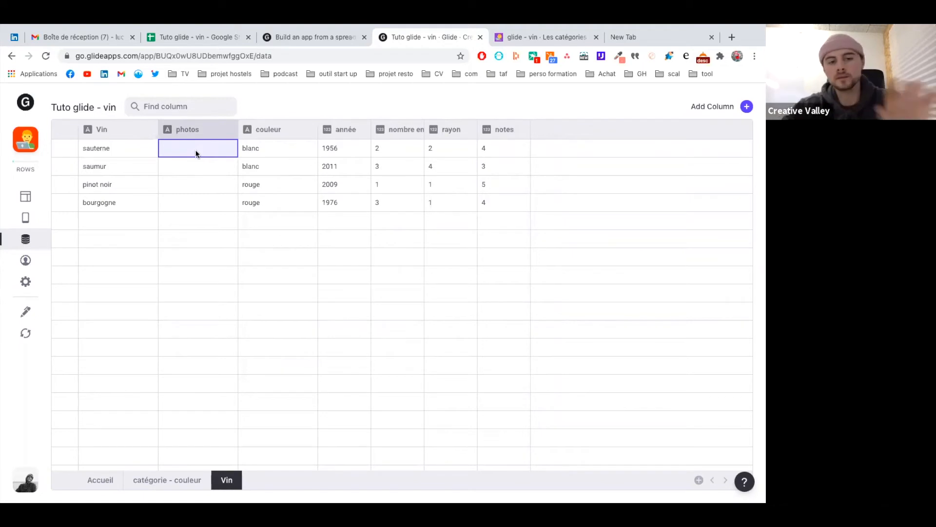
click(197, 136)
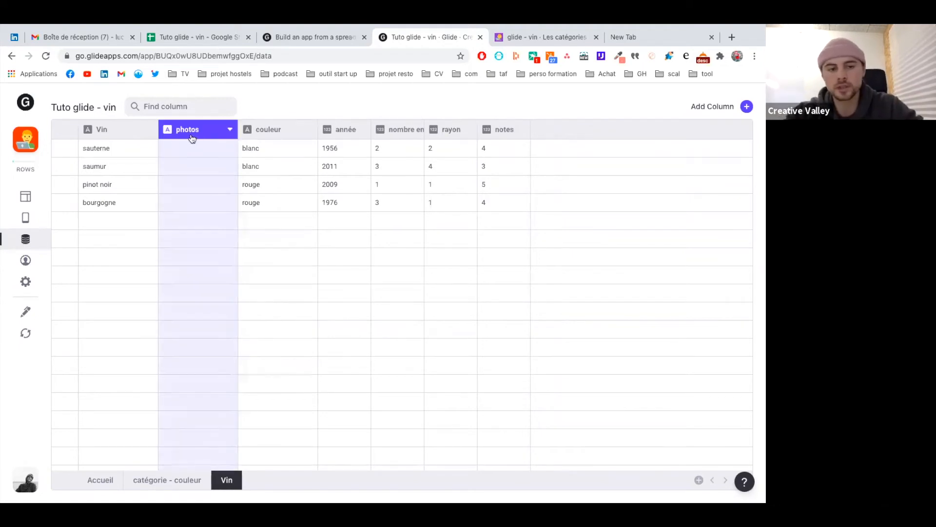
click(227, 129)
click(303, 101)
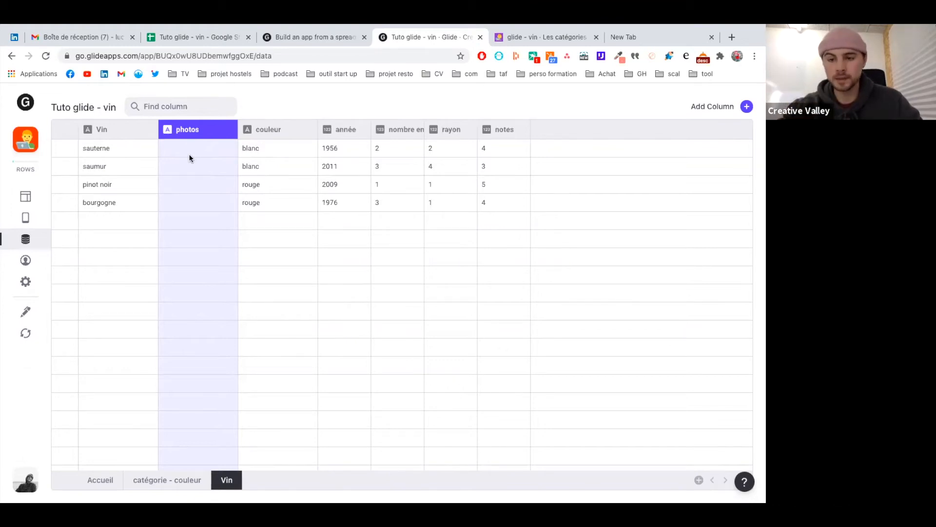
- Switch to the empty browser tab and search Google Images for "SAUTERNE"
click(636, 38)
text(SAUTERNE)
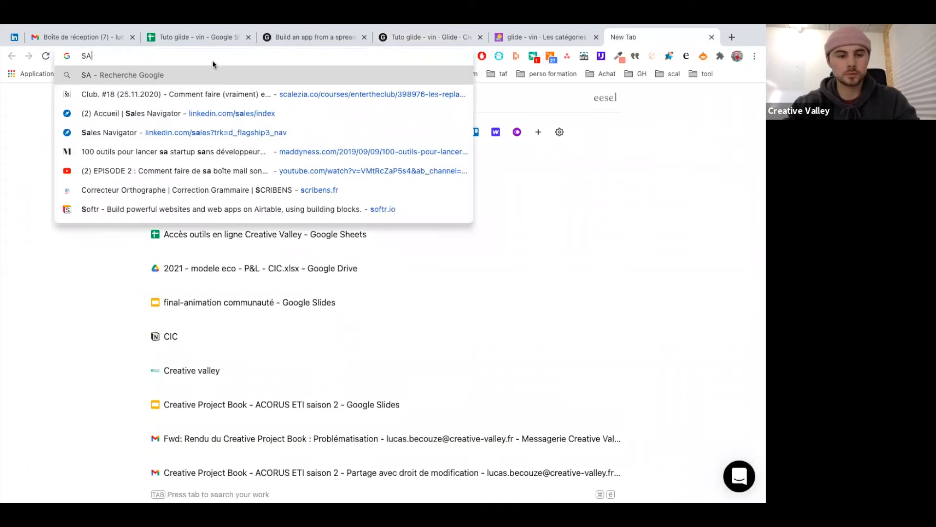
key(Return)
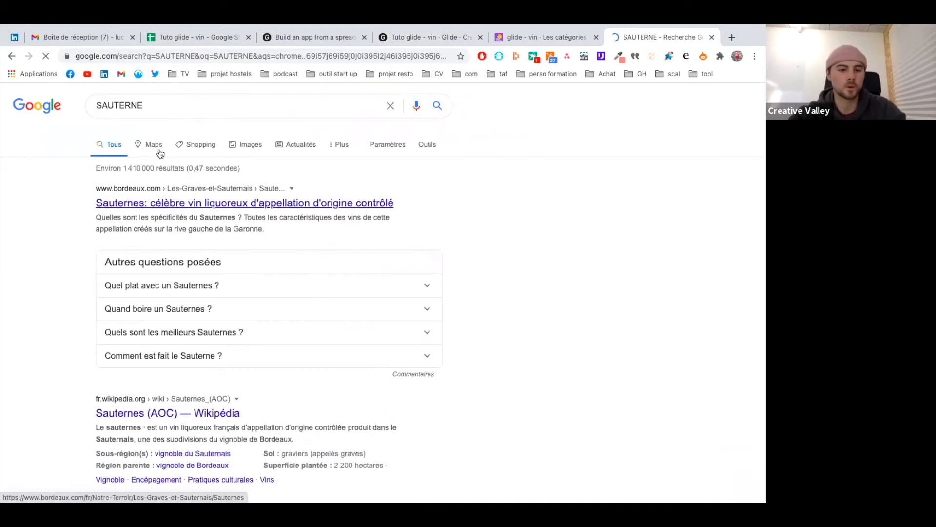
click(252, 146)
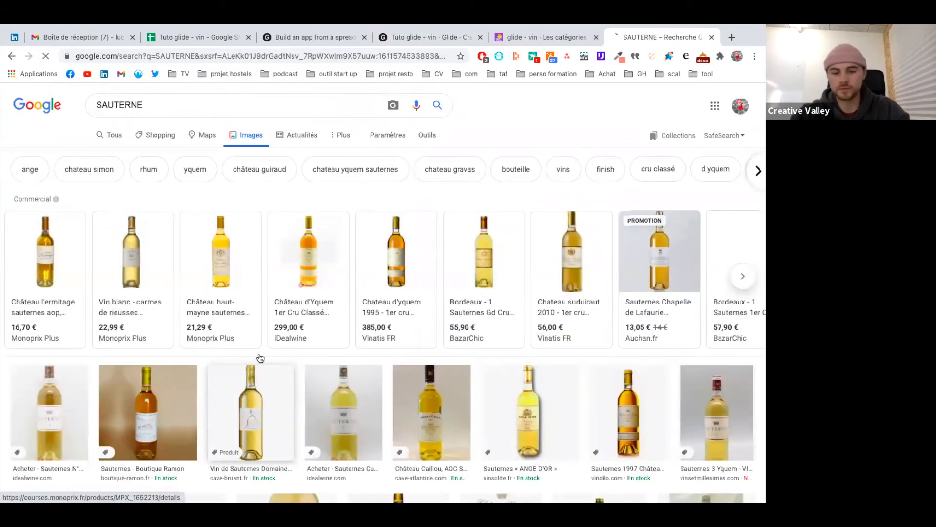
- Copy the image address of the Sauternes bottle photo from cave-bruant.fr in the image results
scroll(257, 360, down, 2)
right_click(263, 354)
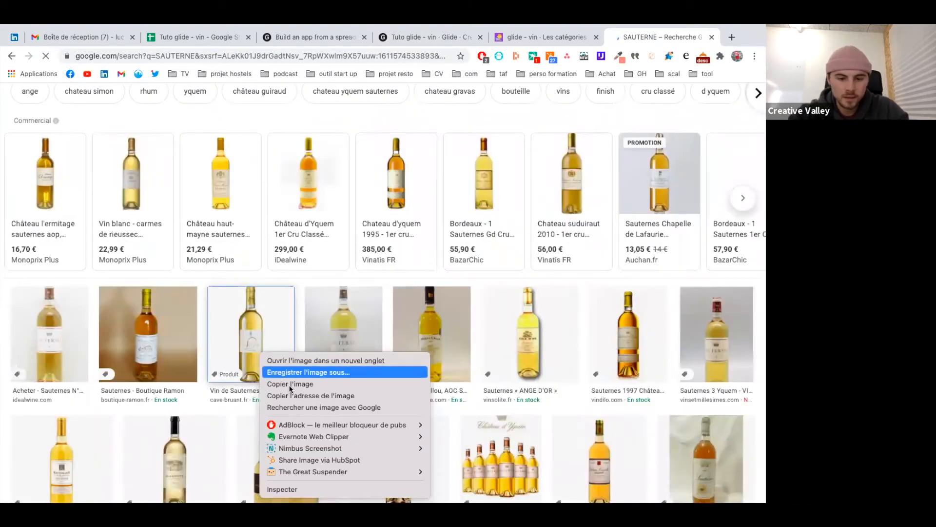
click(322, 396)
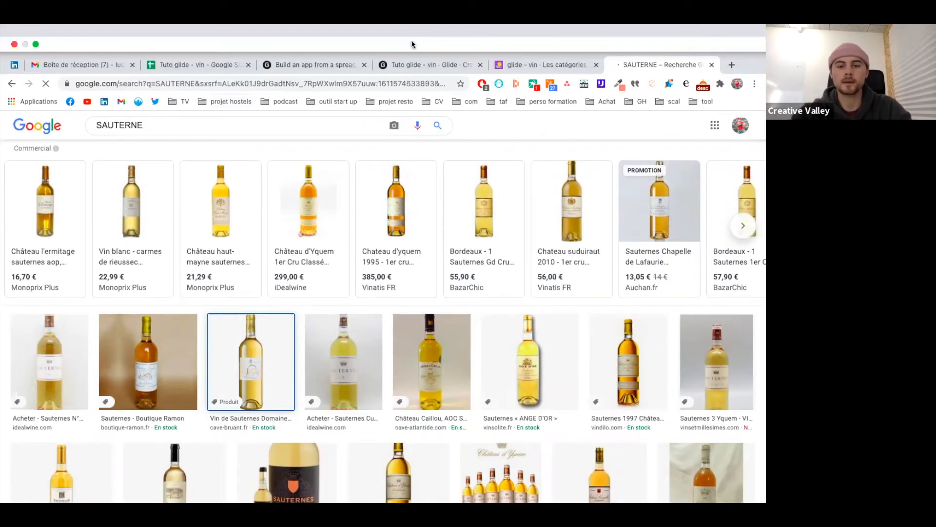
- Return to the Glide Vin table and paste the copied image address into the photos cells of sauterne and saumur
click(422, 63)
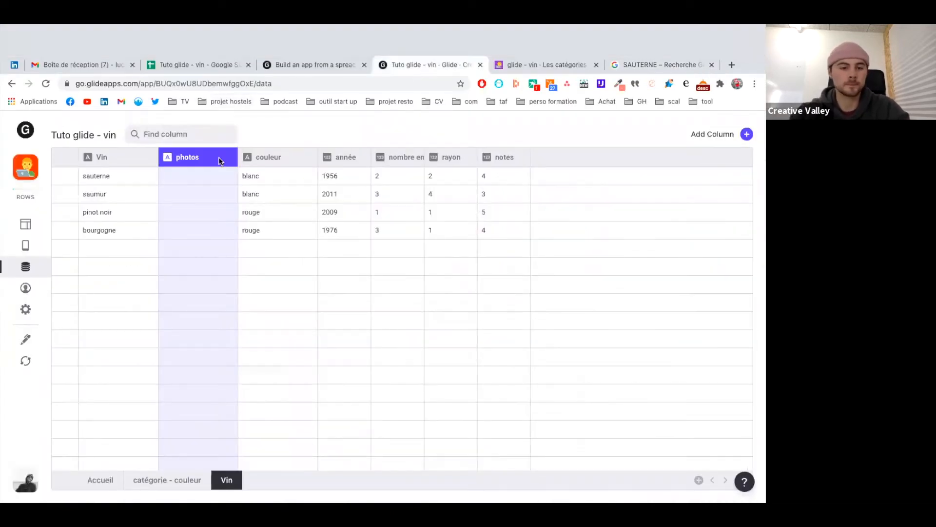
click(181, 145)
key(ctrl+v)
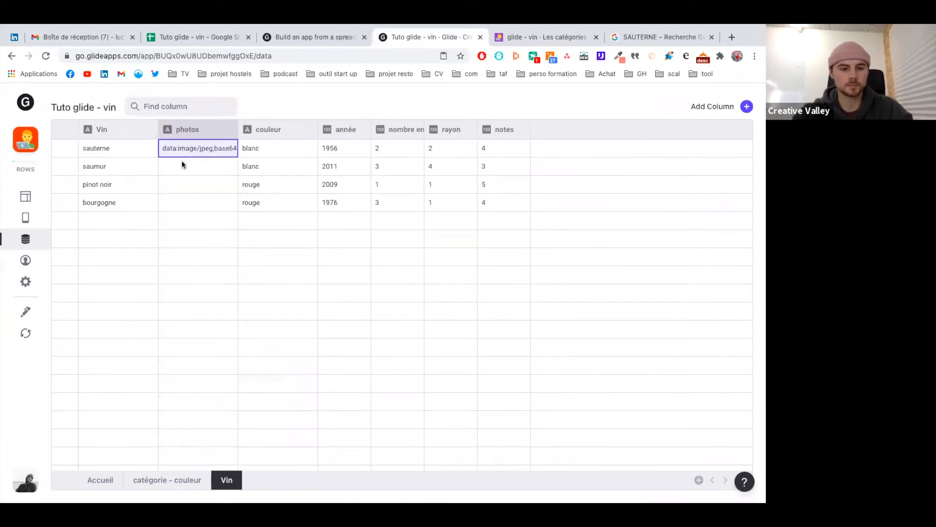
click(182, 168)
key(ctrl+v)
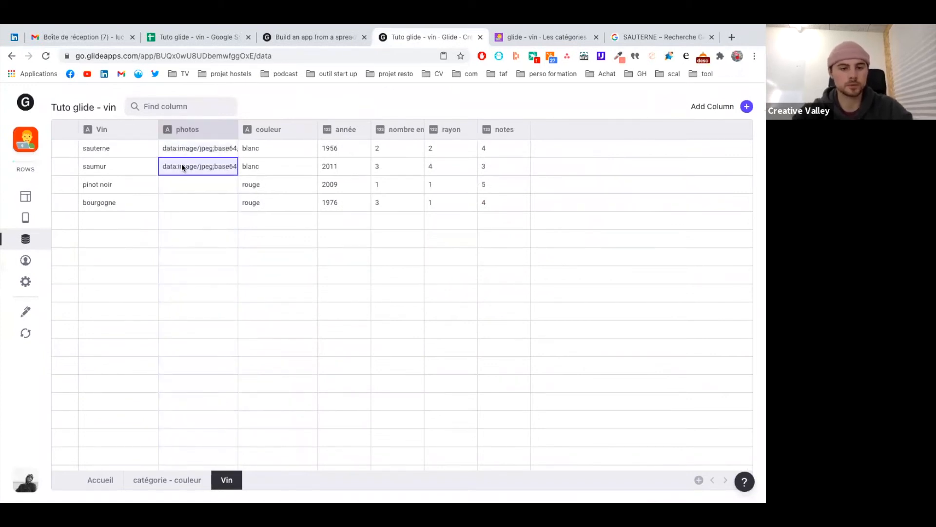
- Search Google Images for "pinot noir" and copy the image address of the Bourgogne Pinot bottle from les-caves.fr
click(658, 37)
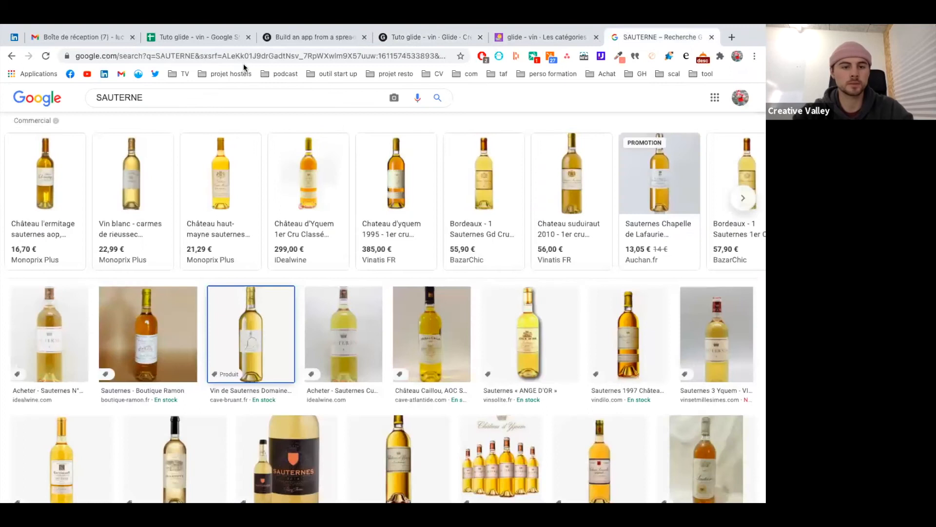
double_click(191, 98)
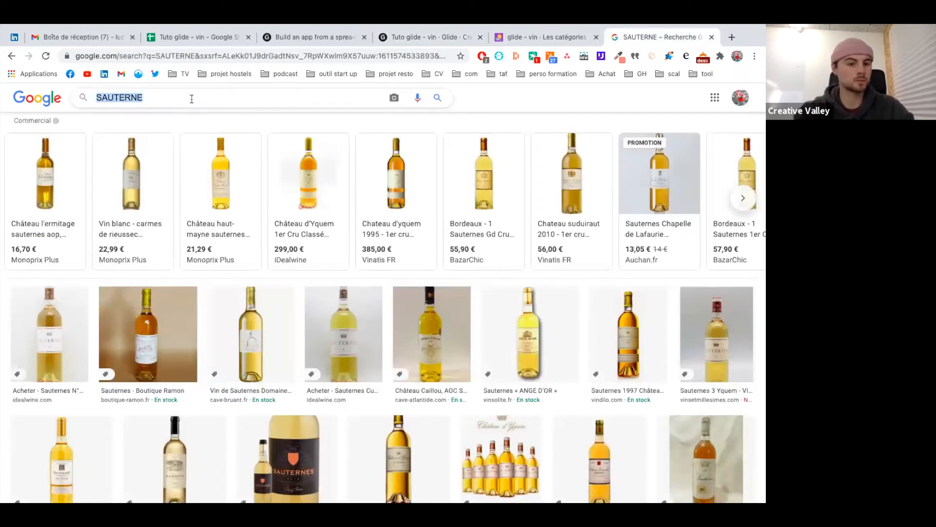
text(pinot noir)
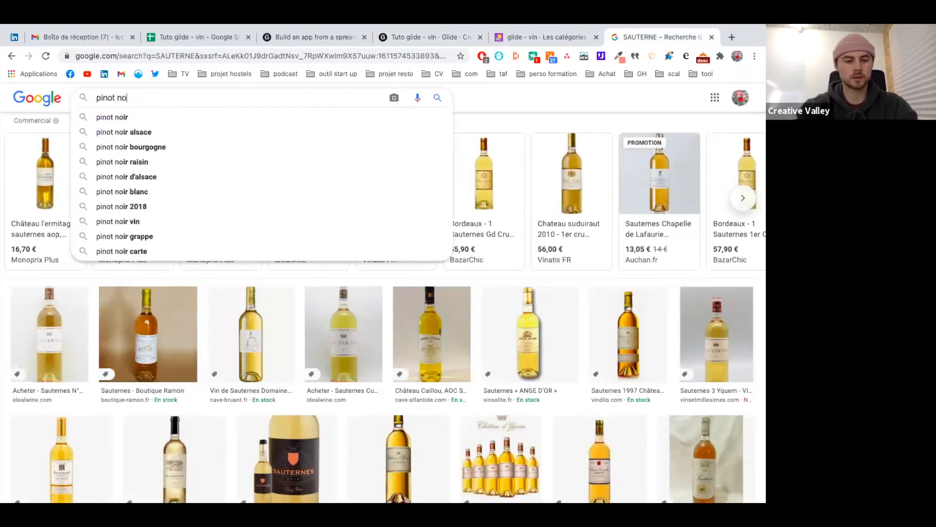
key(Return)
scroll(429, 367, down, 2)
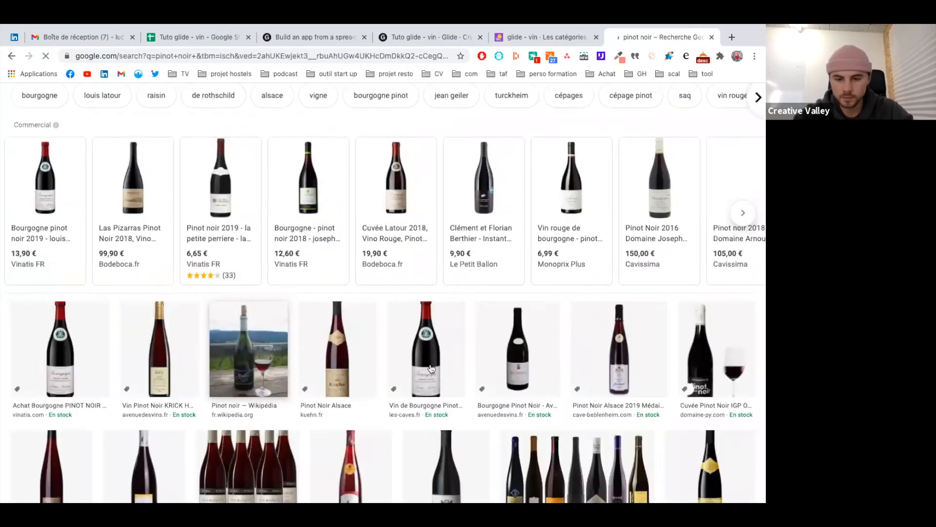
right_click(430, 367)
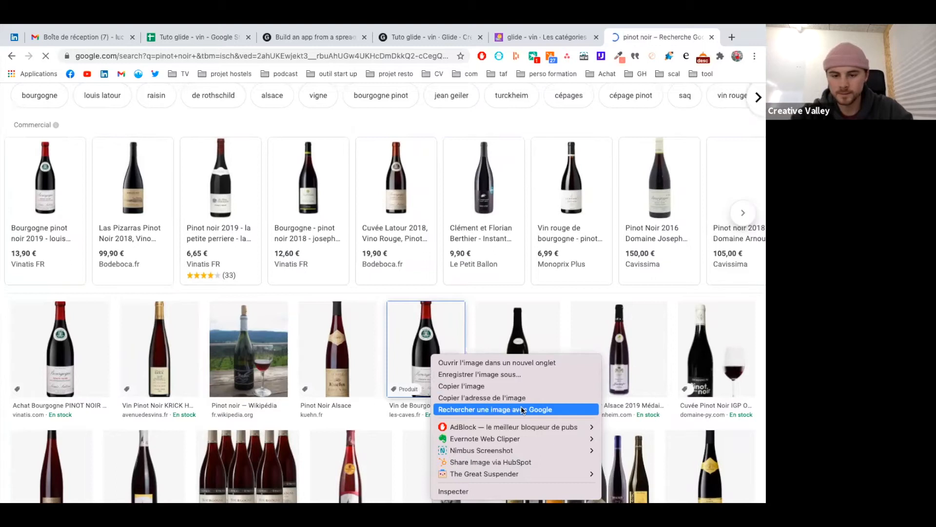
click(512, 397)
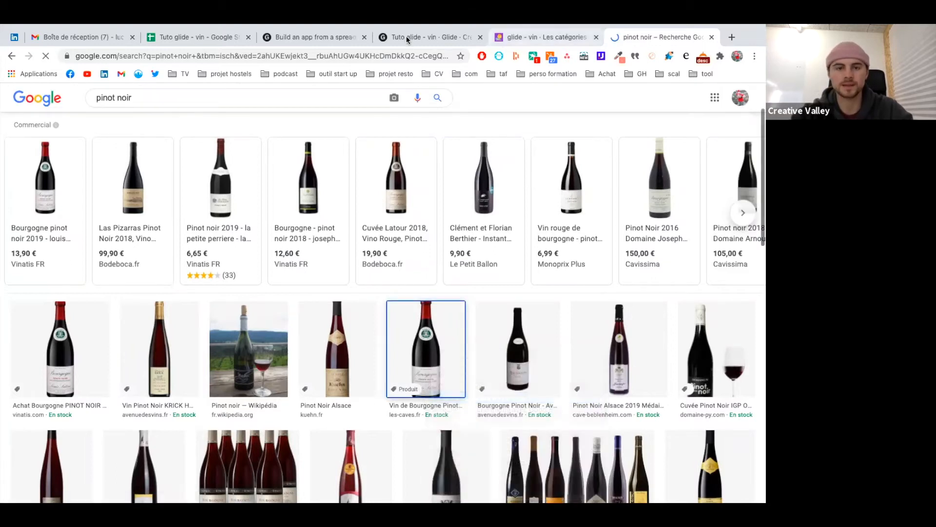
- Back in the Glide Vin table, paste the copied image address into the photos cells of pinot noir and bourgogne
click(430, 37)
click(206, 183)
key(ctrl+v)
click(198, 200)
key(ctrl+v)
click(238, 241)
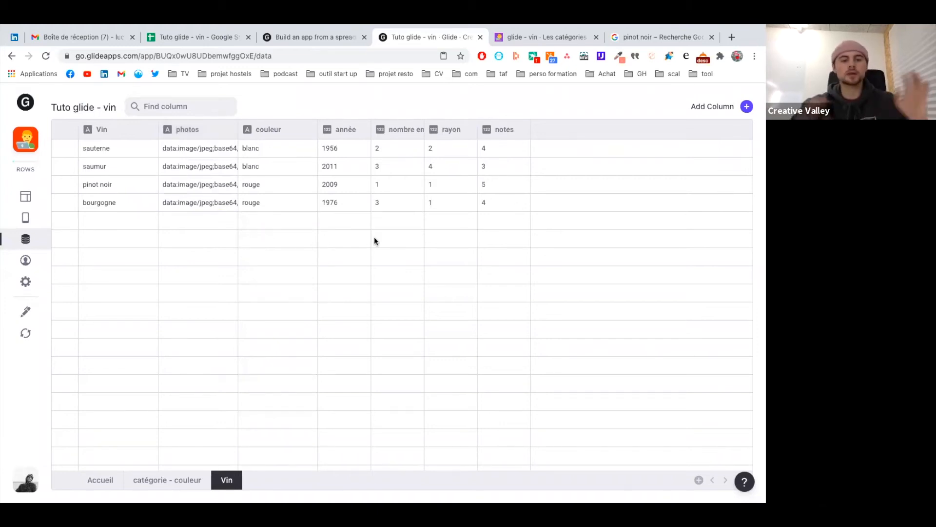
- In the catégorie - couleur table, enter rouge and blanc in the first two rows of the catégories column
click(160, 483)
click(126, 156)
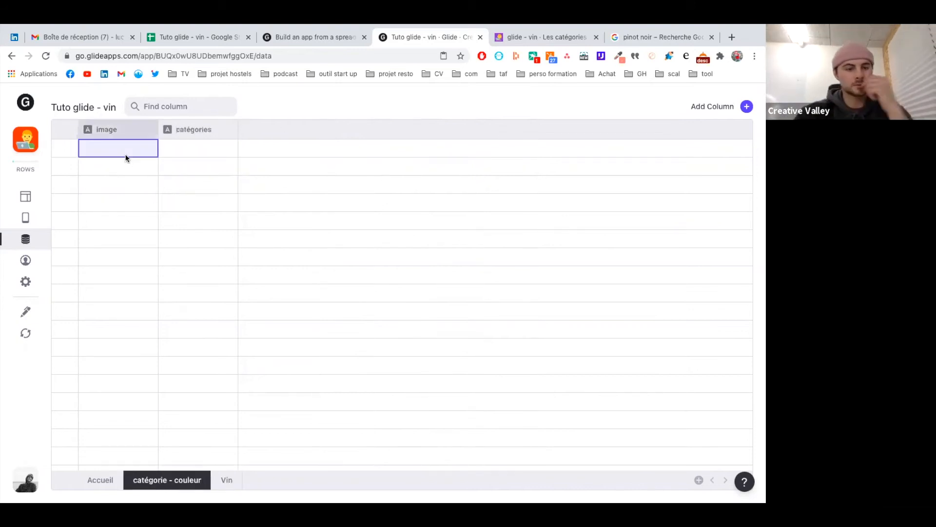
click(183, 153)
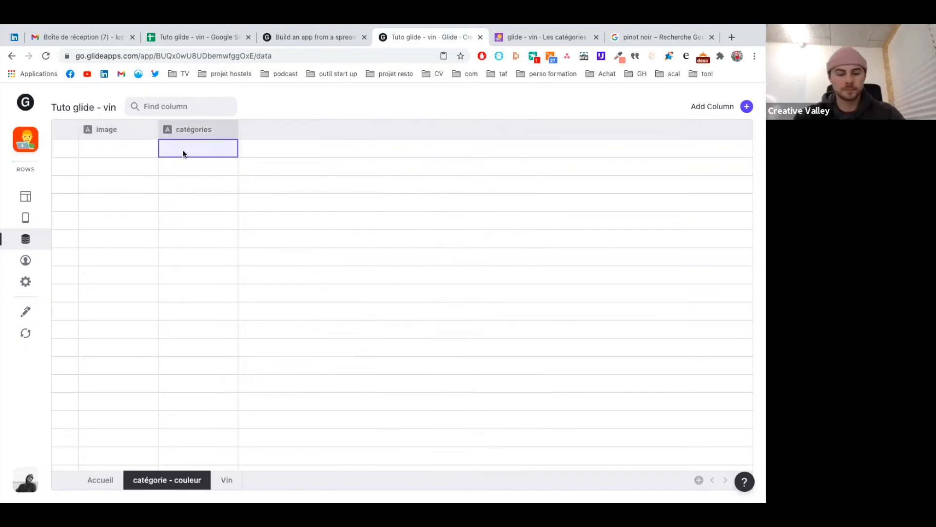
text(rouge)
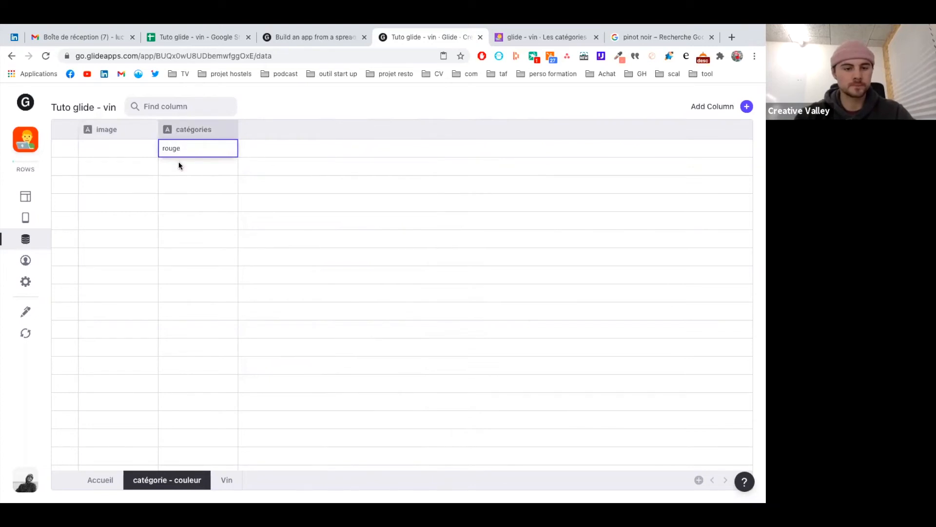
click(178, 166)
text(blanc)
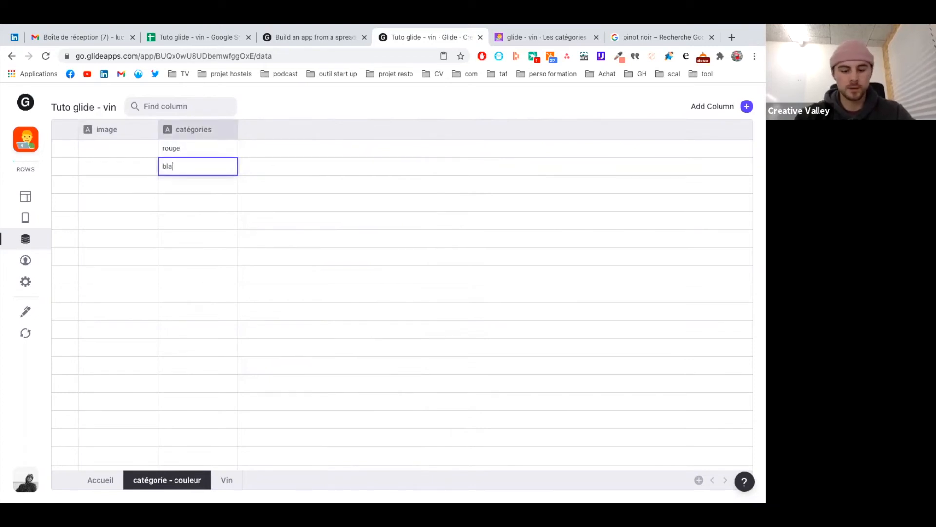
click(95, 145)
- Change the column type of the image column from text to Image
click(126, 135)
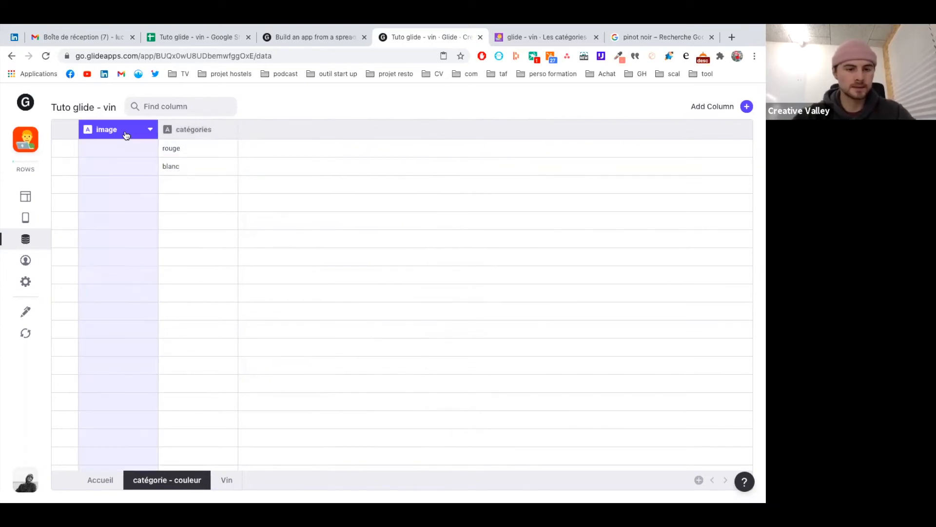
click(147, 129)
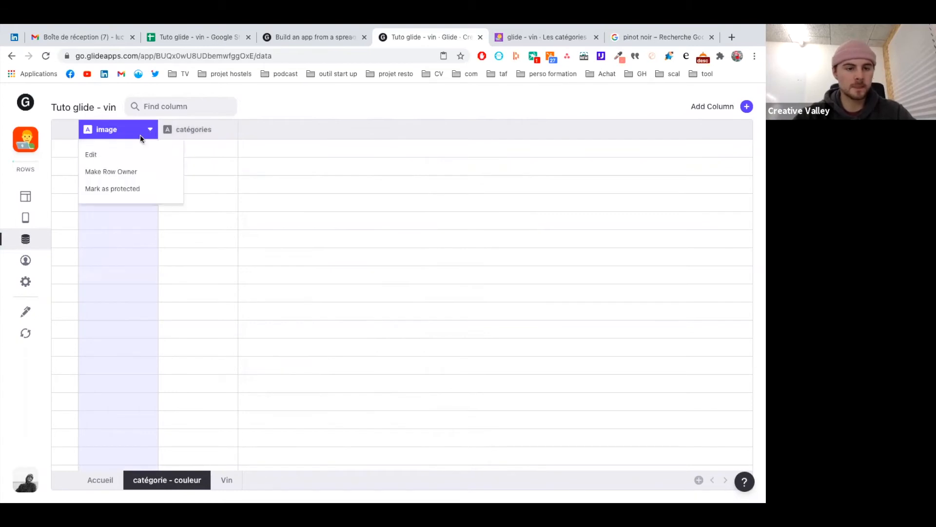
click(121, 151)
click(277, 172)
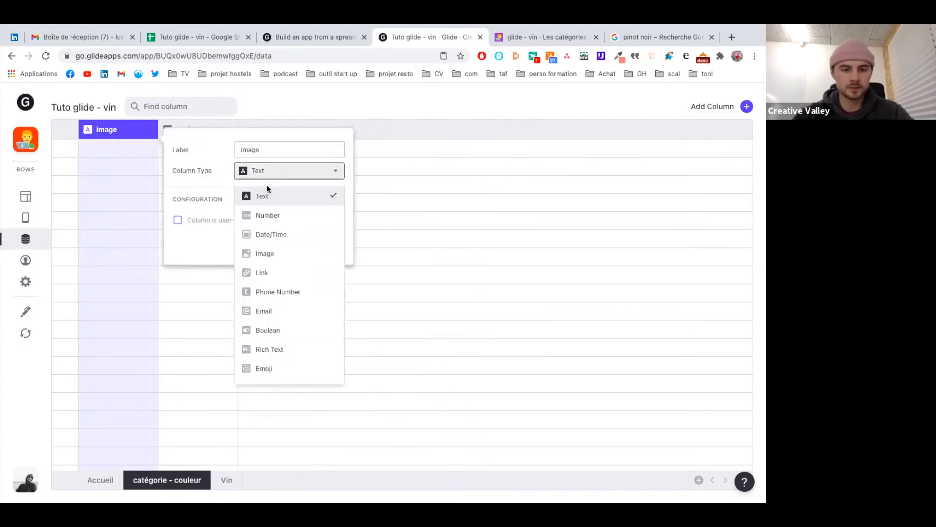
click(271, 251)
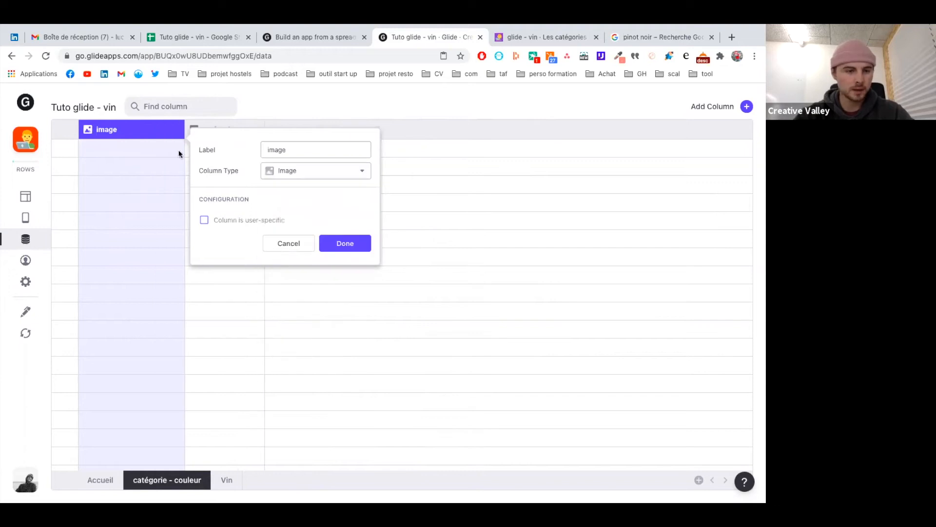
click(363, 247)
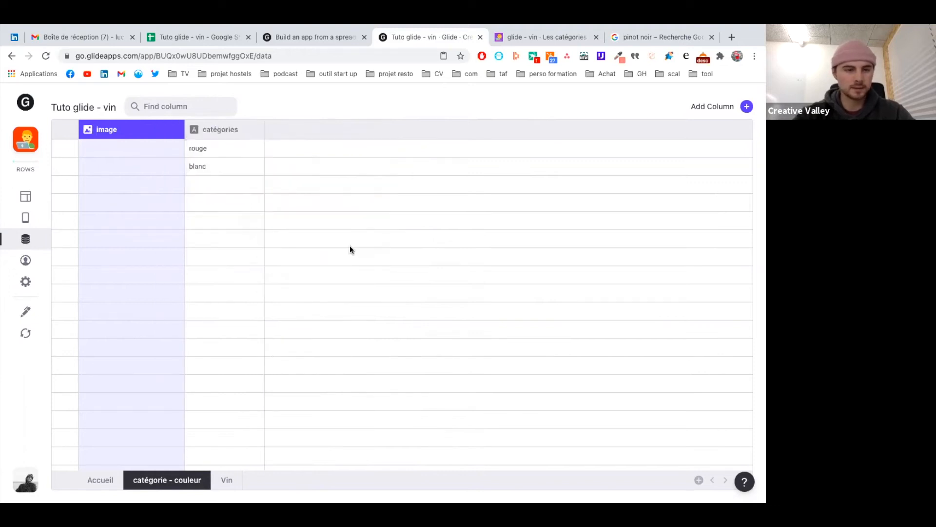
- Upload the red category picture from the computer into the image cell of the rouge row
click(126, 161)
click(112, 149)
click(112, 148)
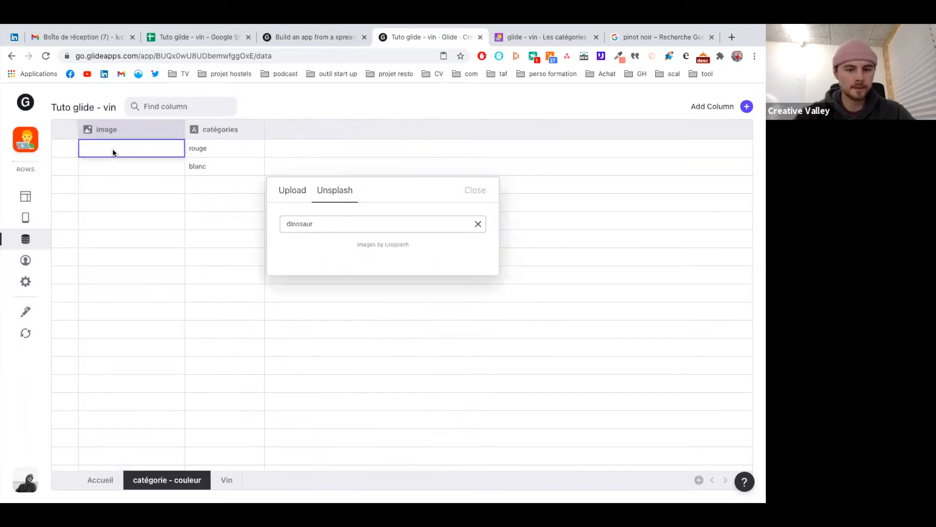
click(293, 199)
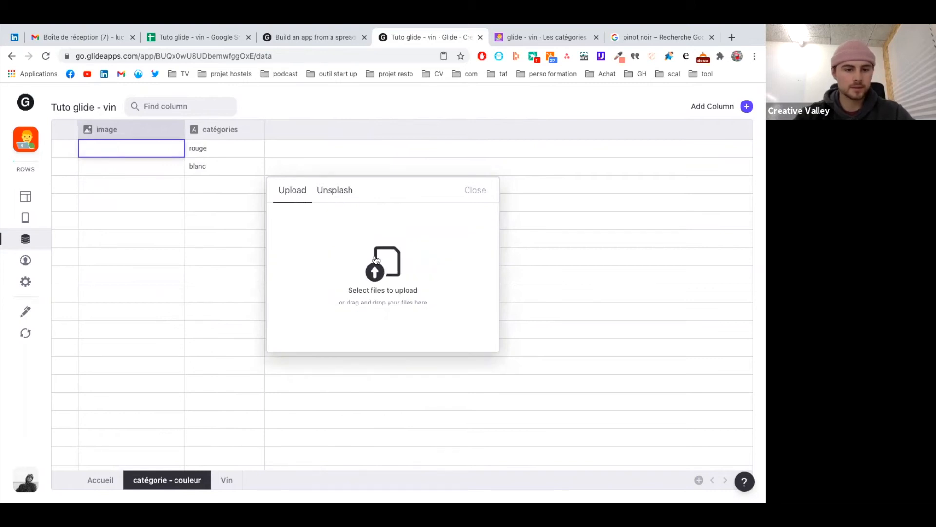
click(391, 289)
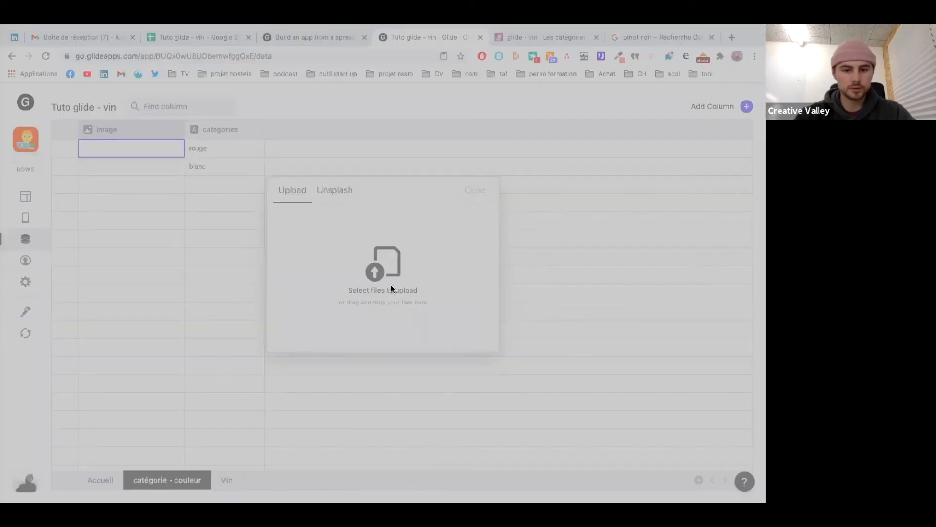
- Upload the BLANC picture from the computer into the image cell of the blanc row
click(144, 173)
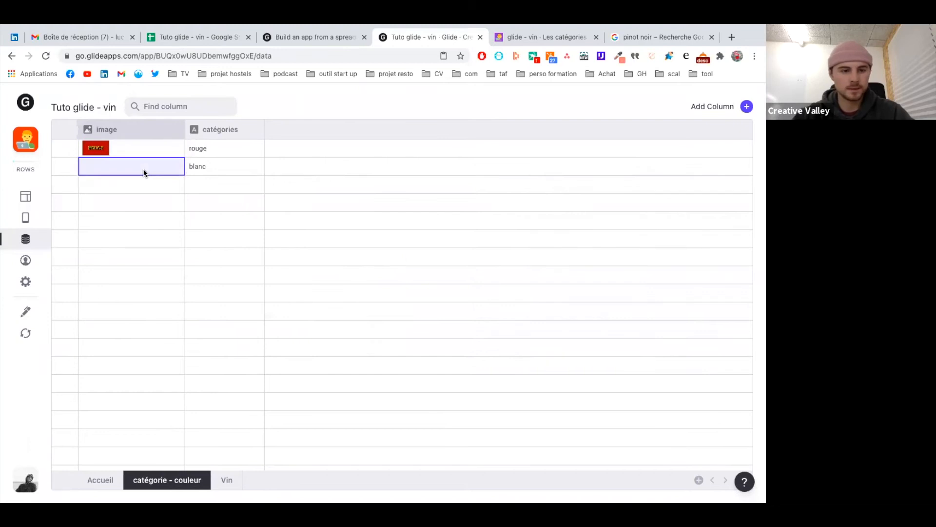
click(143, 173)
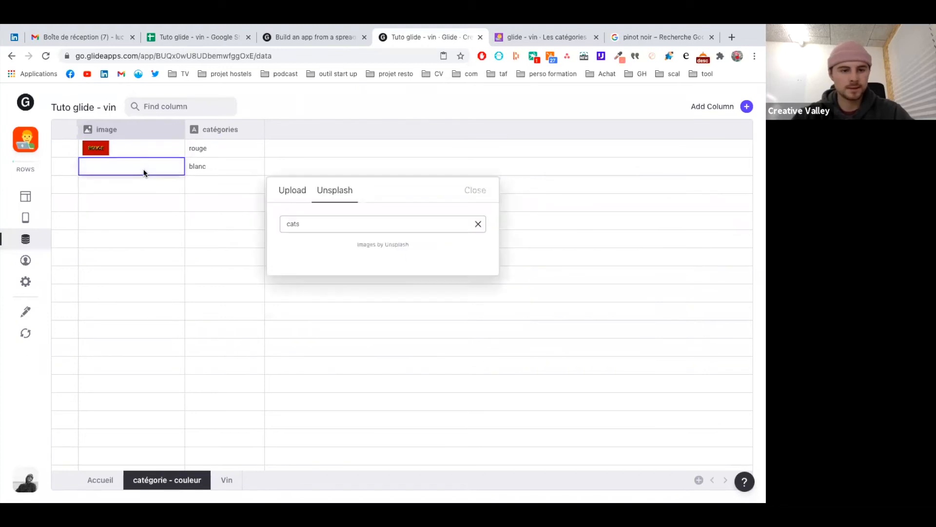
click(292, 190)
click(408, 277)
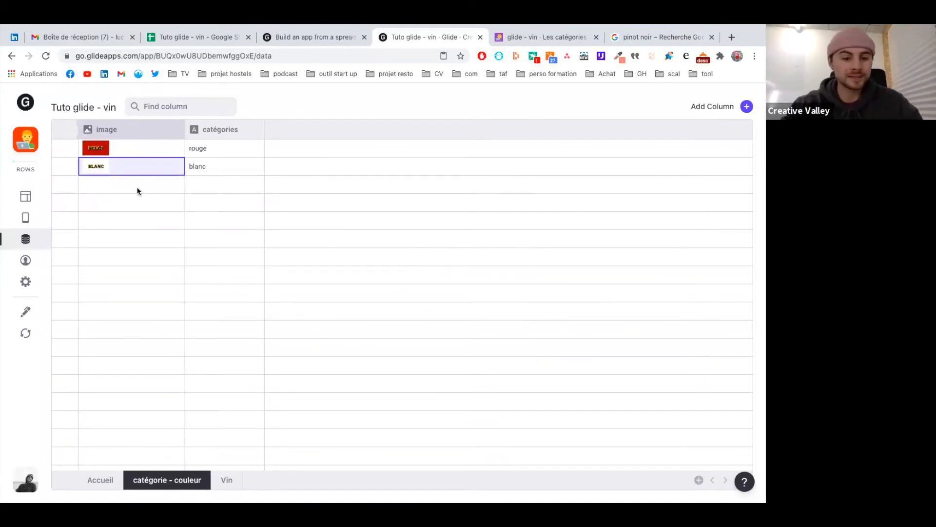
- Check the Vin table, then add a new column of type Relation to the catégorie - couleur table
click(227, 480)
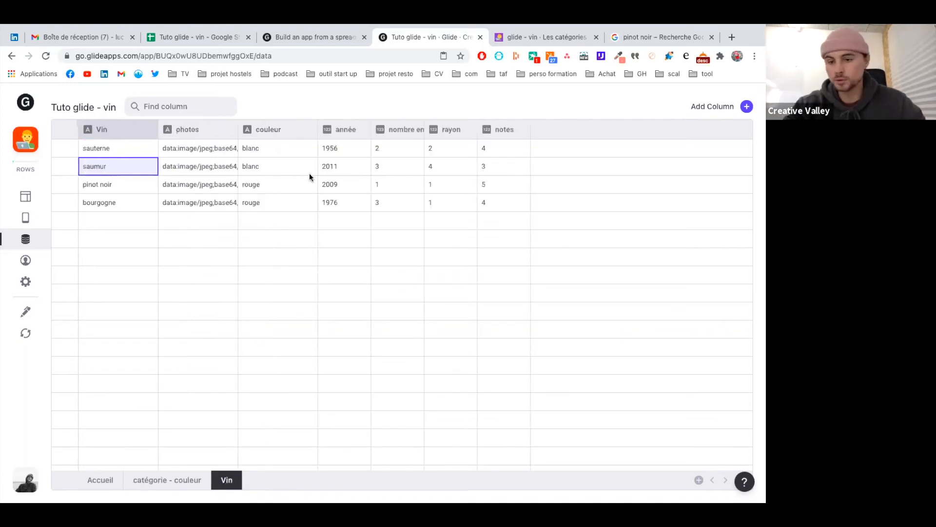
click(162, 480)
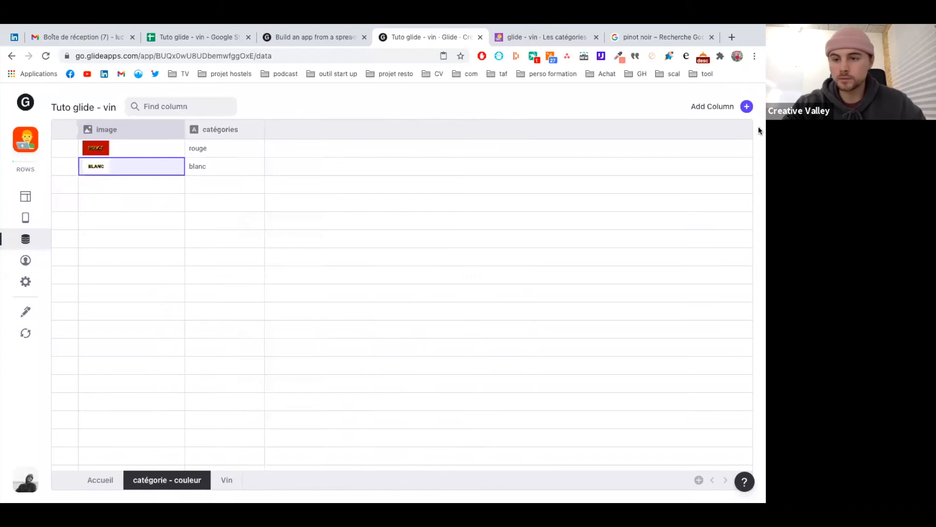
click(747, 107)
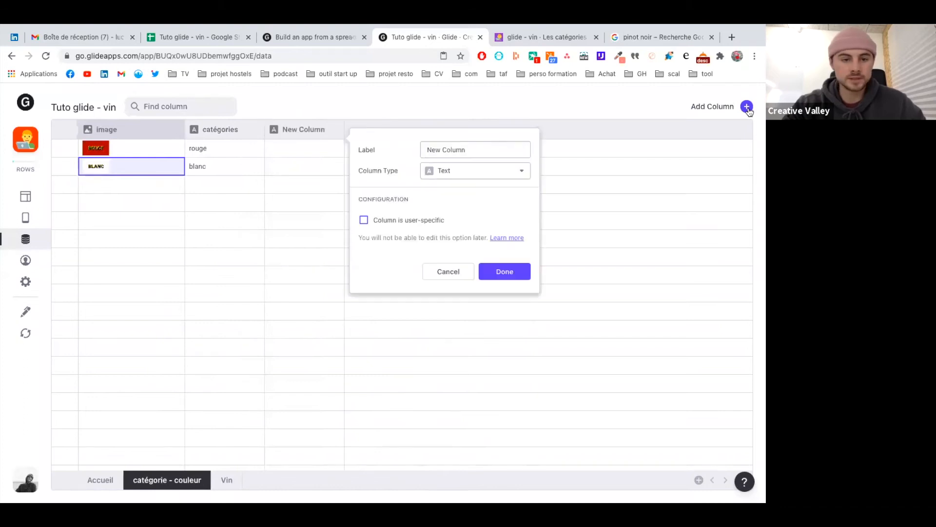
click(472, 175)
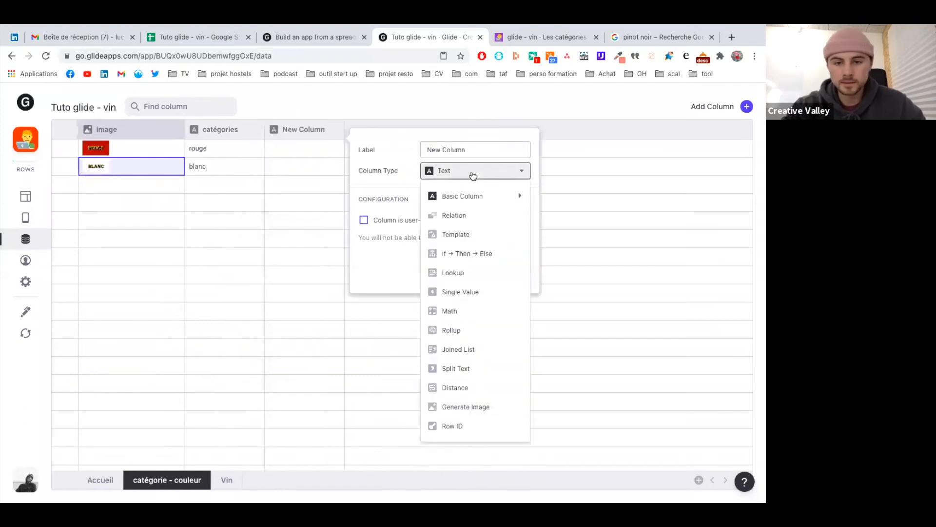
click(476, 216)
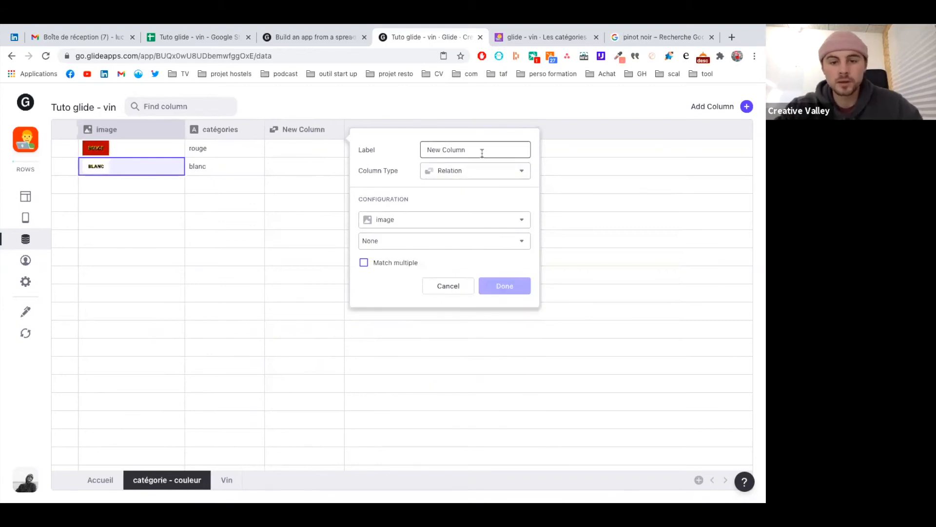
- Configure the relation to match the catégories column with the Vin table's couleur column, with Match multiple enabled, and save it
click(440, 221)
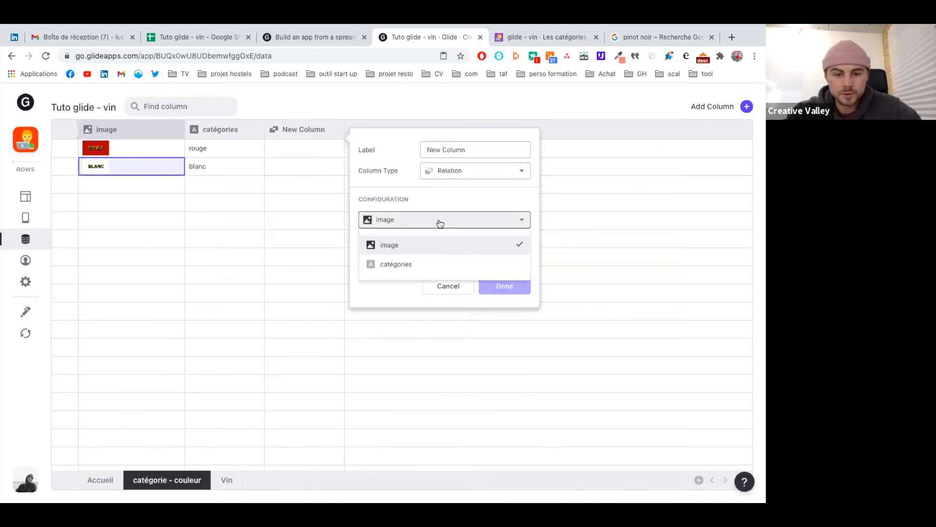
click(418, 266)
click(420, 246)
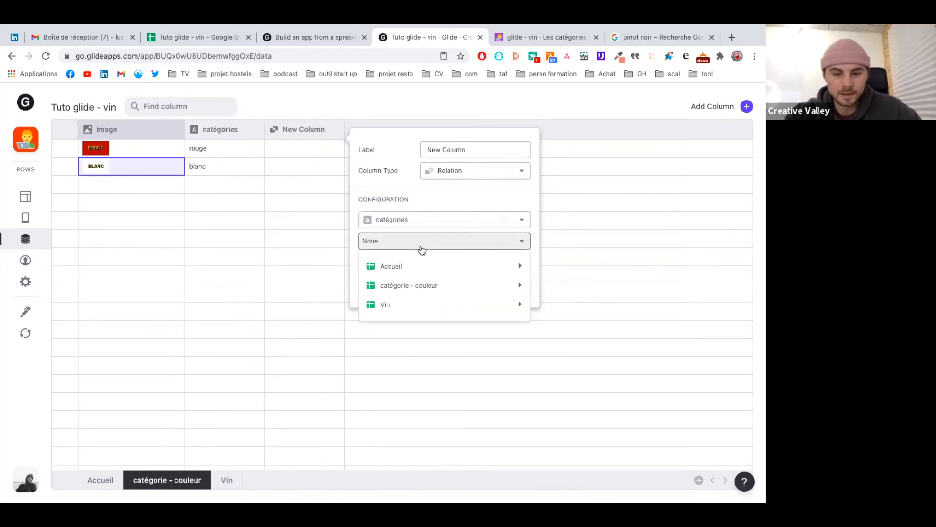
mouse_move(432, 289)
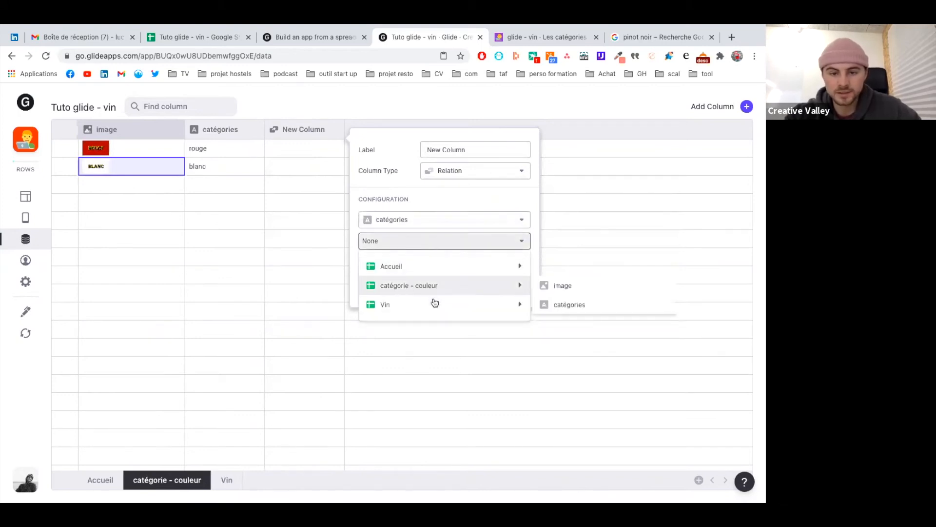
mouse_move(466, 303)
click(565, 344)
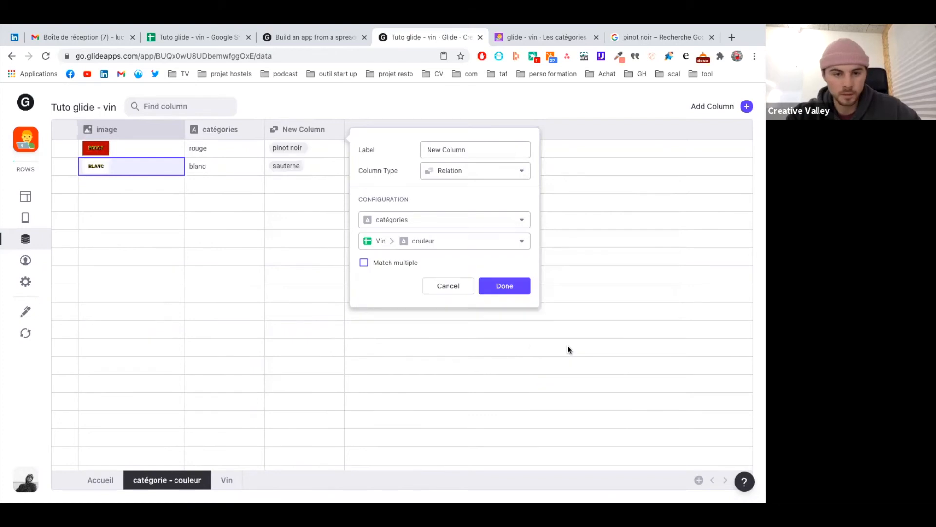
click(363, 262)
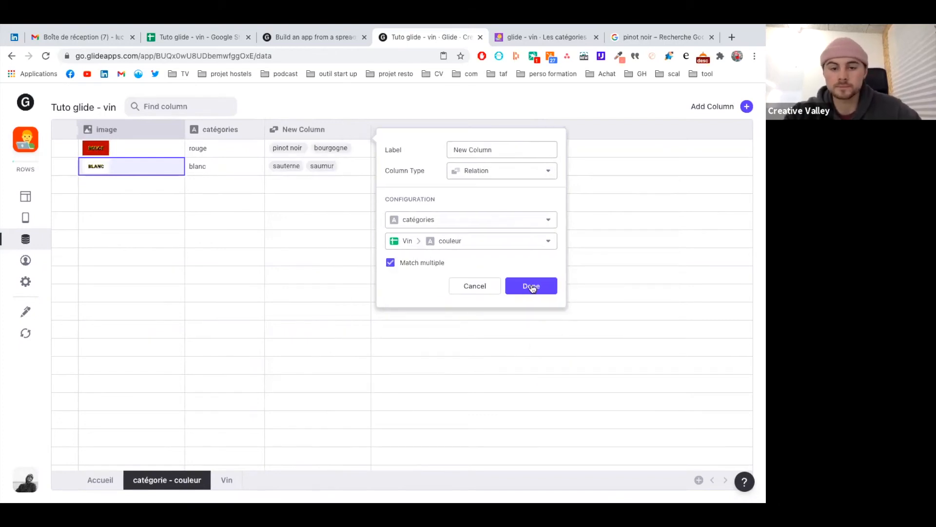
click(532, 287)
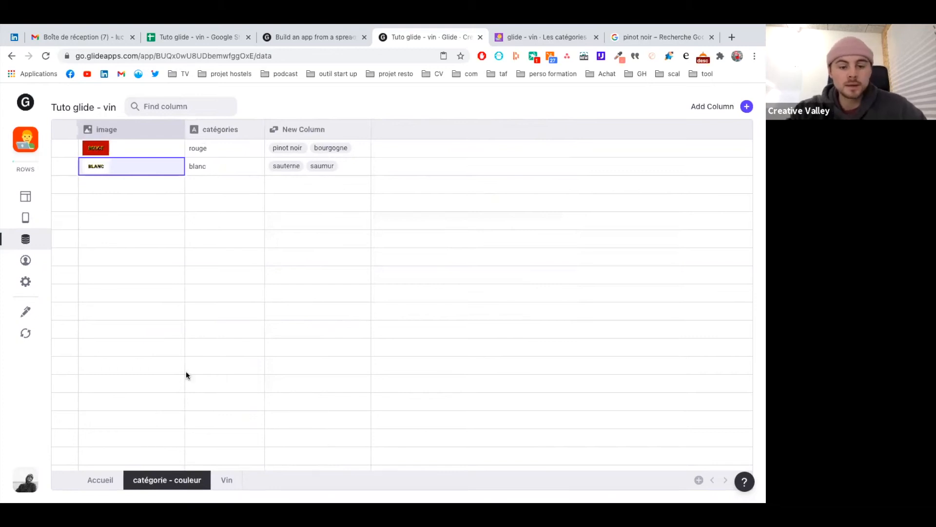
- Check the relation against the Vin table, then set the layout style of the app's catégorie - couleur tab to Cards
click(227, 483)
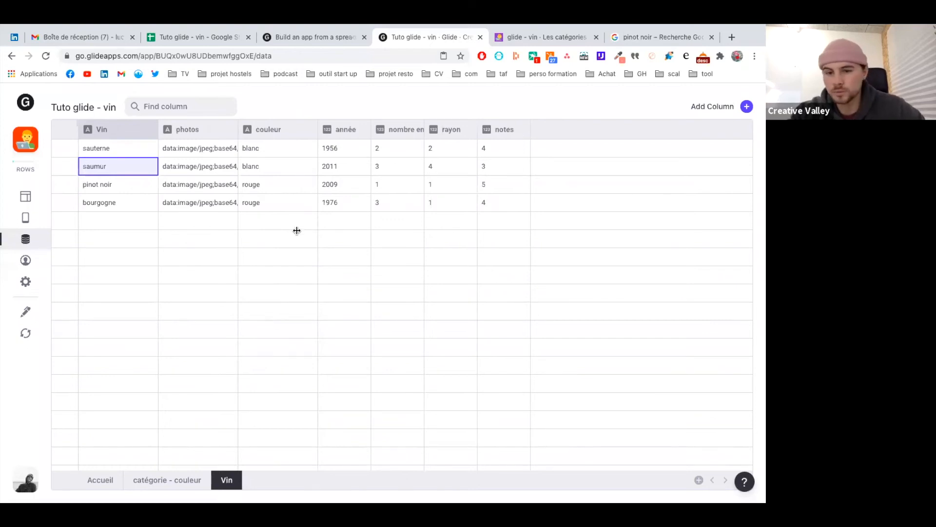
click(171, 483)
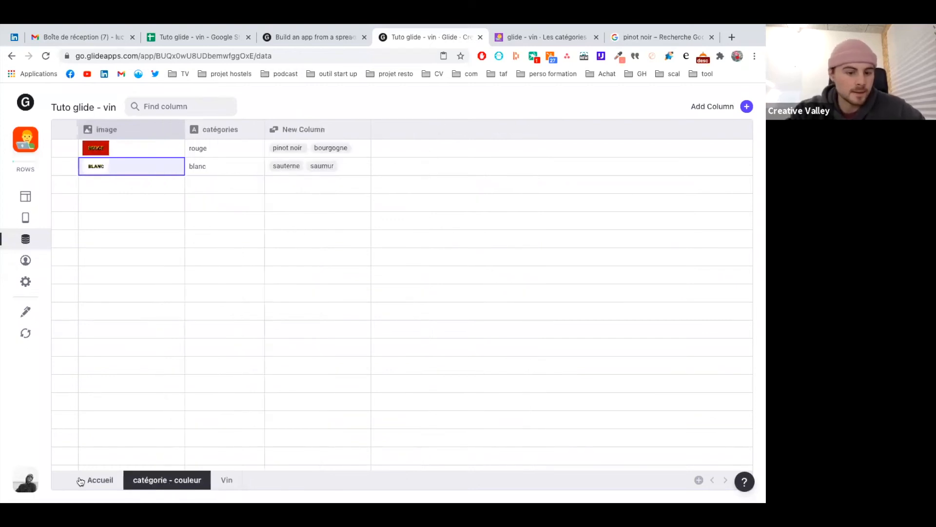
click(81, 481)
click(27, 219)
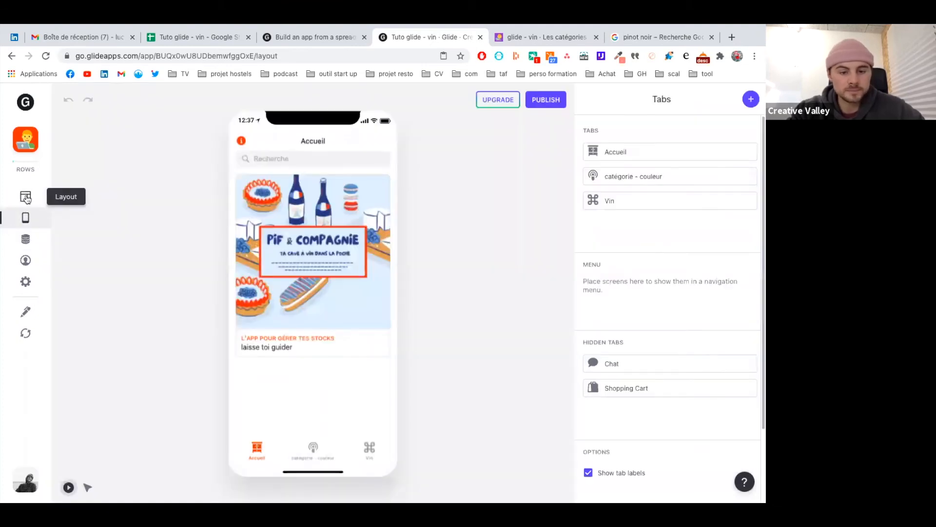
click(26, 197)
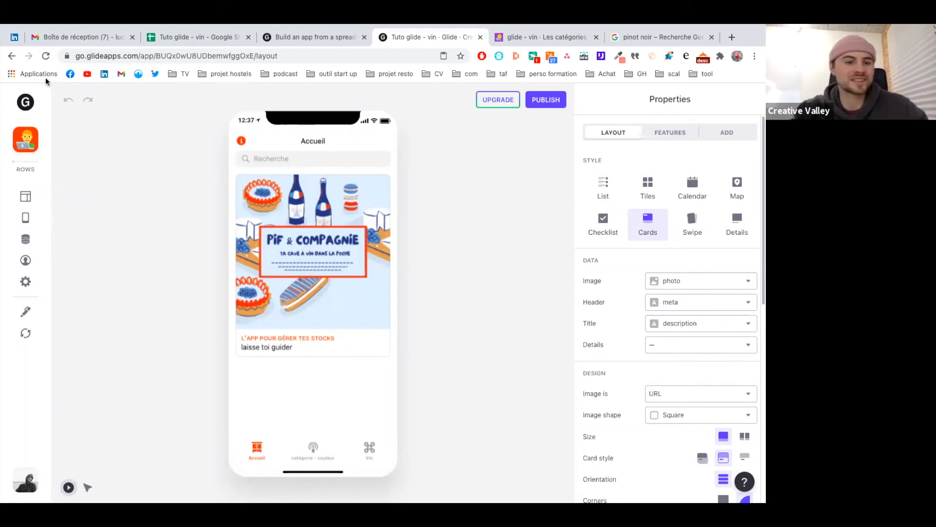
click(314, 451)
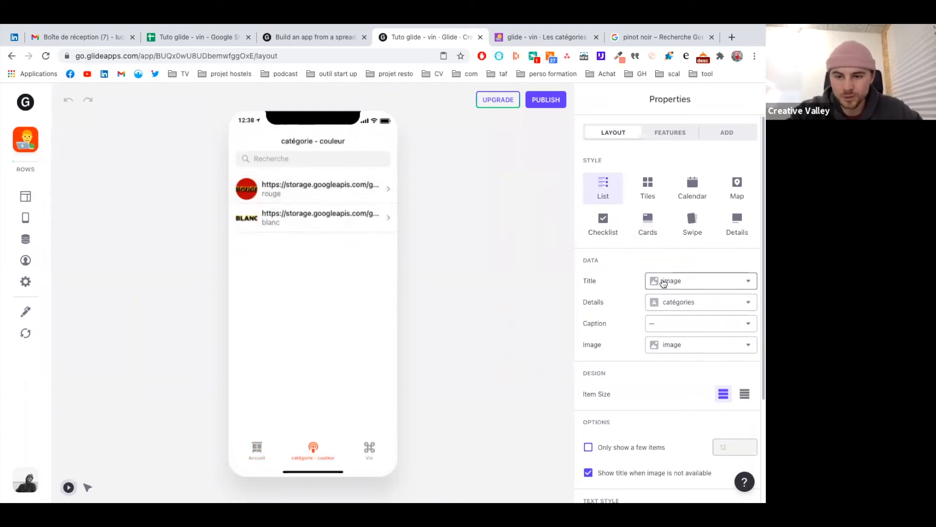
click(668, 228)
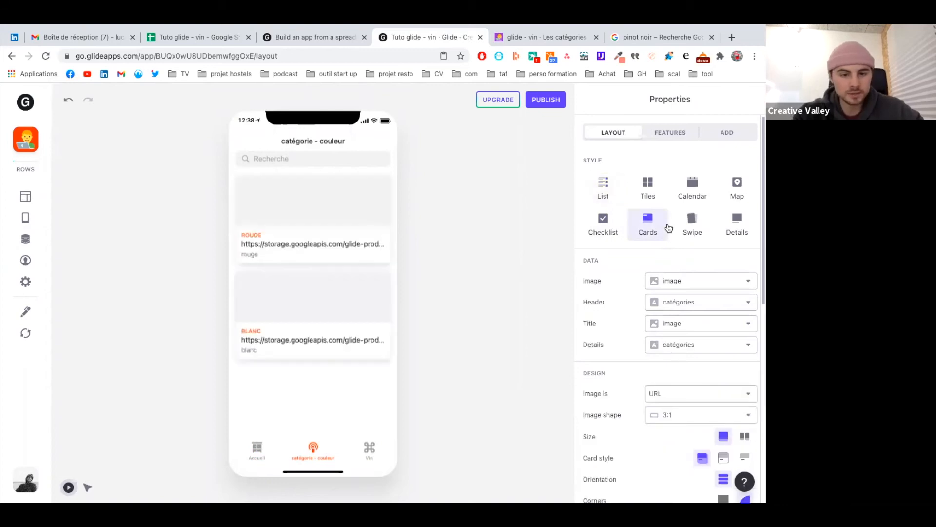
- Set the category cards' image shape to 3:2 after trying Square, and choose the plain card style without outline or shadow
scroll(654, 366, down, 1)
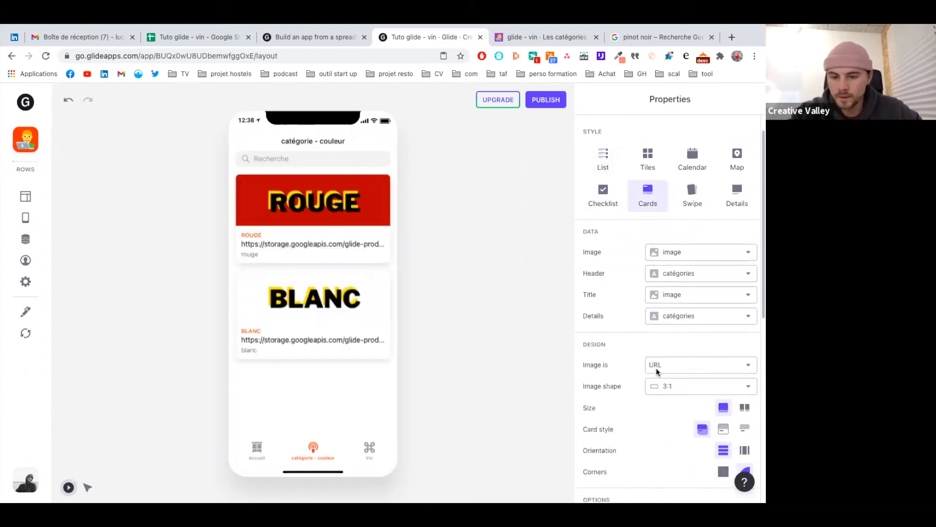
click(681, 373)
scroll(680, 377, down, 1)
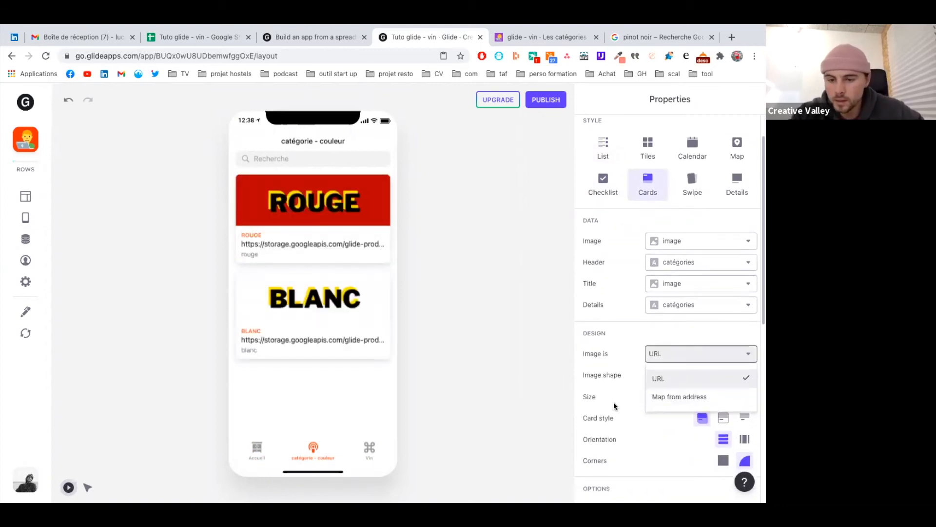
click(620, 399)
click(701, 380)
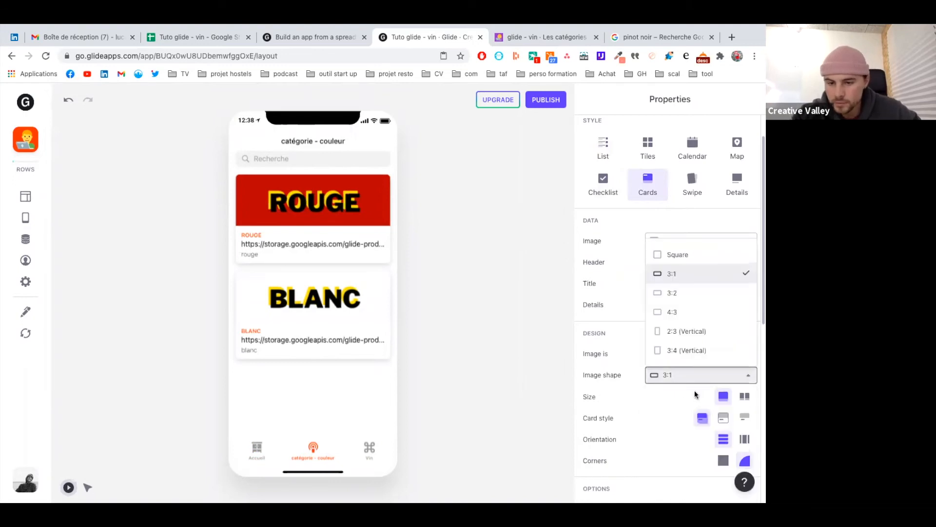
click(691, 258)
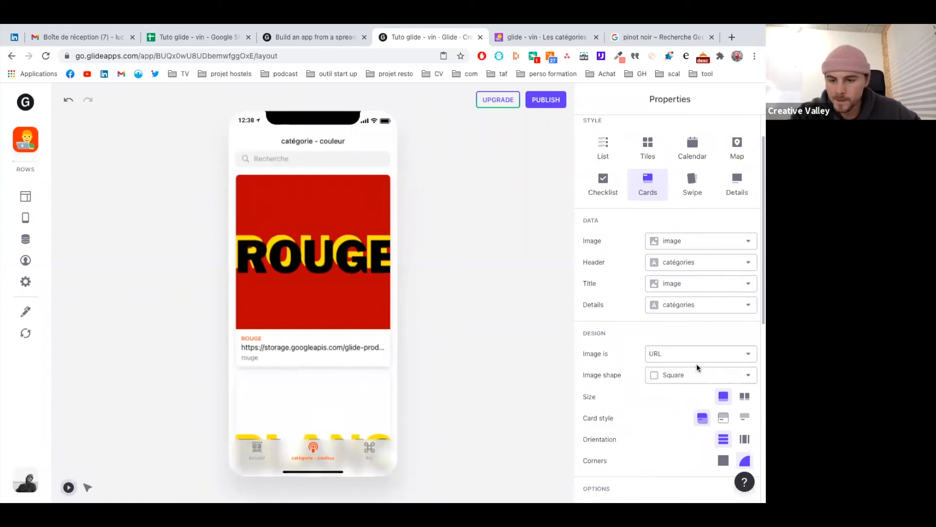
click(674, 376)
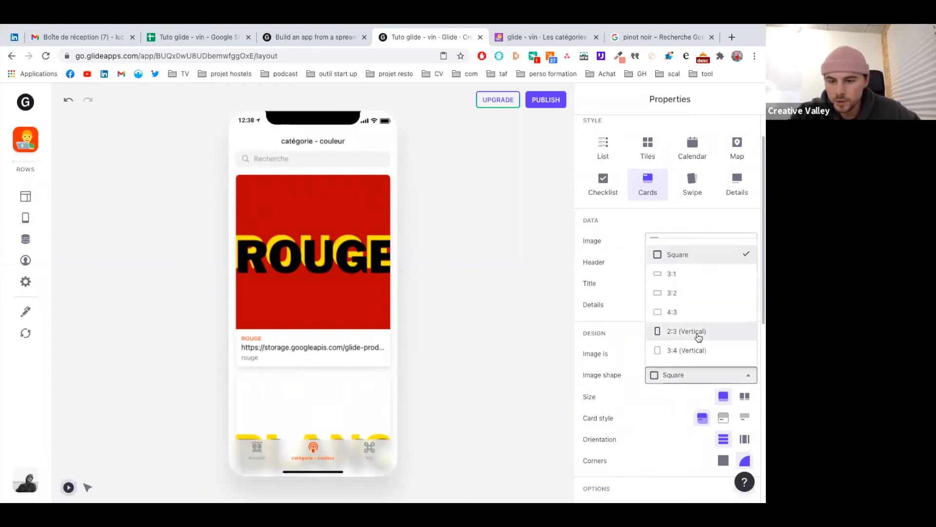
click(704, 293)
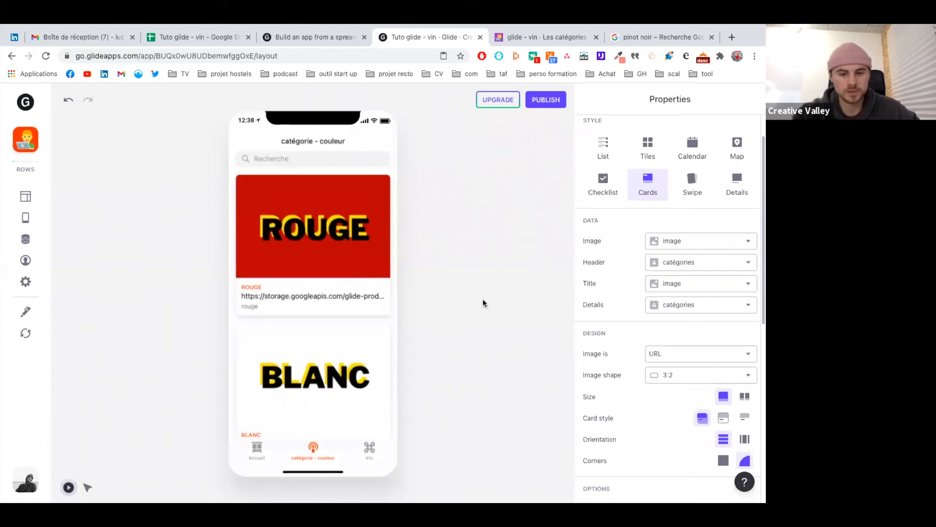
click(742, 418)
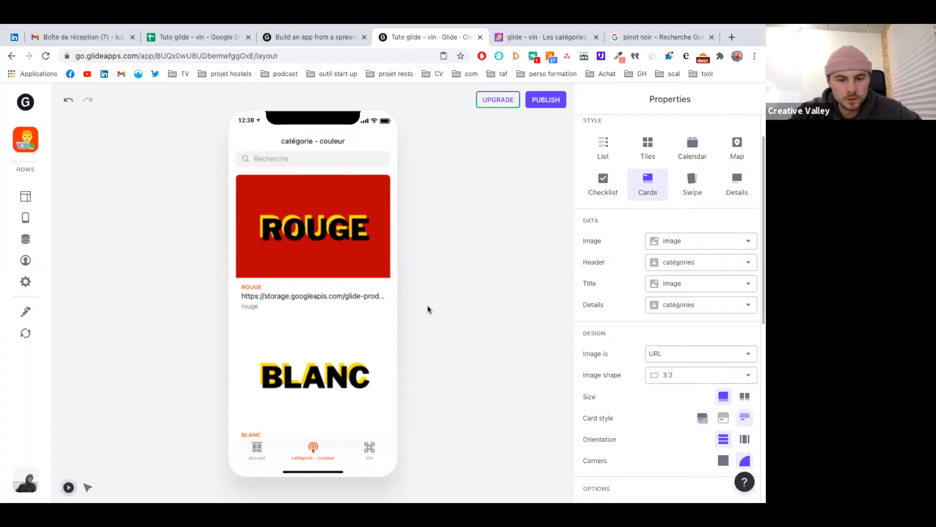
- Clear the Header, Title and Details fields of the category cards so that only the image is assigned
click(715, 268)
click(677, 288)
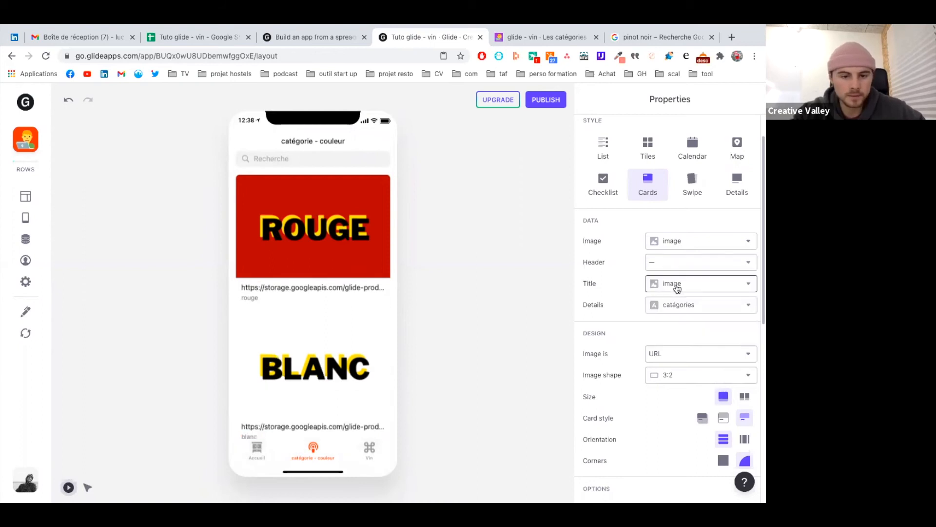
click(724, 289)
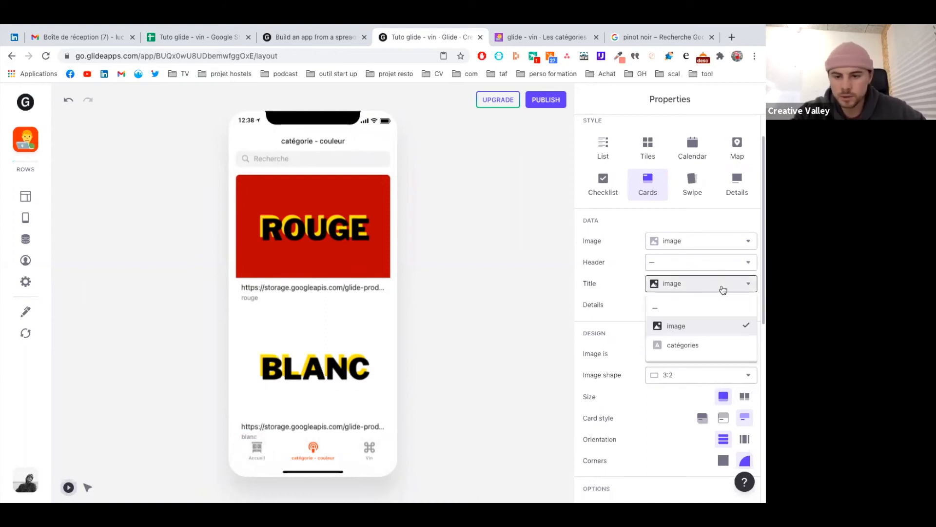
click(685, 310)
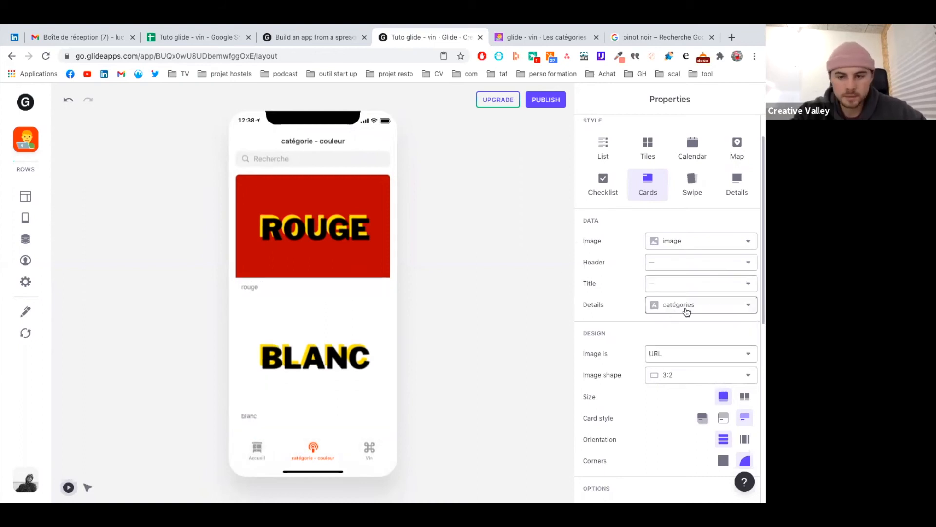
click(721, 307)
click(678, 325)
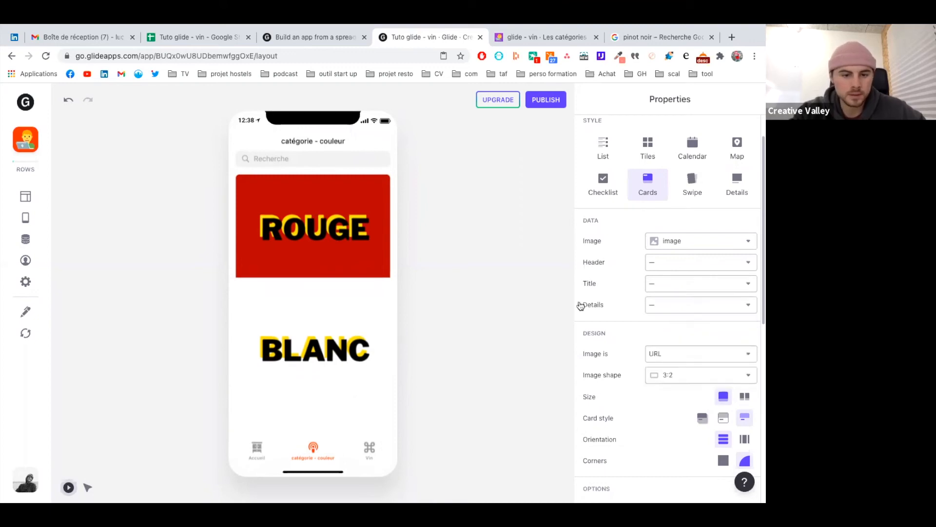
- Change the category cards to the raised card style with a shadow
scroll(745, 395, down, 1)
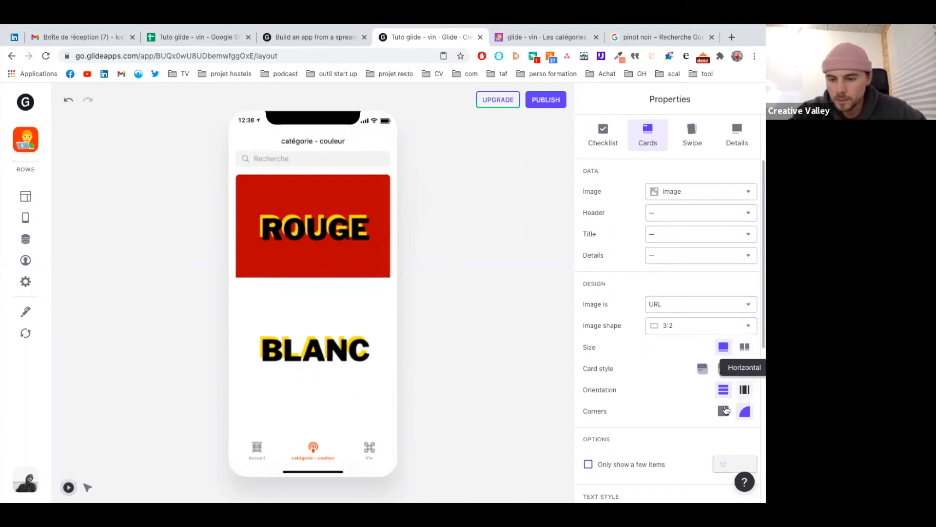
click(726, 375)
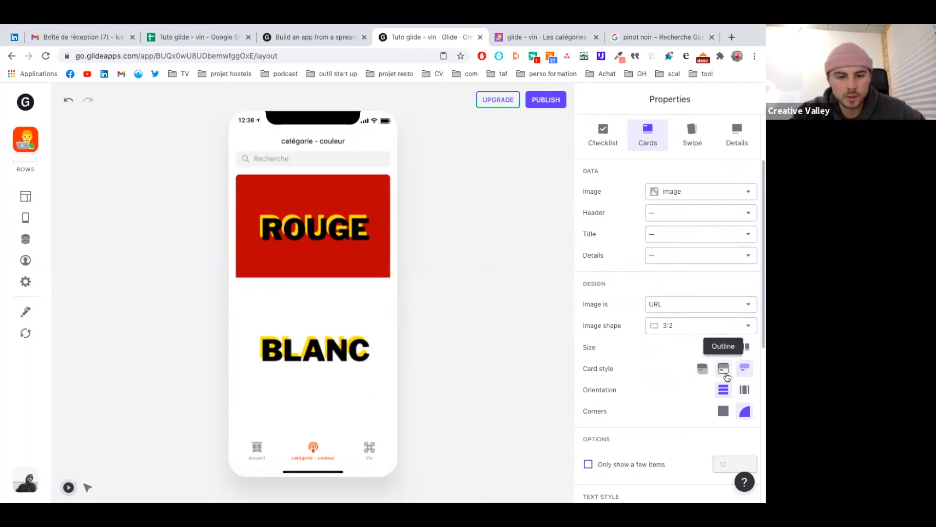
click(703, 369)
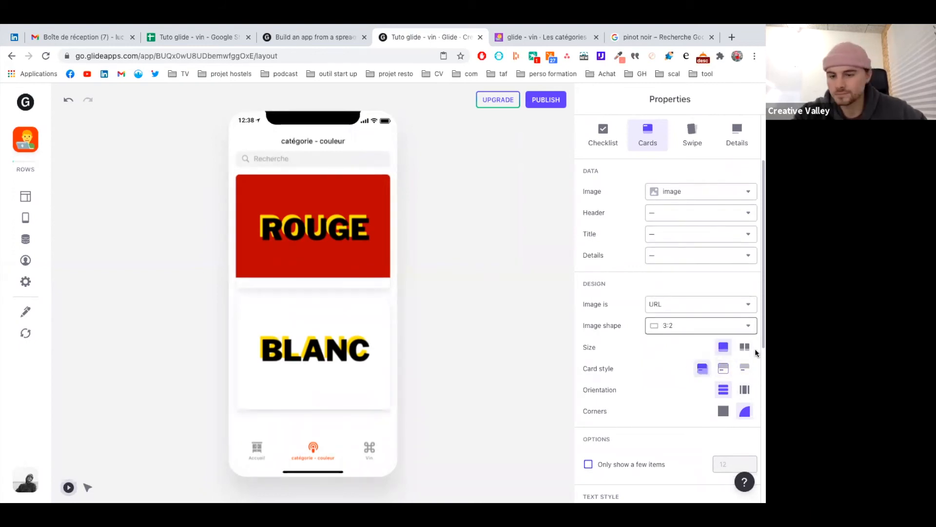
scroll(651, 332, down, 5)
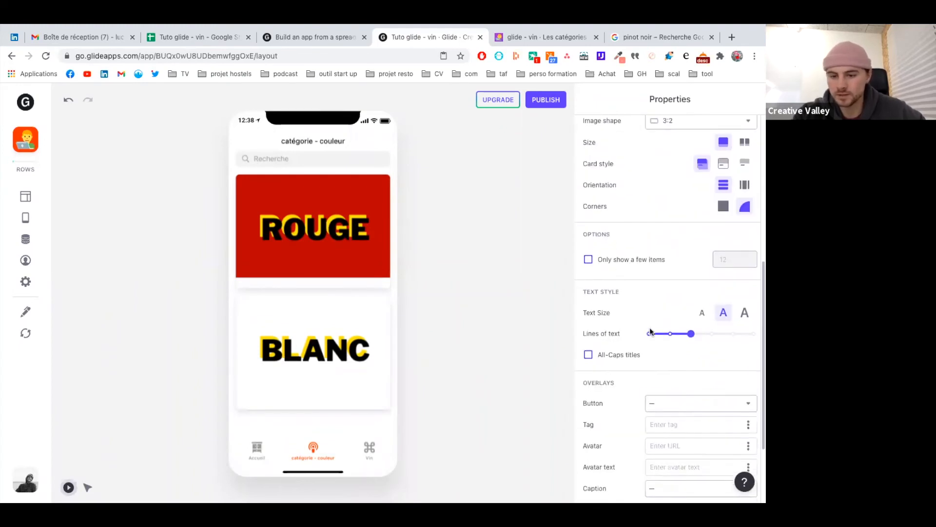
scroll(637, 414, up, 6)
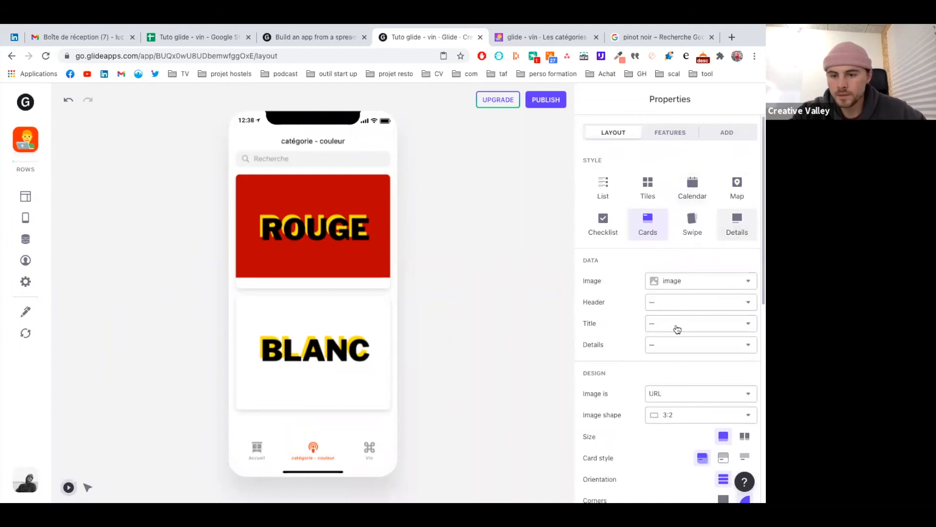
- Open the ROUGE category's detail screen and add an Inline List component showing its related wines
click(304, 208)
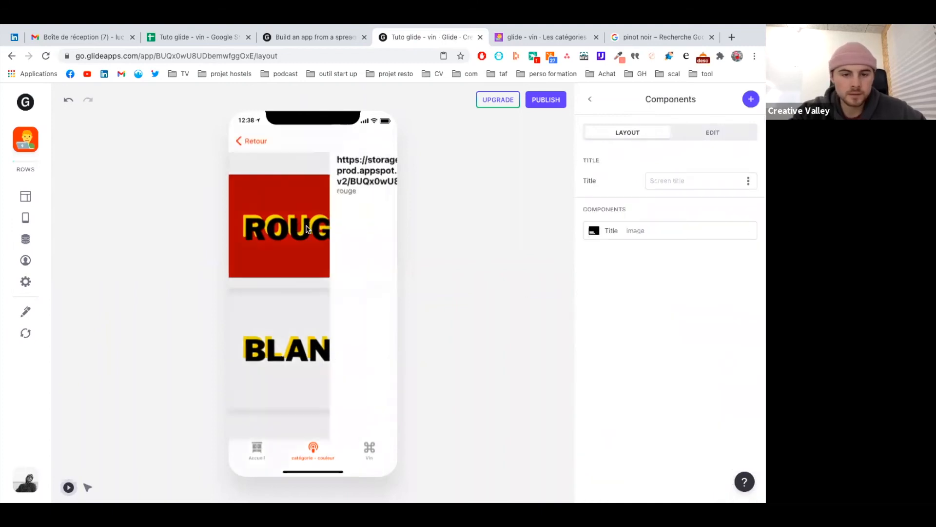
click(244, 141)
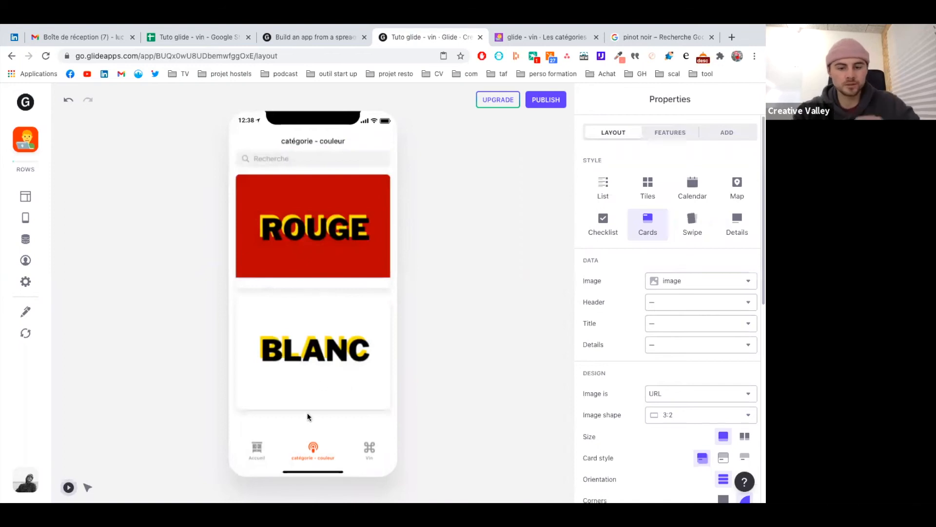
click(313, 268)
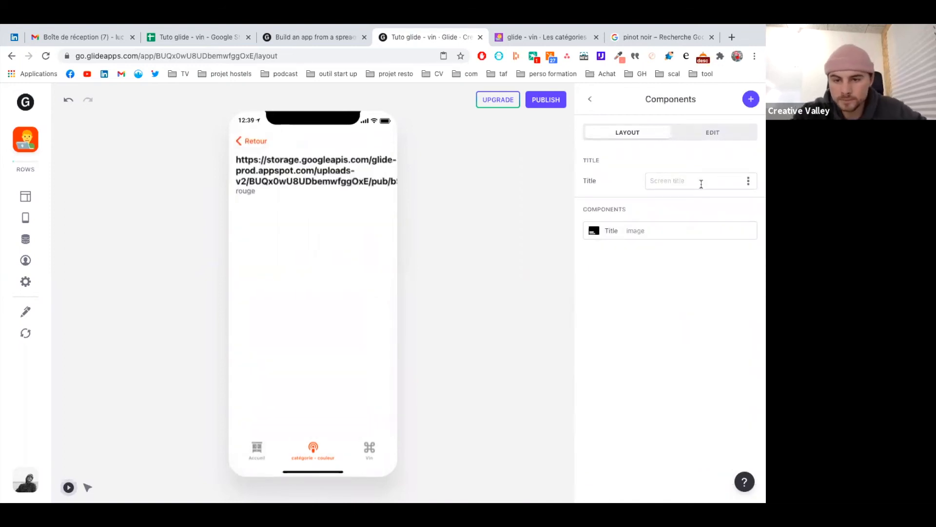
click(637, 237)
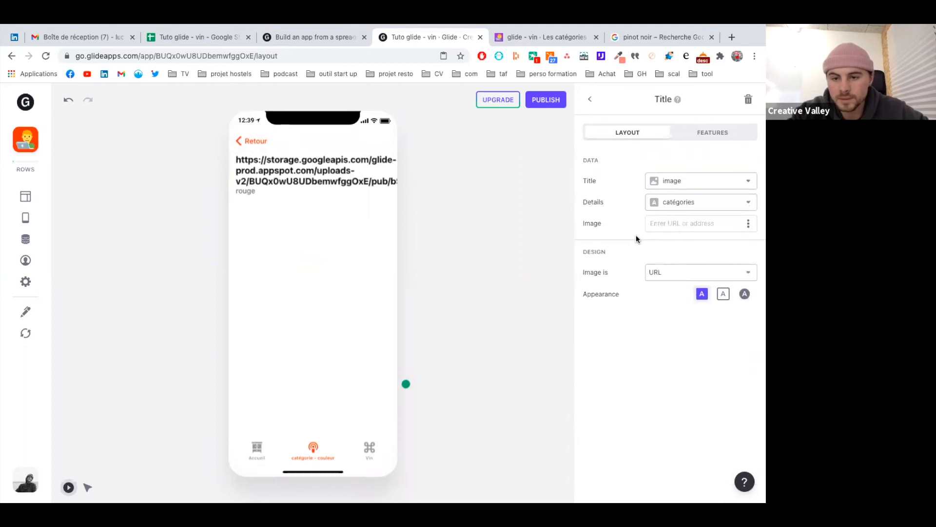
click(589, 101)
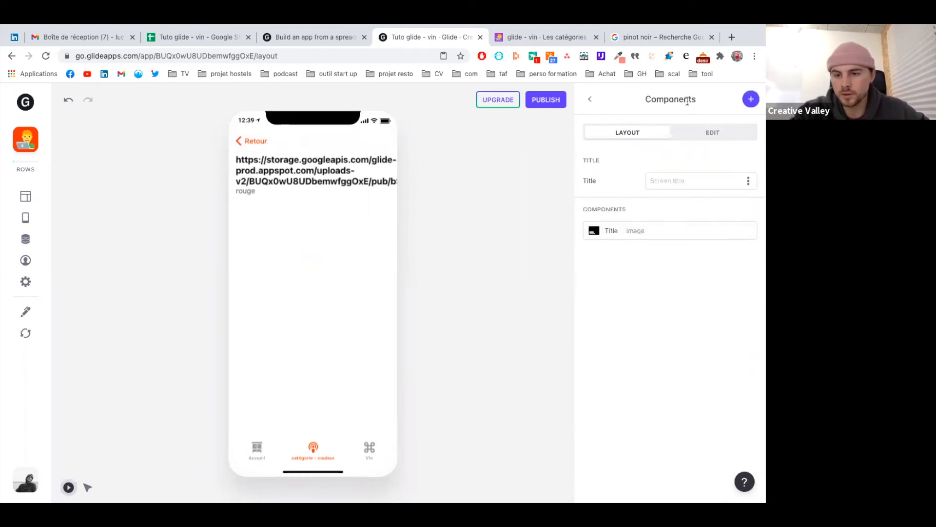
click(750, 99)
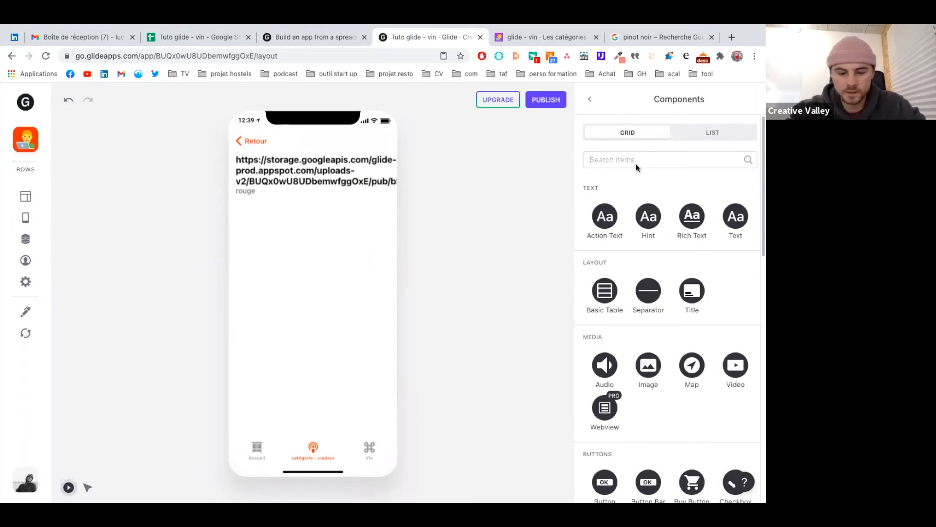
text(inli)
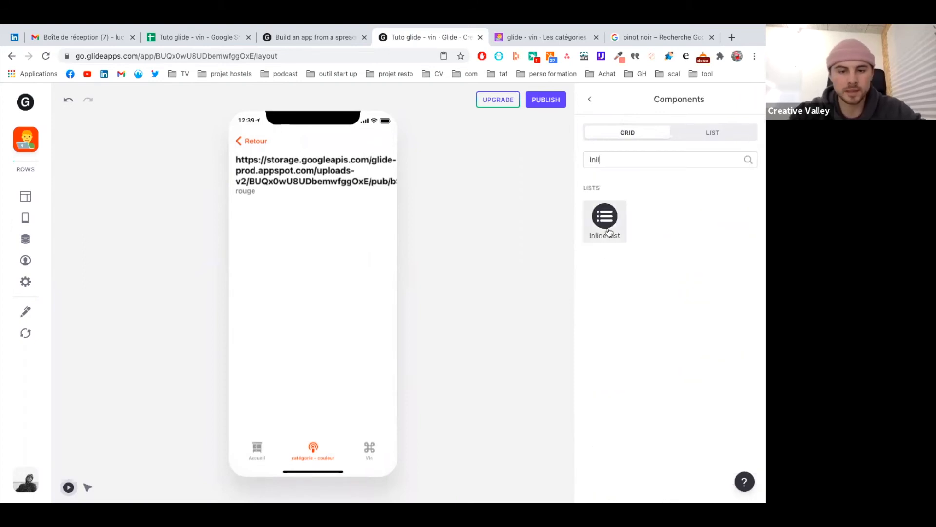
click(608, 231)
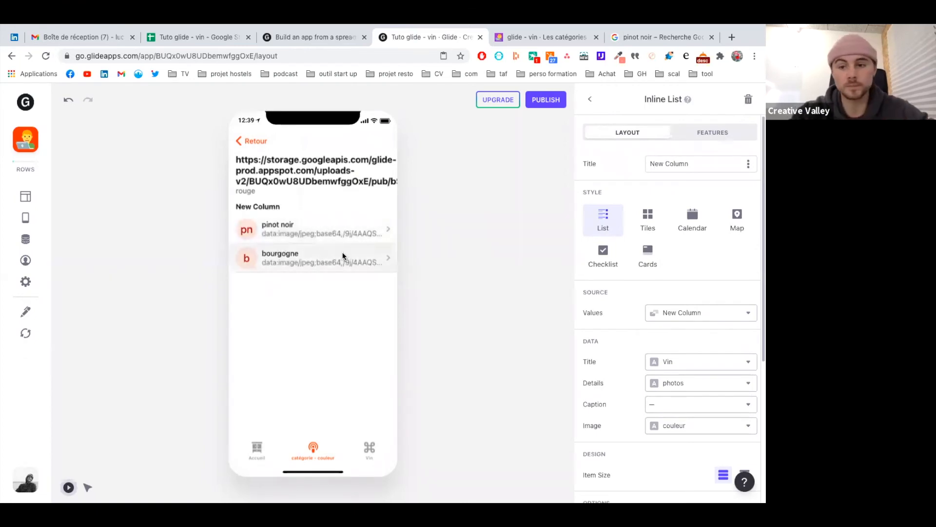
- Remove the Title component from the rouge category screen and set the screen title to "Vin rouge"
click(590, 99)
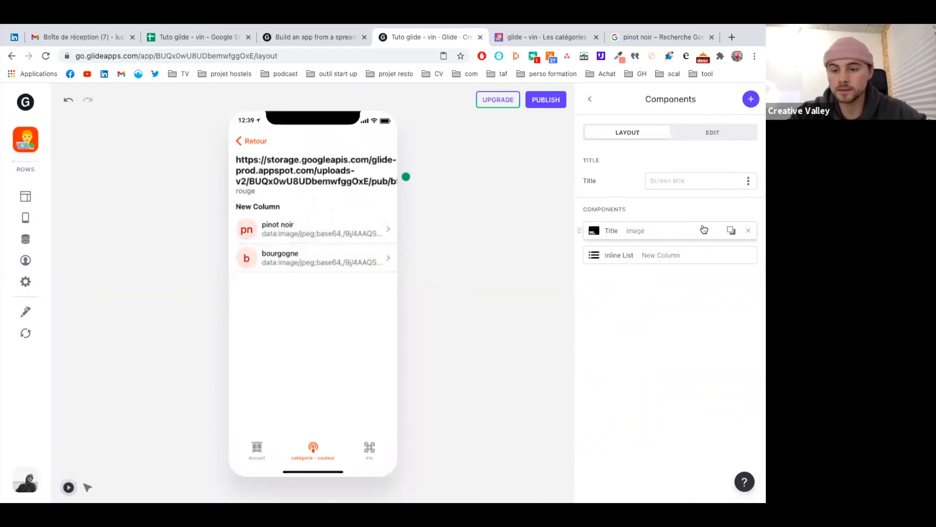
click(749, 232)
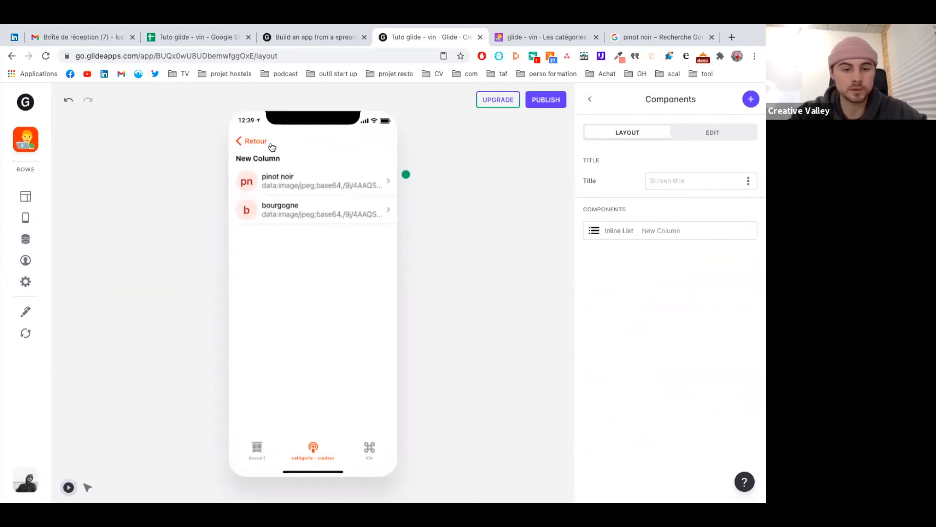
click(667, 180)
text(Tes vins)
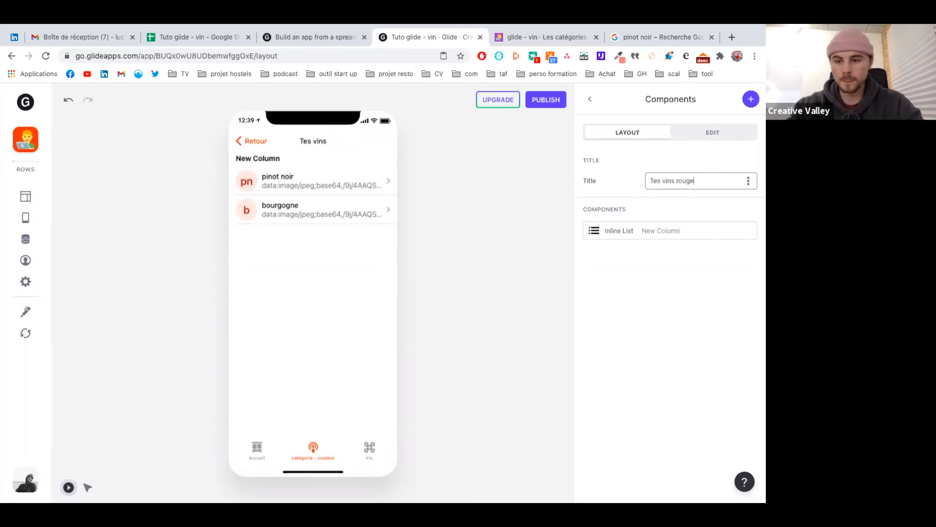
text( rouge)
key(BackSpace)
key(BackSpace)
key(BackSpace)
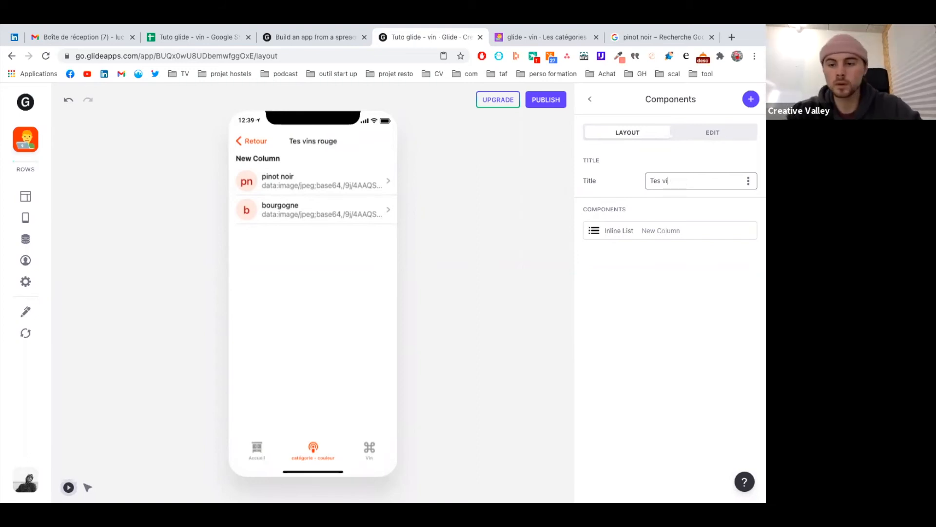
key(BackSpace)
text(Vin)
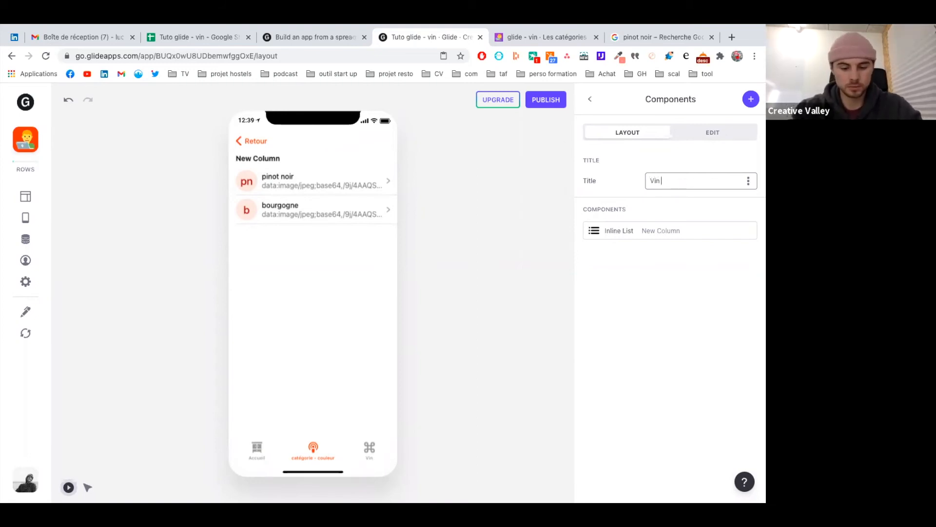
click(563, 253)
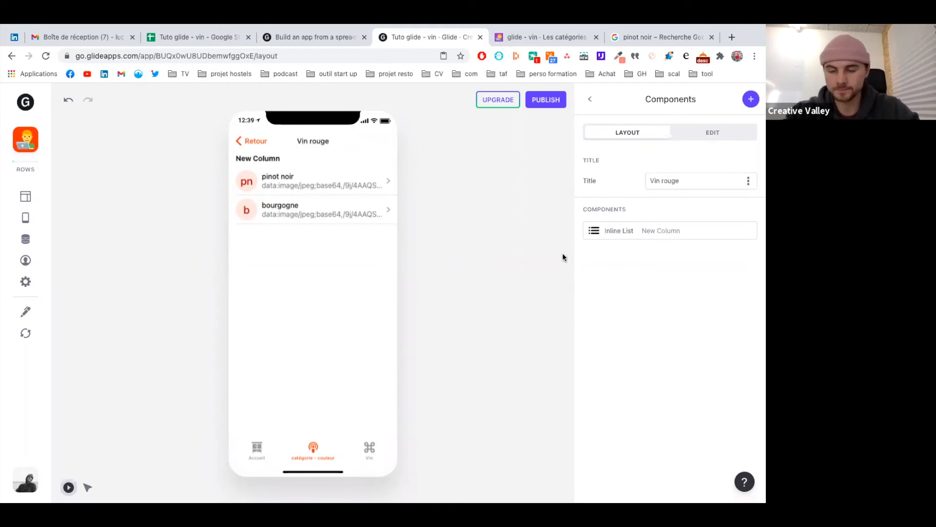
- Change the inline list of red wines to the Tiles style
click(645, 232)
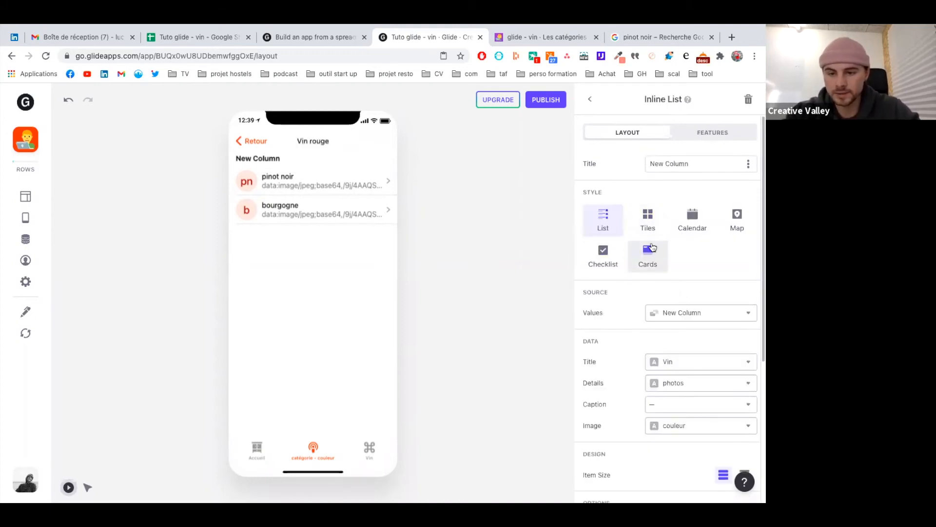
click(648, 220)
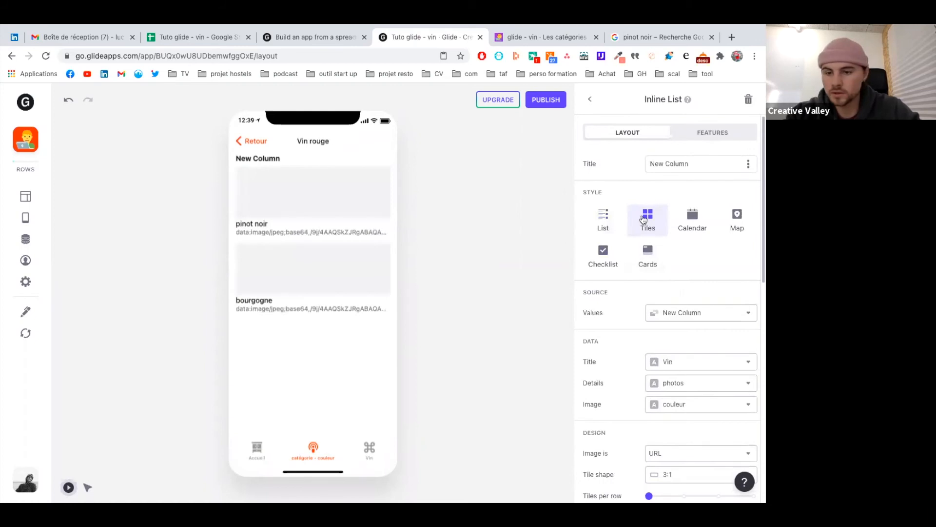
scroll(712, 242, down, 1)
scroll(682, 246, down, 2)
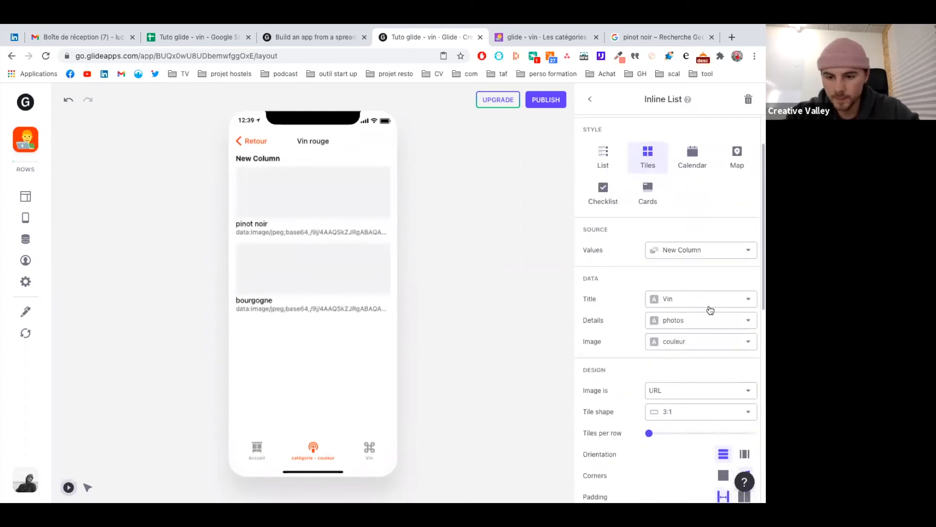
scroll(707, 307, down, 3)
click(696, 233)
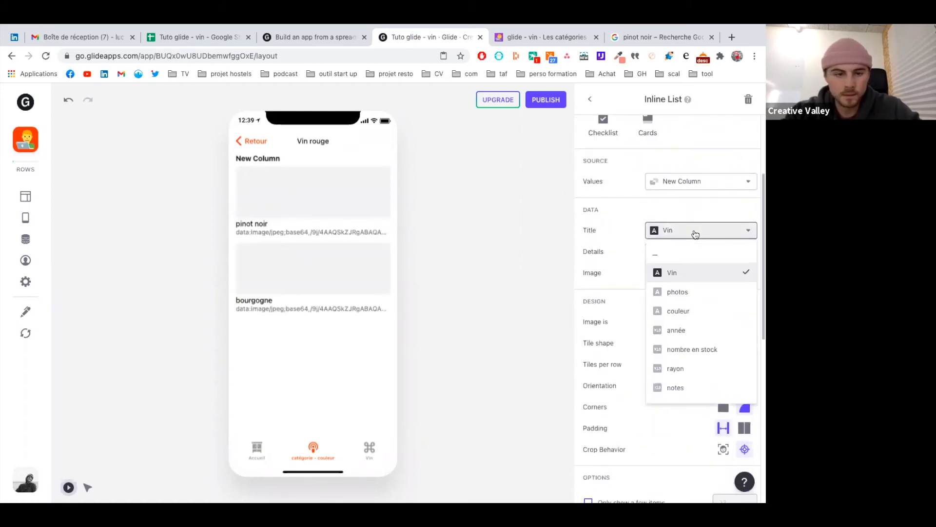
click(548, 232)
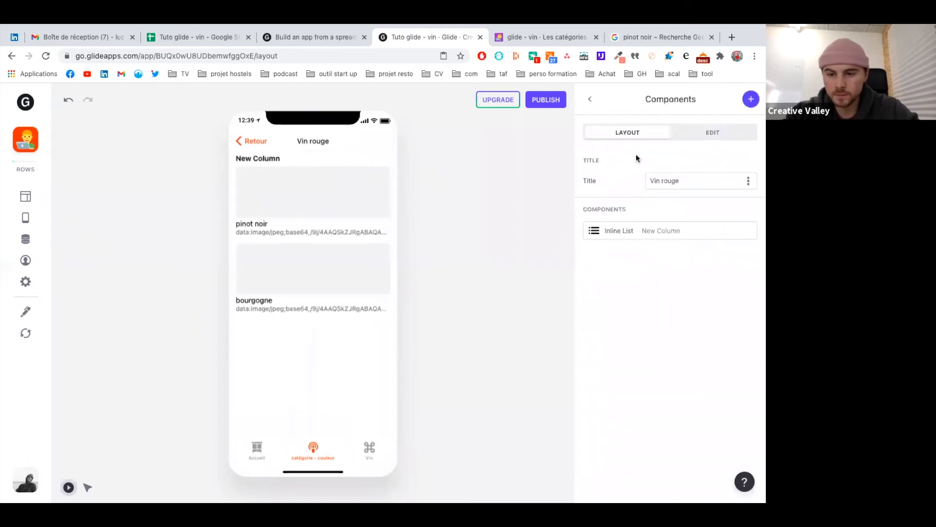
- Set the wine tiles' Details field to année and their Image field to photos
click(651, 235)
scroll(692, 331, down, 2)
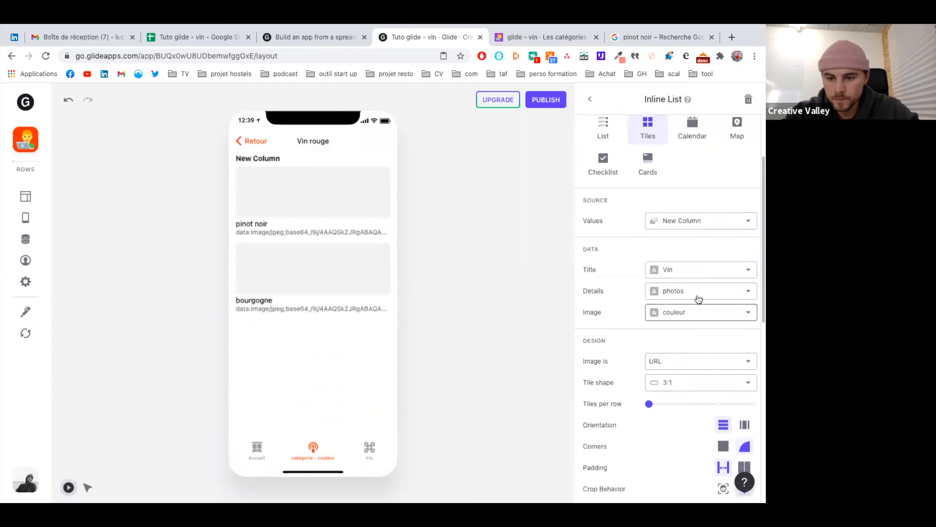
click(698, 293)
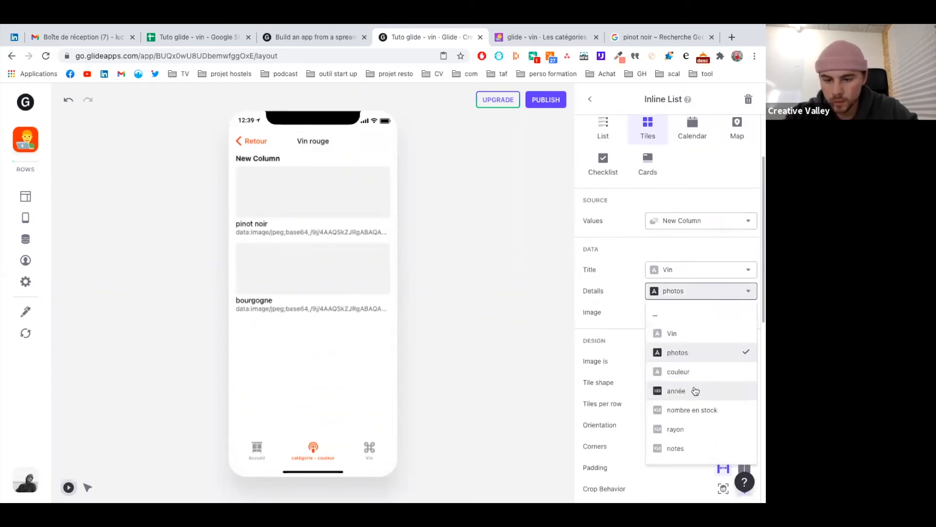
click(694, 391)
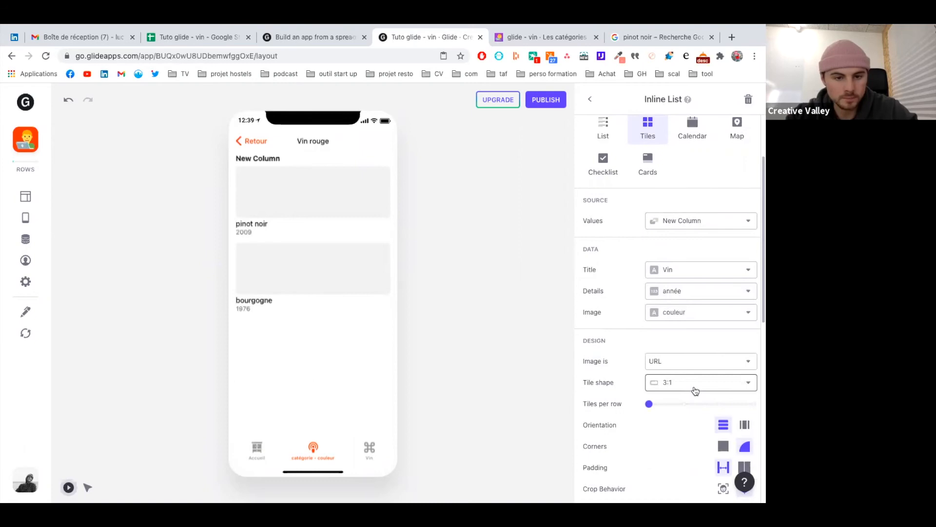
click(689, 315)
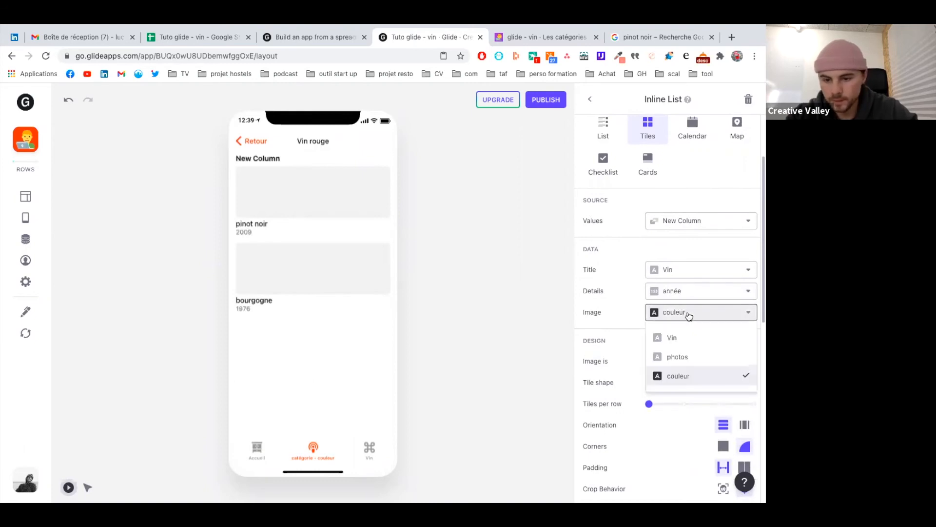
click(689, 361)
scroll(729, 334, down, 2)
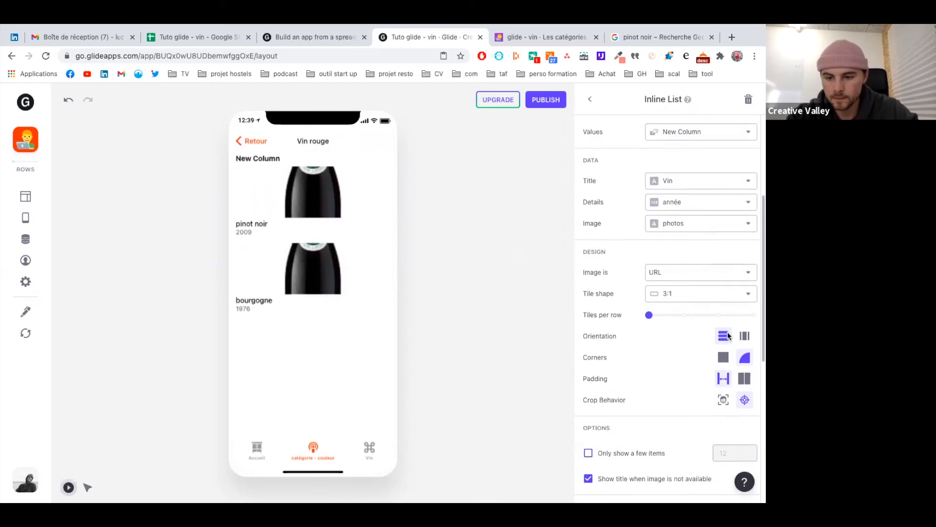
- Give the wine tiles square corners and review the list's remaining display options
click(723, 356)
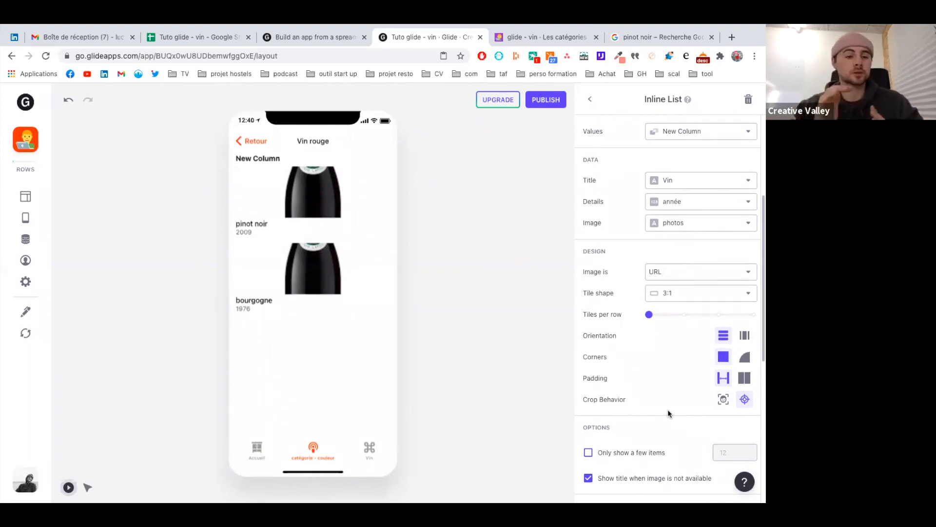
scroll(681, 282, down, 2)
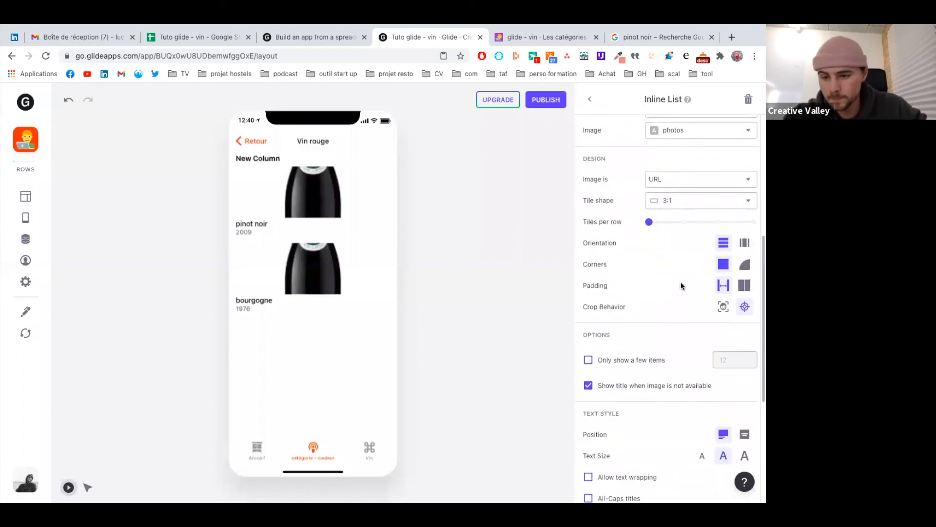
scroll(681, 283, down, 2)
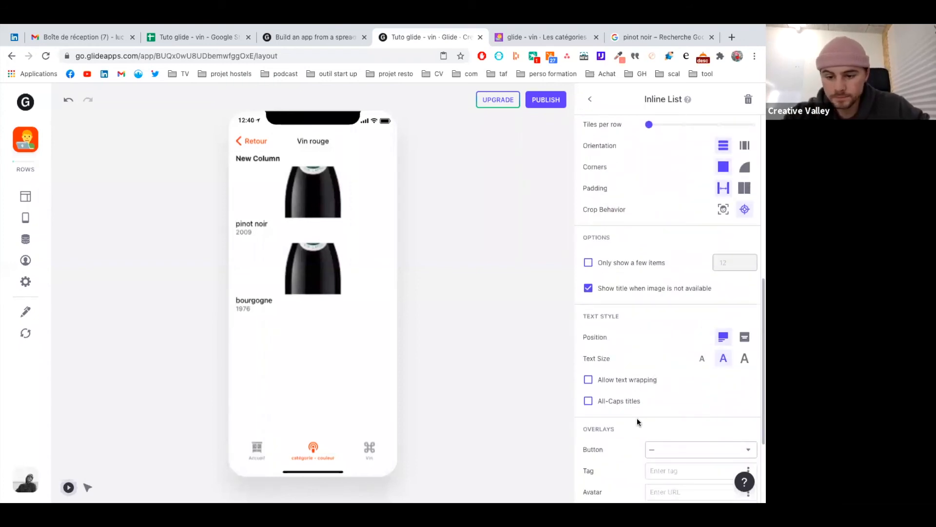
scroll(636, 417, down, 2)
scroll(637, 418, up, 5)
- On the bourgogne wine's detail screen, try photos as the source of the couleur Action Text, and replace it with an empty Custom text
click(320, 265)
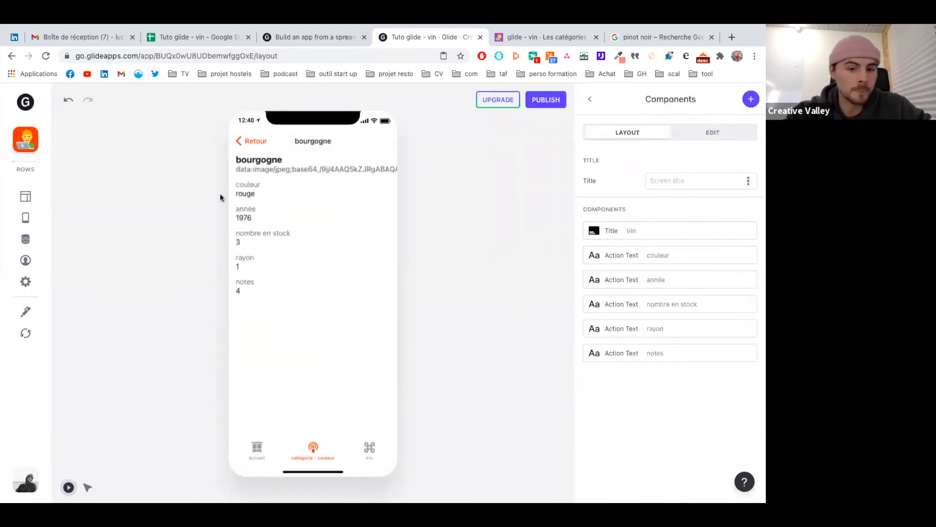
click(669, 253)
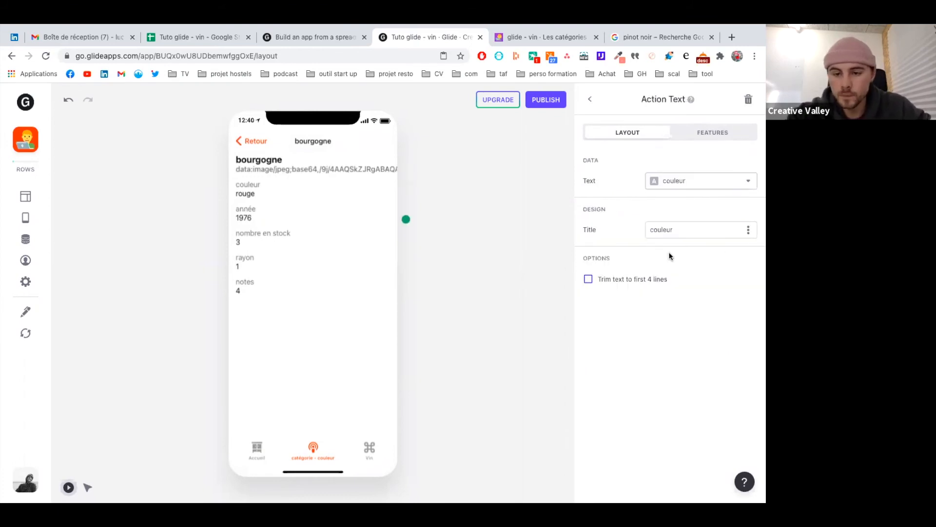
click(696, 181)
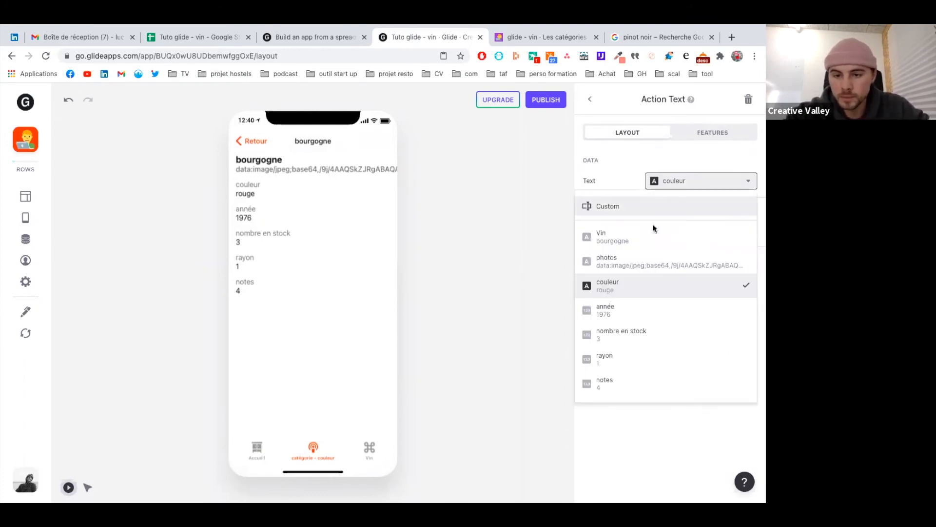
click(649, 264)
click(693, 191)
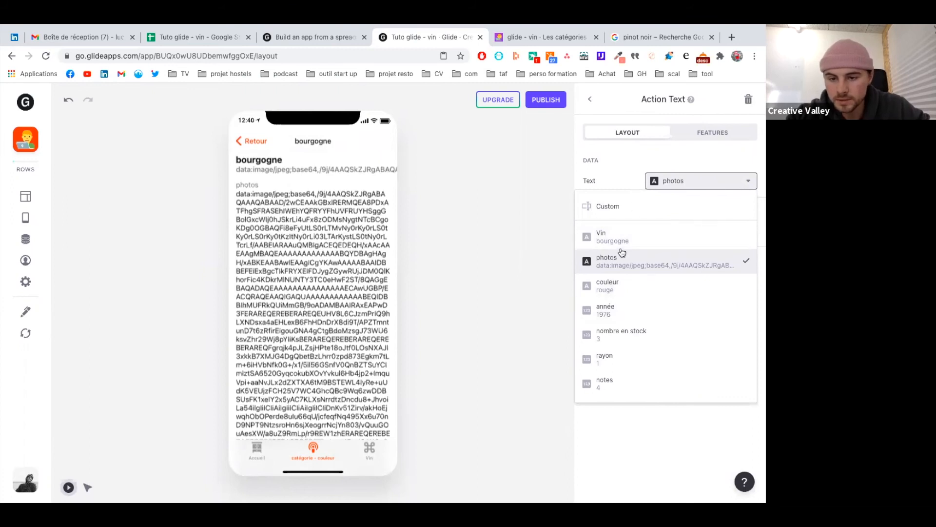
click(649, 206)
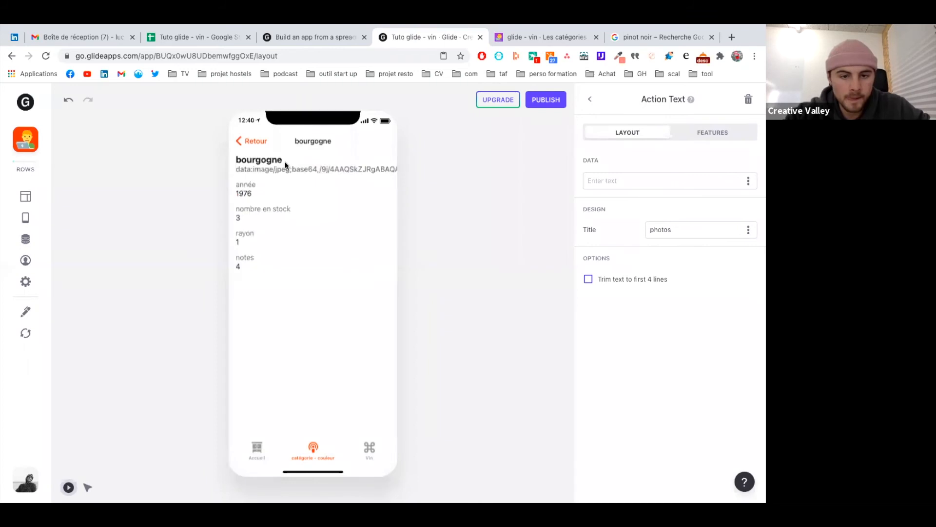
click(588, 100)
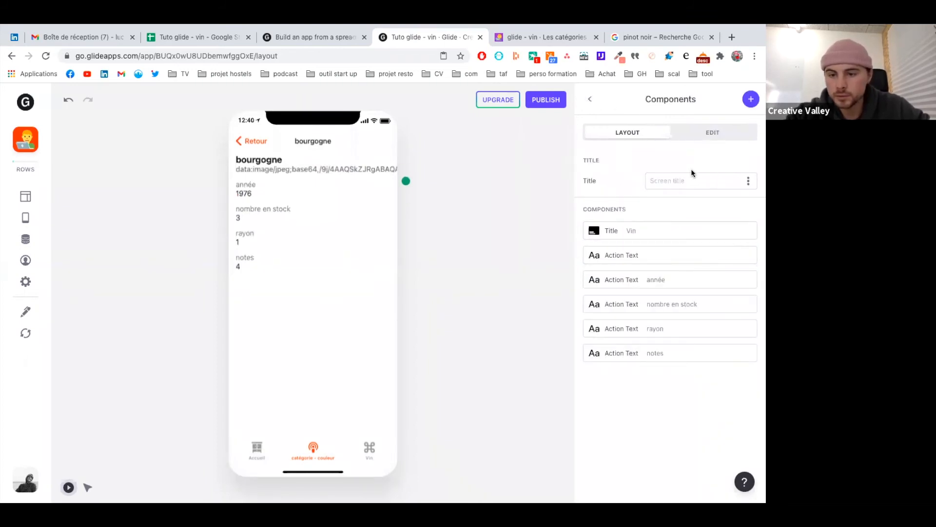
- Add an Image component to the bourgogne wine's detail screen, with photos as its source
click(751, 99)
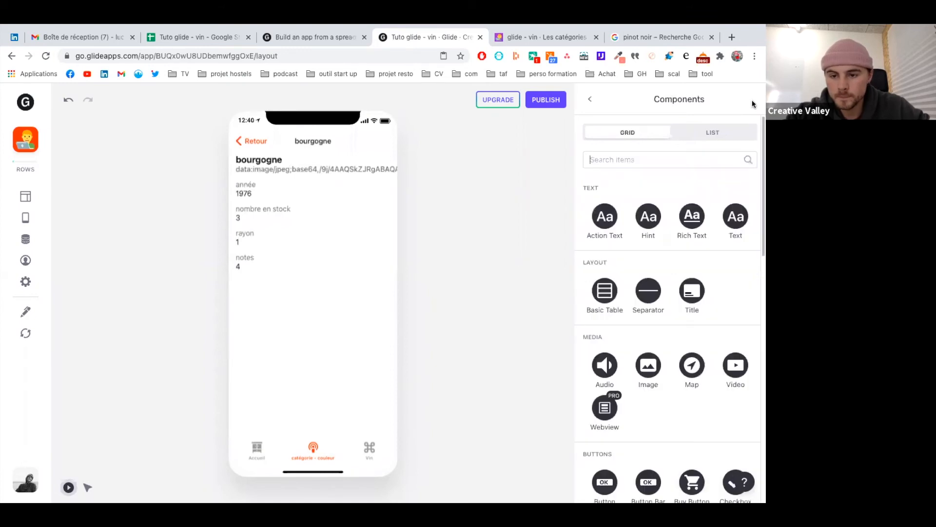
scroll(687, 307, down, 1)
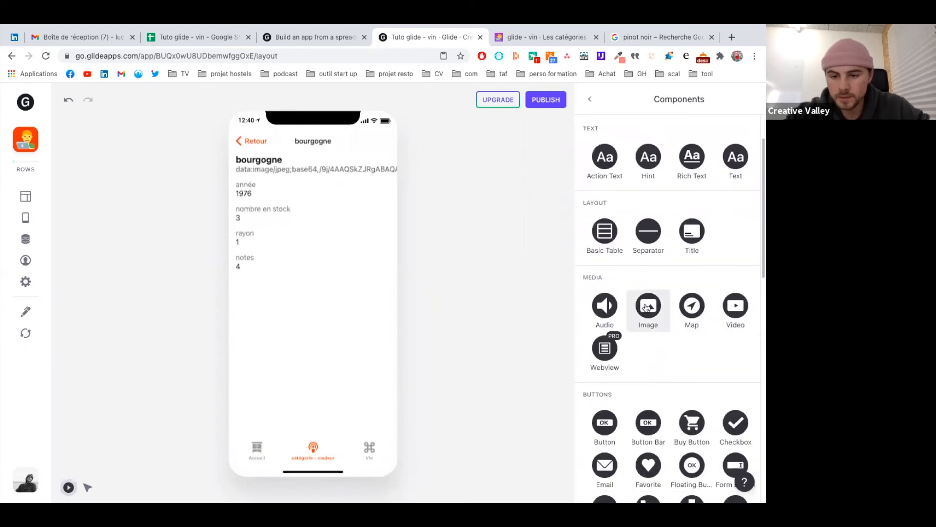
click(647, 307)
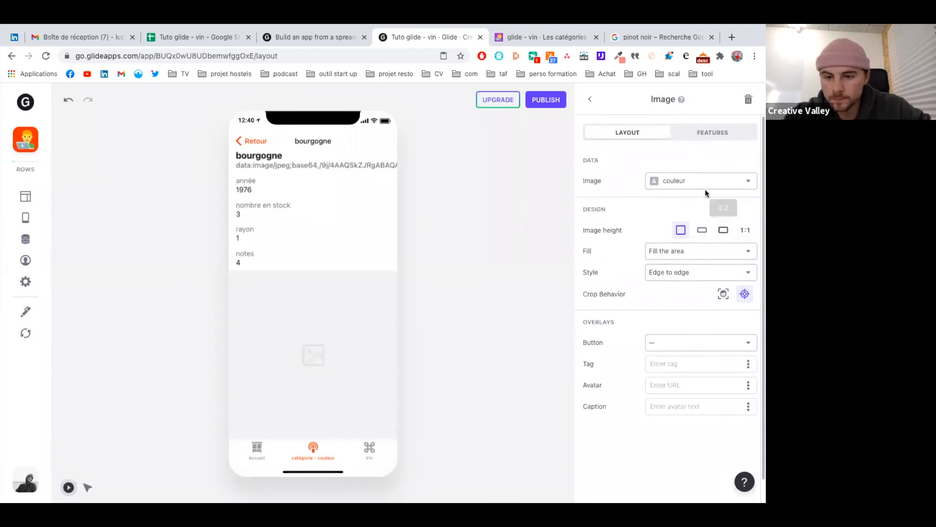
click(685, 179)
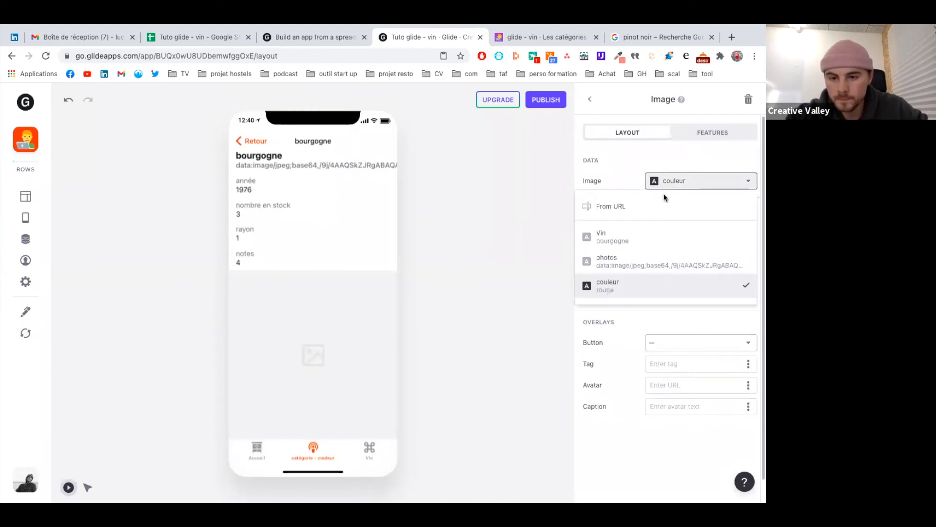
click(644, 262)
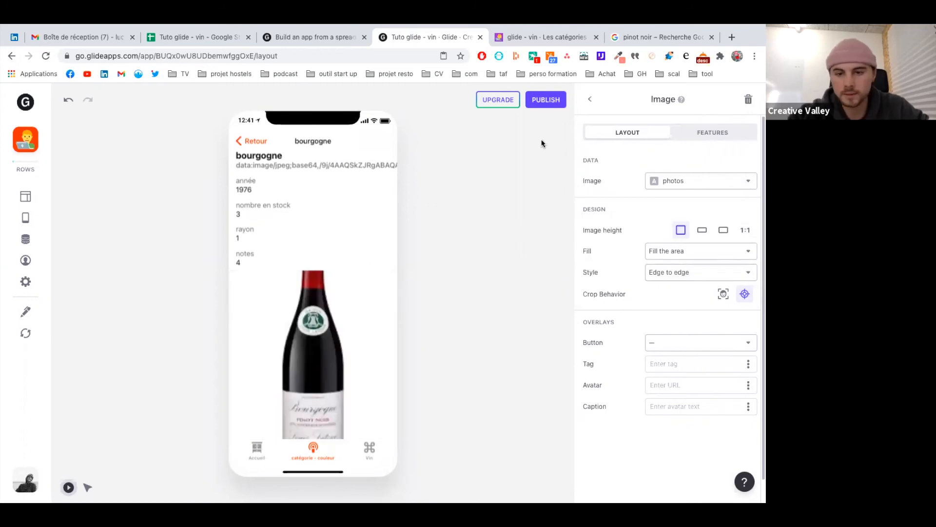
- Delete the empty Action Text and move the photos image directly below the Title component
click(588, 98)
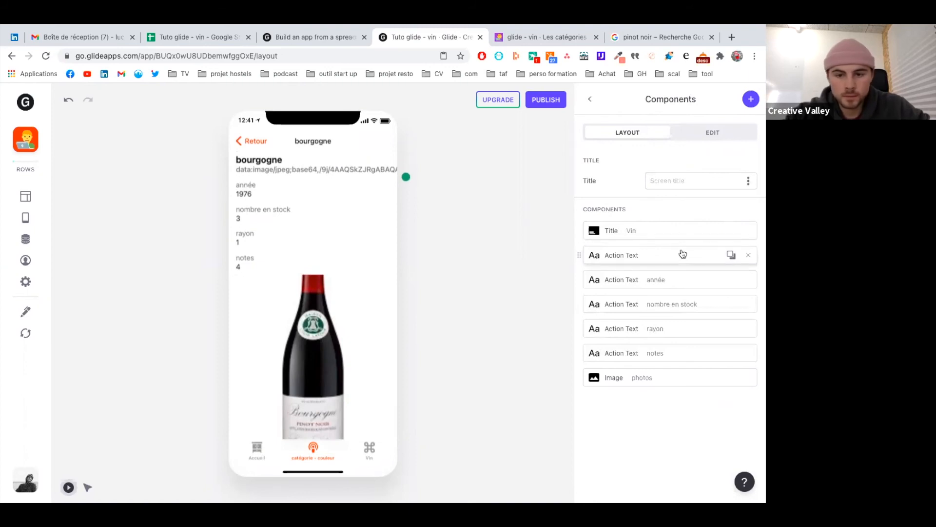
click(750, 256)
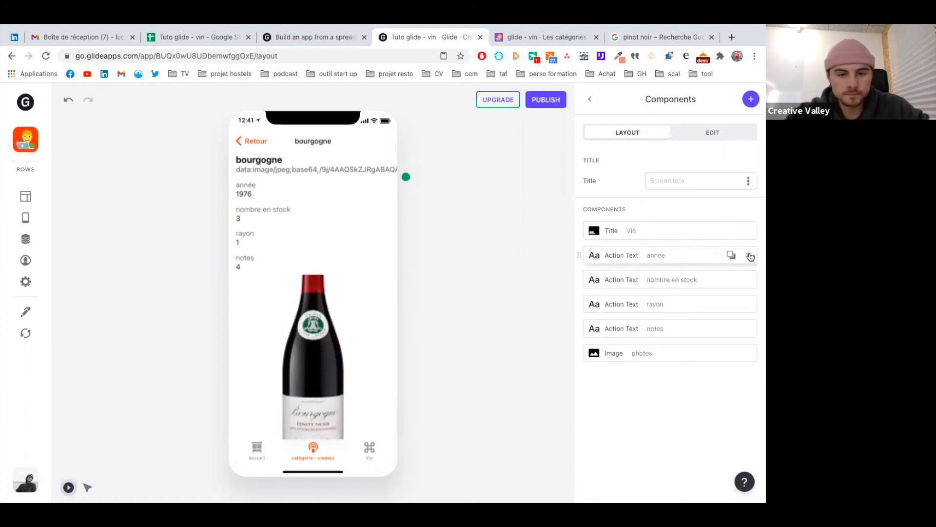
drag(639, 359, 631, 241)
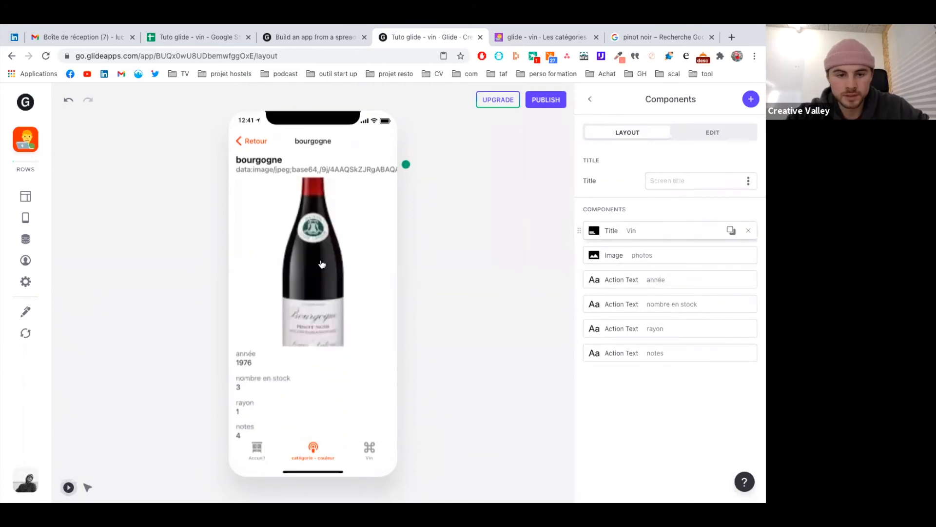
- Switch the Title component's Details and Title fields to Custom and leave both empty
click(678, 233)
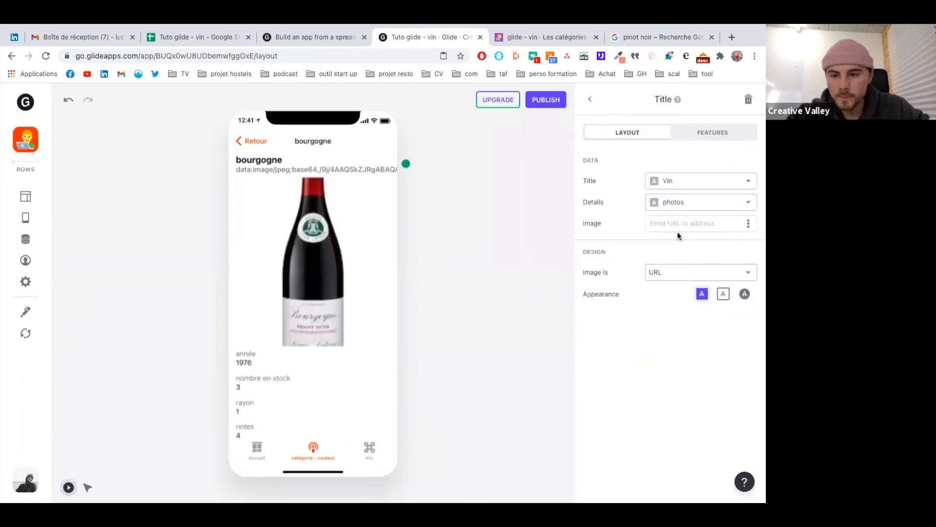
click(693, 206)
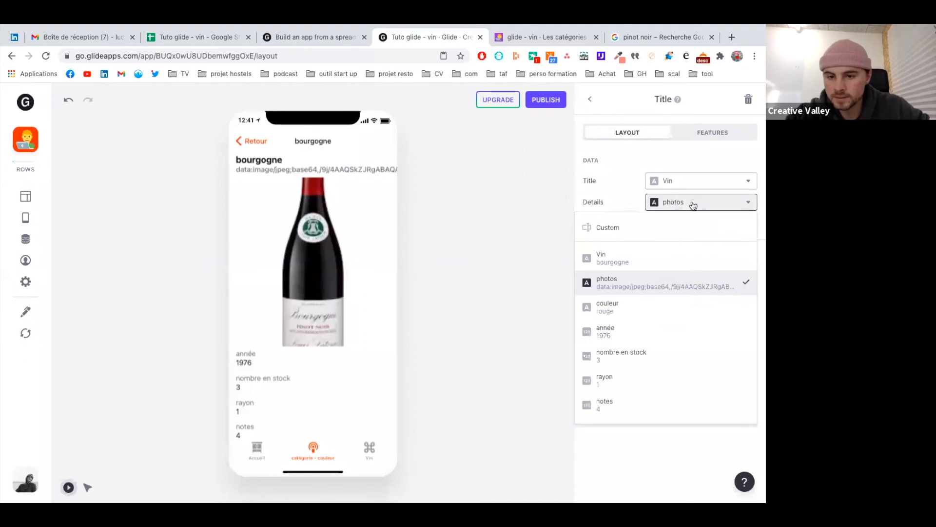
click(630, 234)
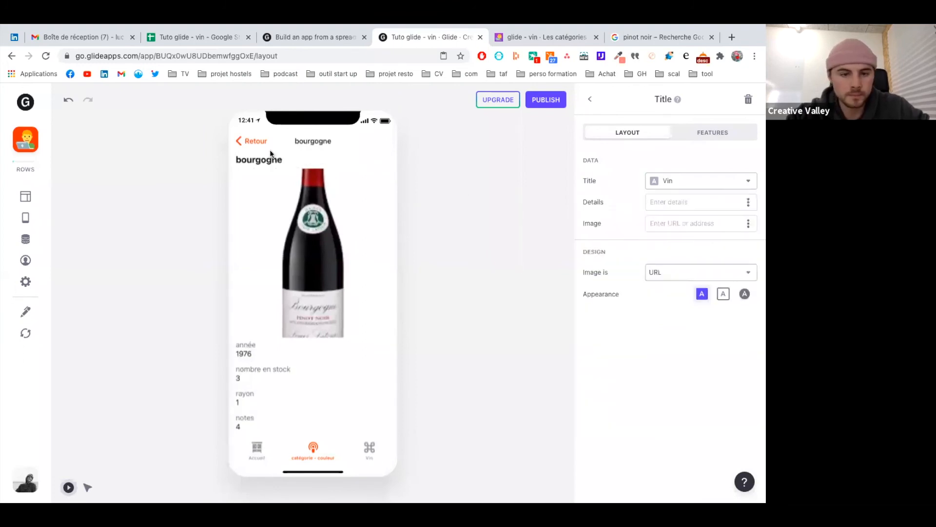
click(671, 184)
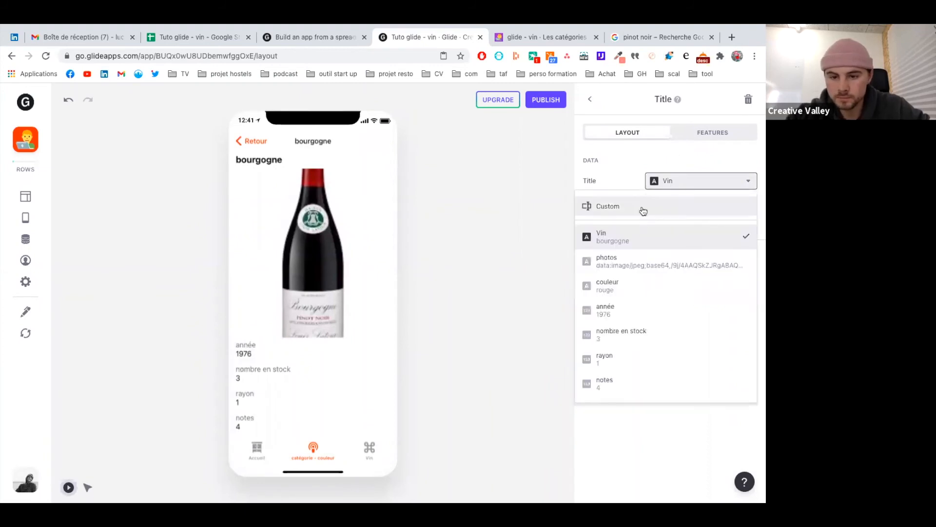
click(599, 205)
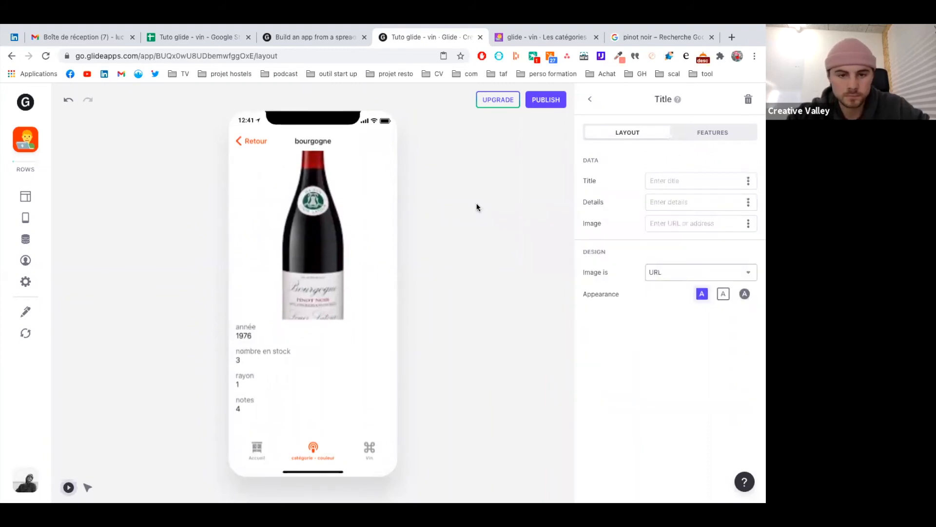
click(477, 207)
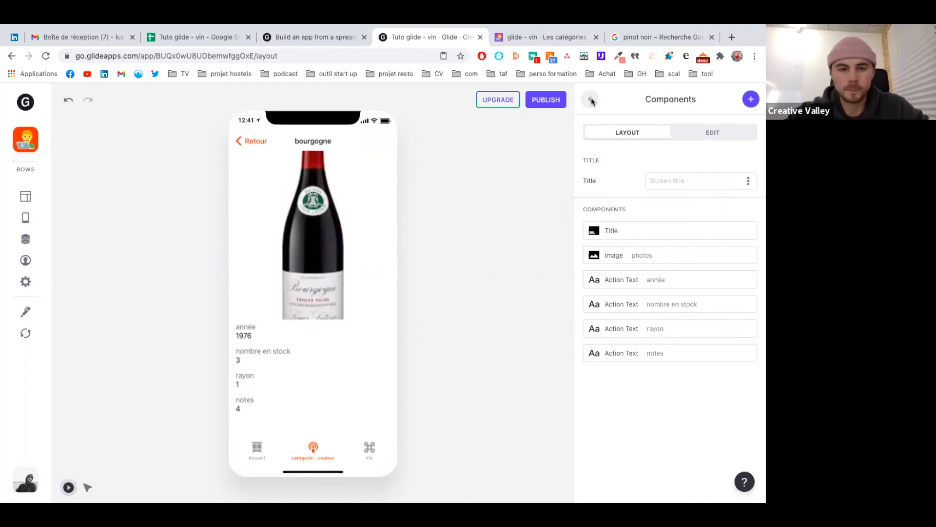
- Check the bourgogne and pinot noir detail screens in the preview and return to the colour categories
click(240, 141)
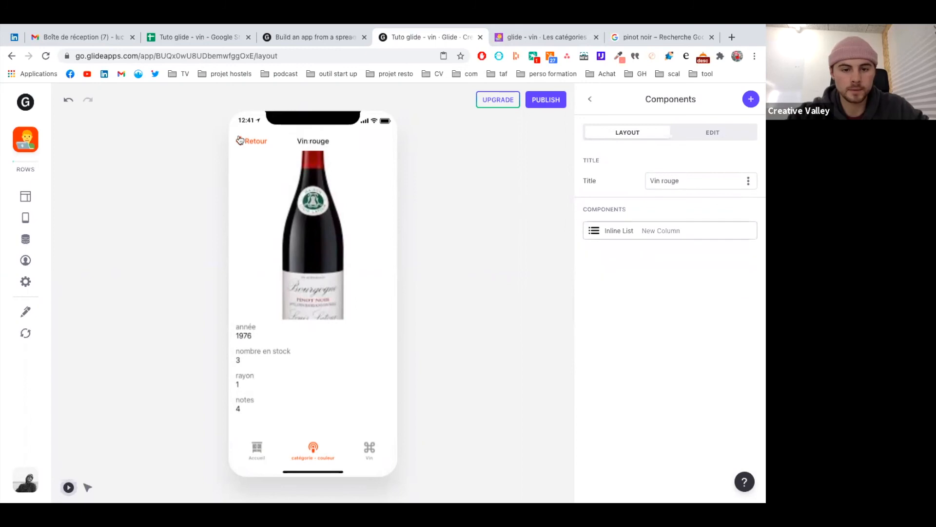
click(314, 284)
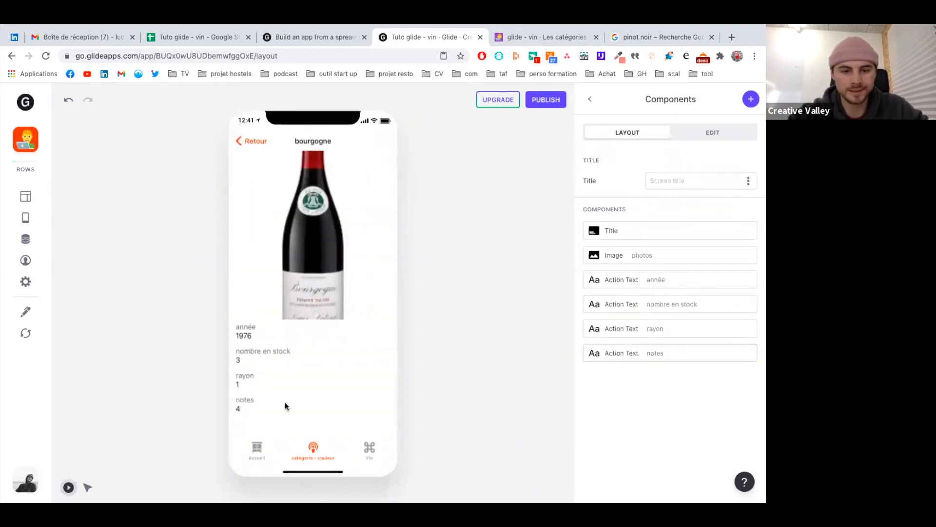
click(243, 142)
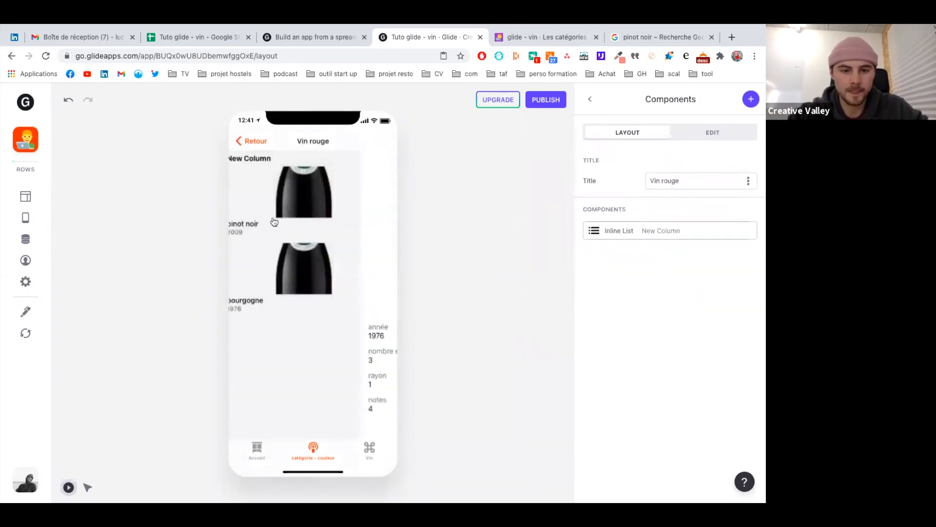
click(303, 210)
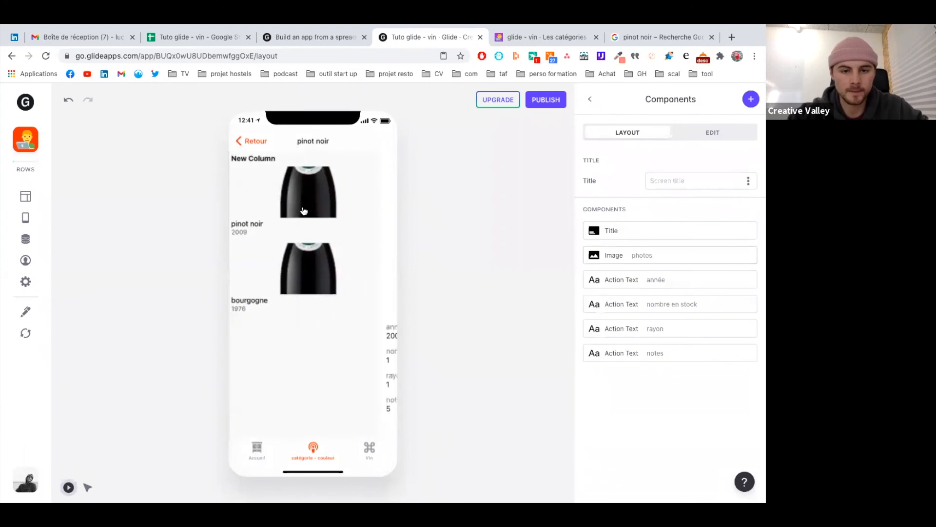
click(242, 143)
click(290, 283)
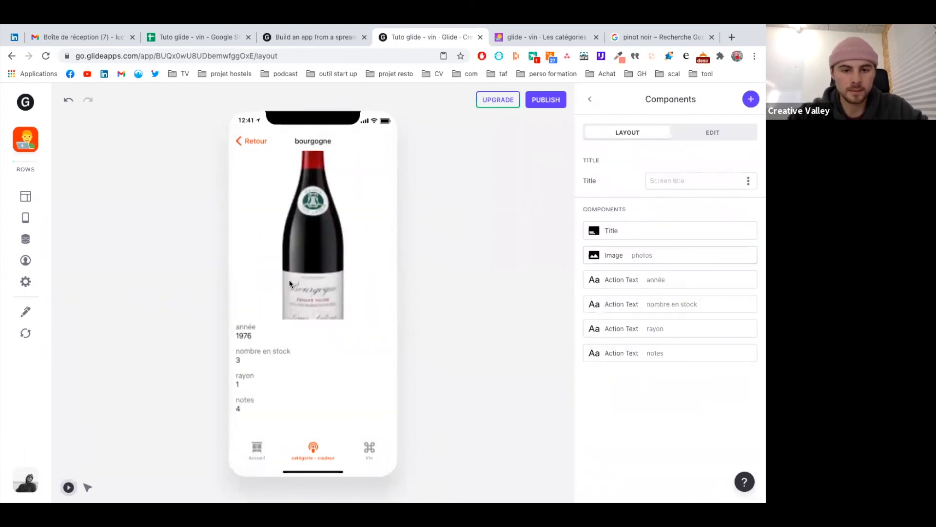
click(239, 142)
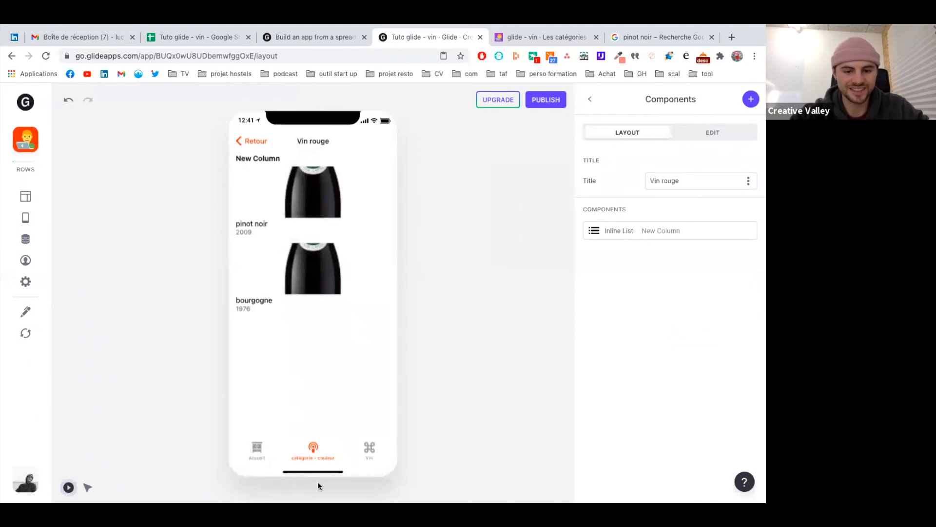
click(239, 142)
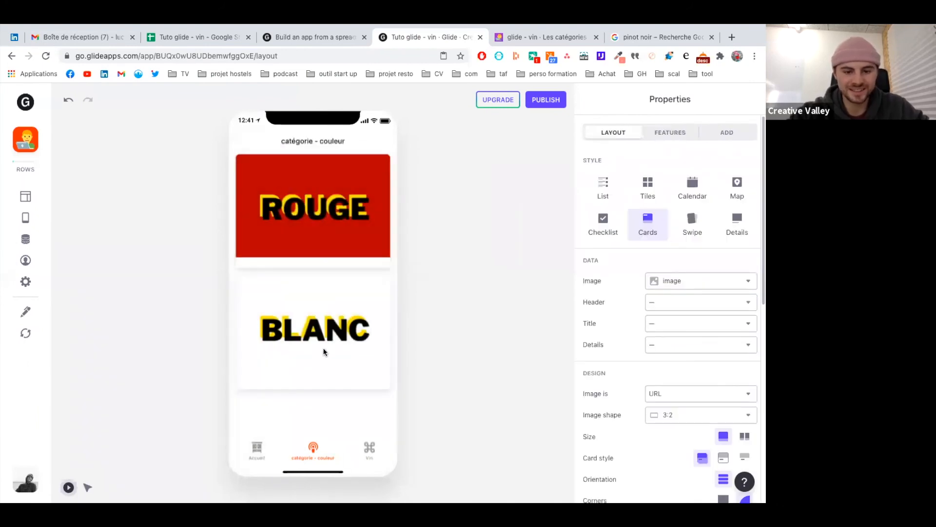
- Open the blanc category and review its inline list's data, design and display options
click(318, 348)
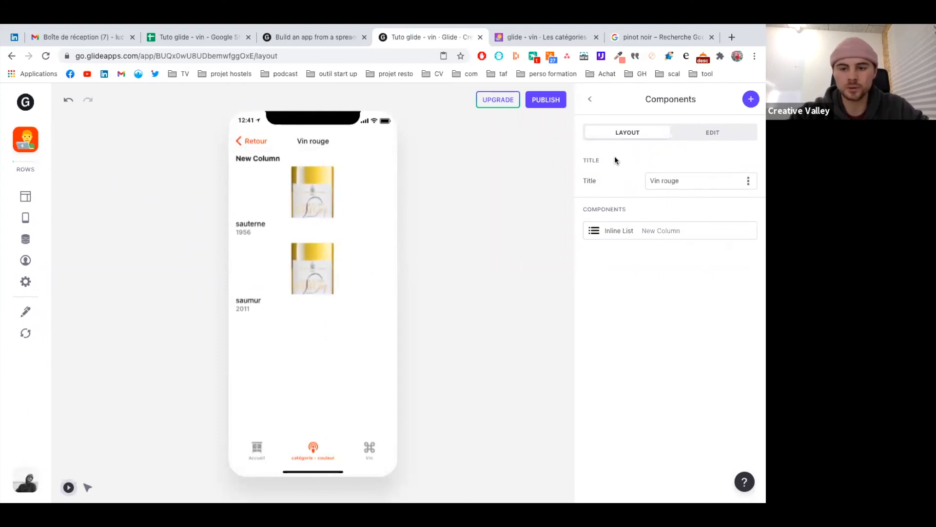
click(629, 229)
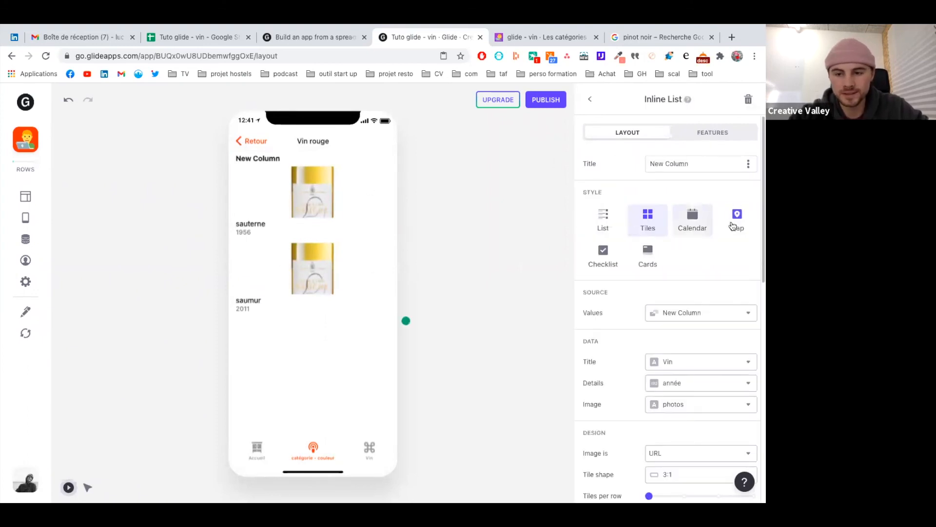
scroll(710, 295, down, 5)
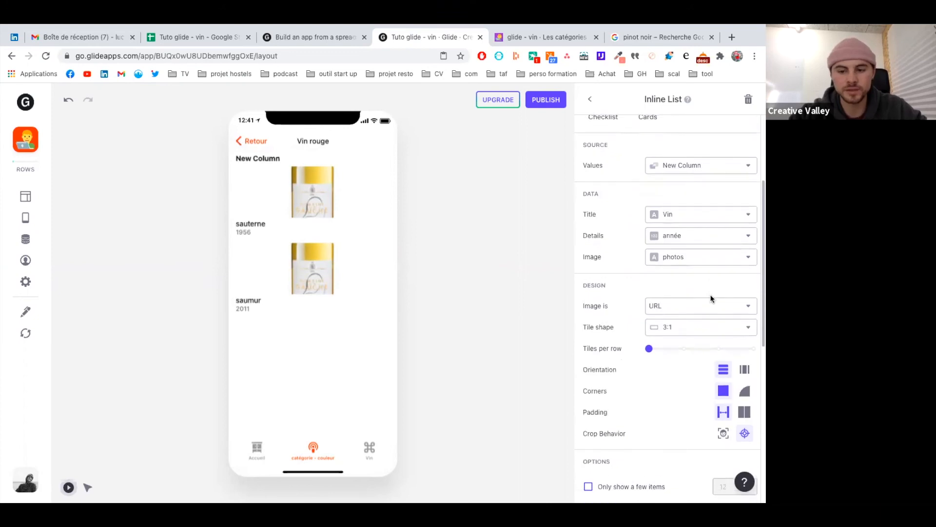
scroll(711, 299, down, 1)
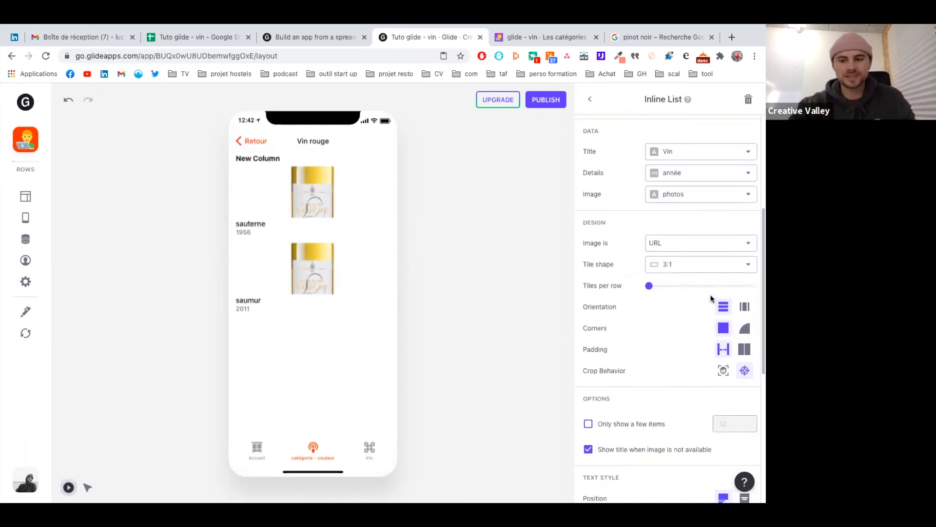
click(592, 100)
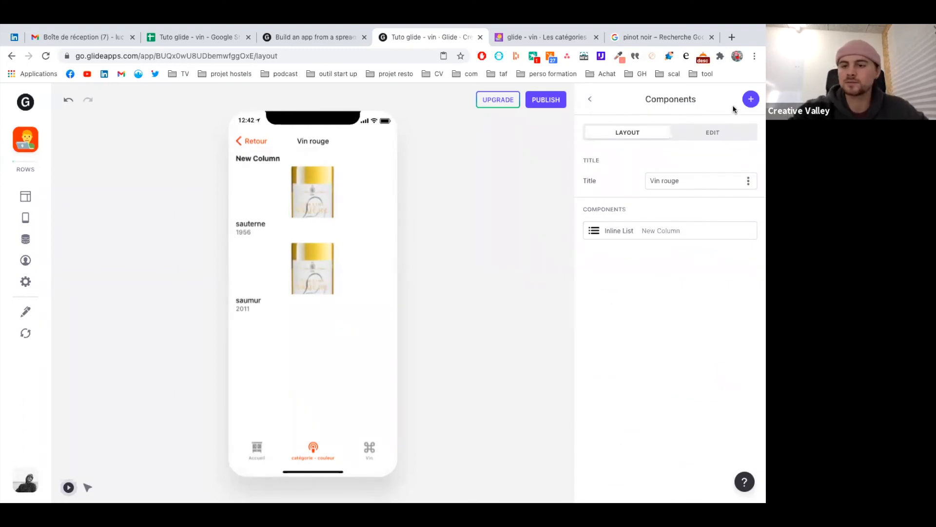
- Add a Separator below the inline list of wines, keeping default spacing and the line divider
click(752, 99)
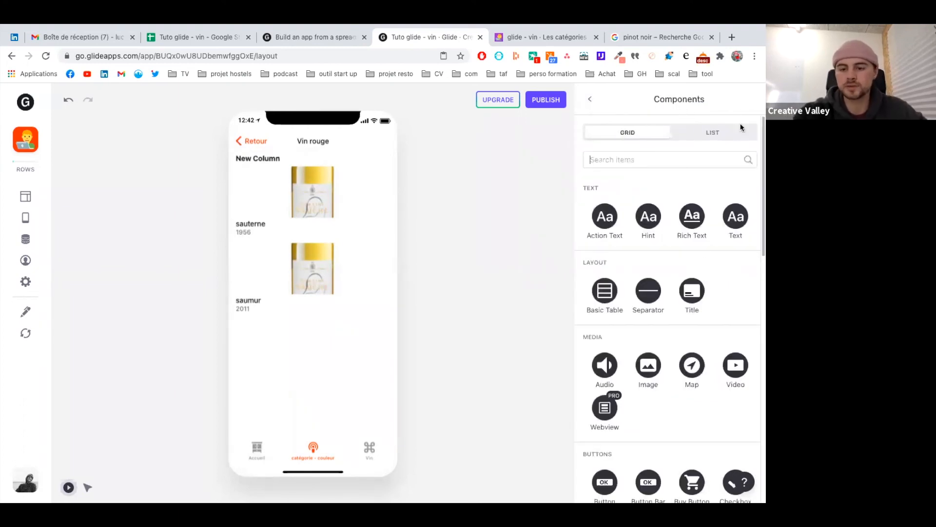
click(648, 294)
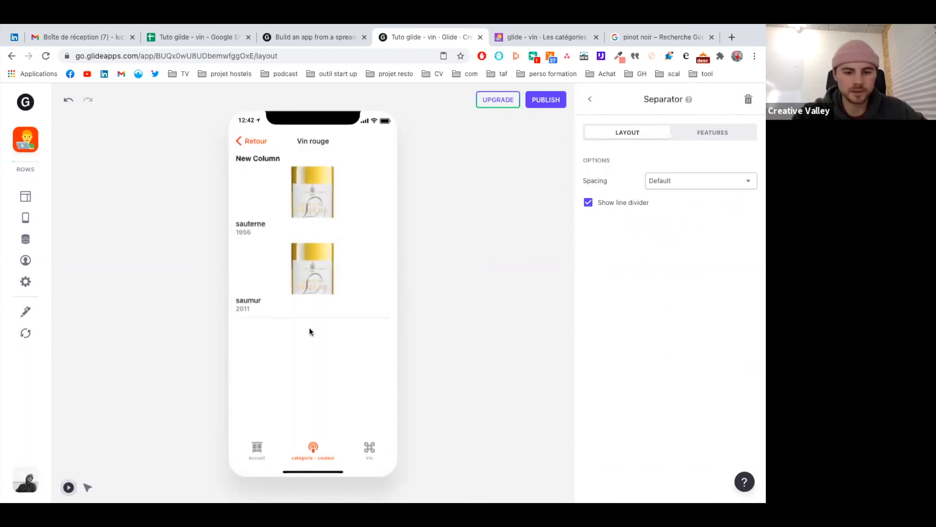
click(590, 99)
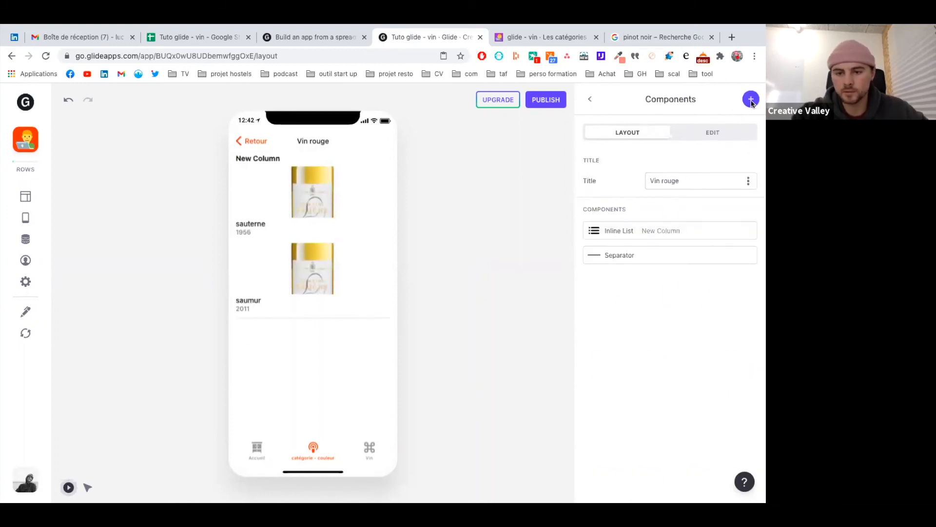
- Add an Action Text component below the separator and switch its Text source to Custom
click(752, 100)
click(602, 228)
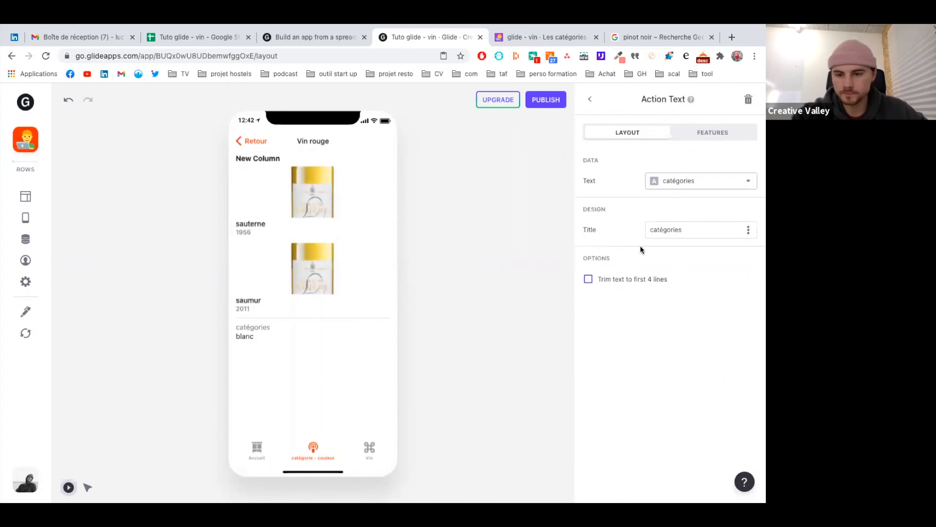
click(702, 181)
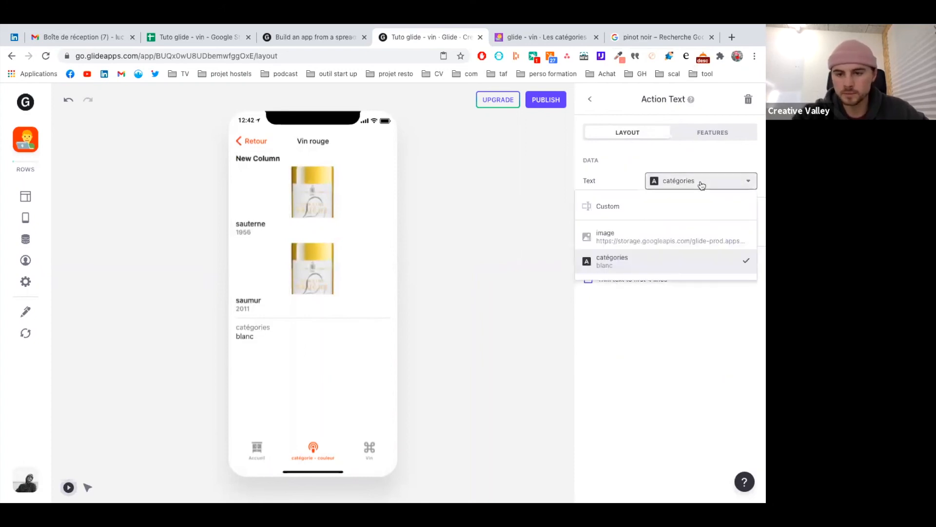
click(645, 208)
click(671, 177)
text(iuhfjhdbfheéo)
key(BackSpace)
key(BackSpace)
key(BackSpace)
key(BackSpace)
key(BackSpace)
key(BackSpace)
key(BackSpace)
key(BackSpace)
key(BackSpace)
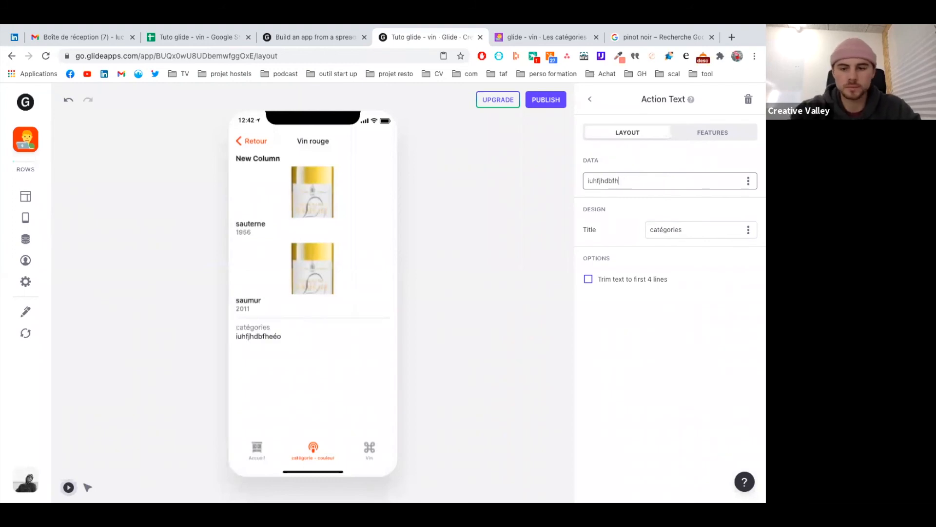
key(BackSpace)
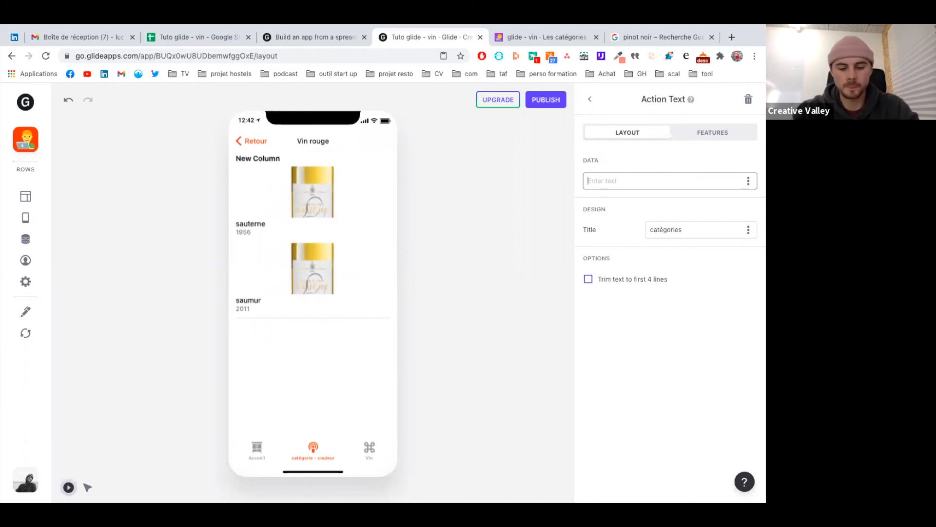
- Set the Action Text content to "Bonne dégustation", clear its title, and return to the screen's component list
text(Bo)
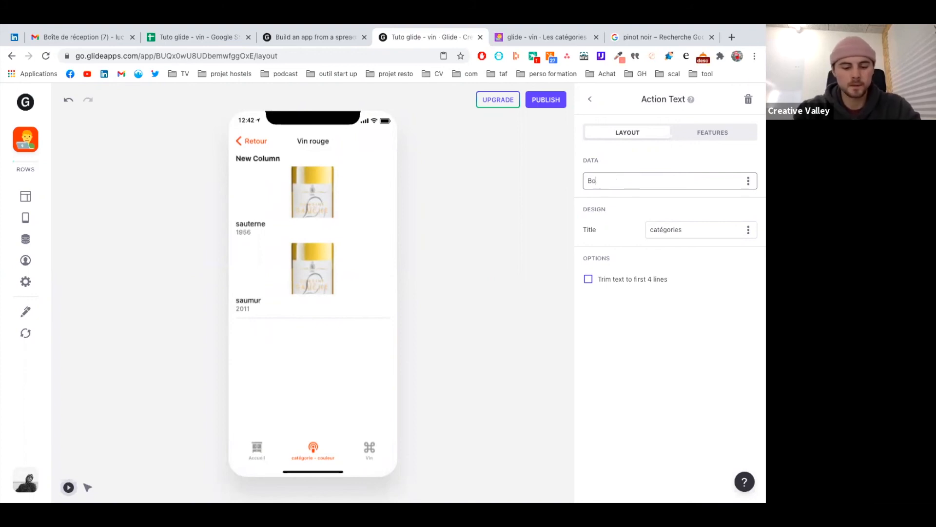
text(nne dégustatio)
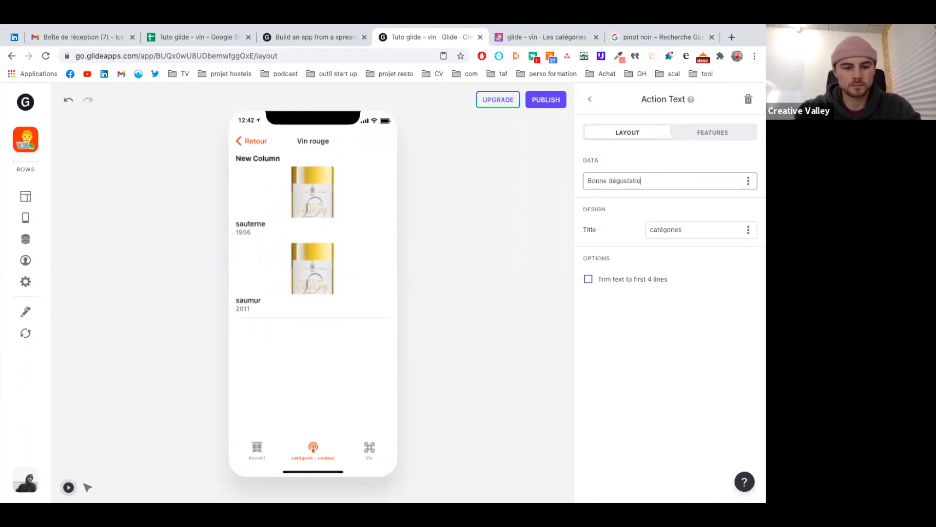
click(686, 230)
key(BackSpace)
key(BackSpace)
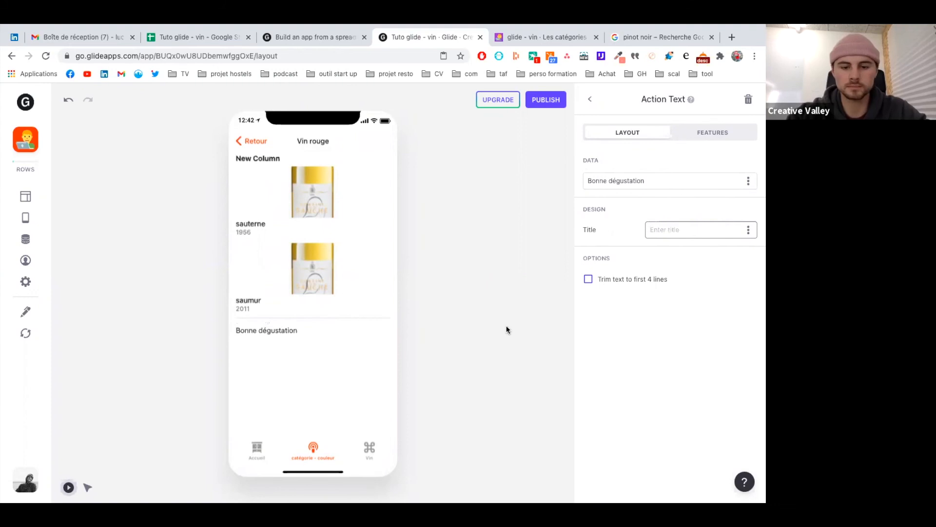
click(507, 330)
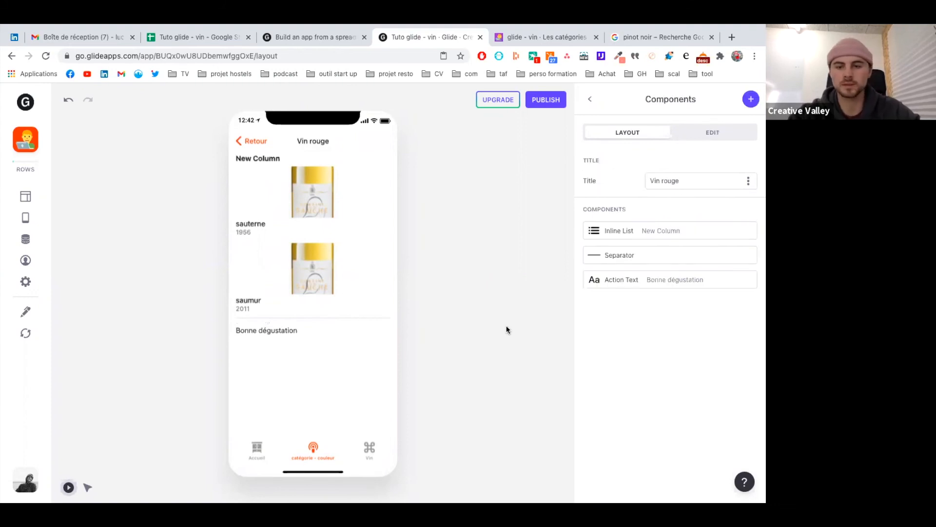
- Configure the Vin screen's list to show couleur as the details and photos as the image
click(257, 444)
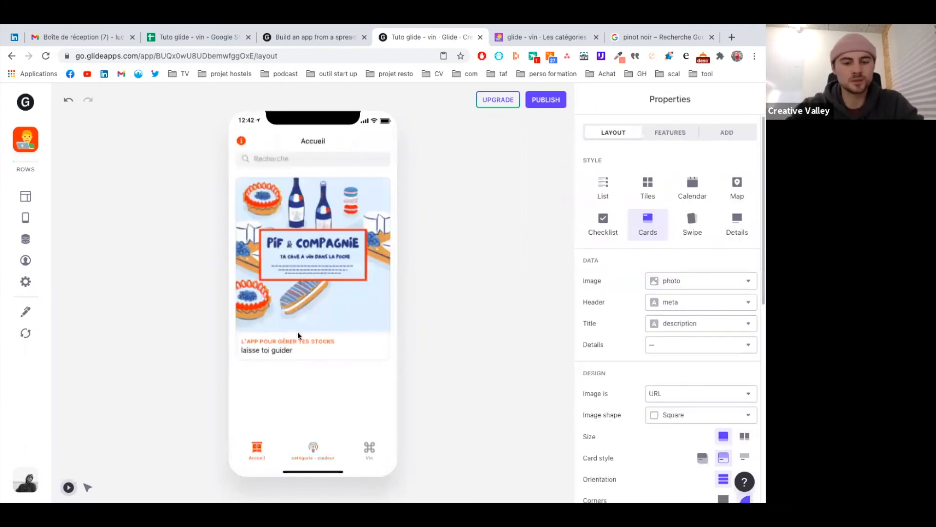
click(315, 448)
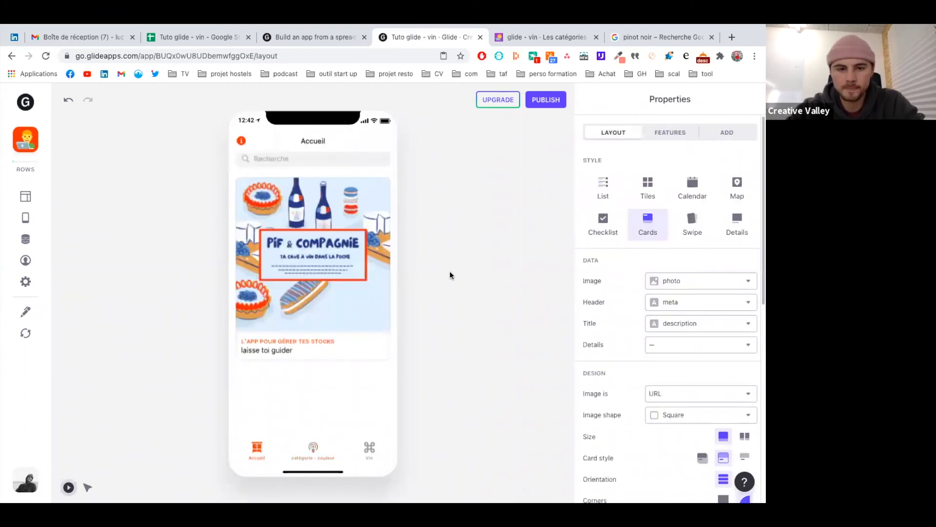
click(374, 453)
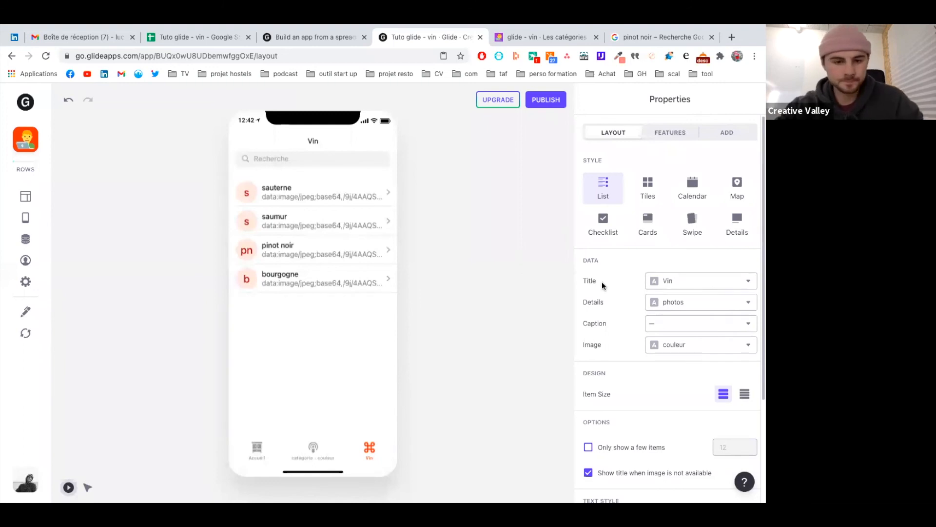
scroll(601, 282, down, 2)
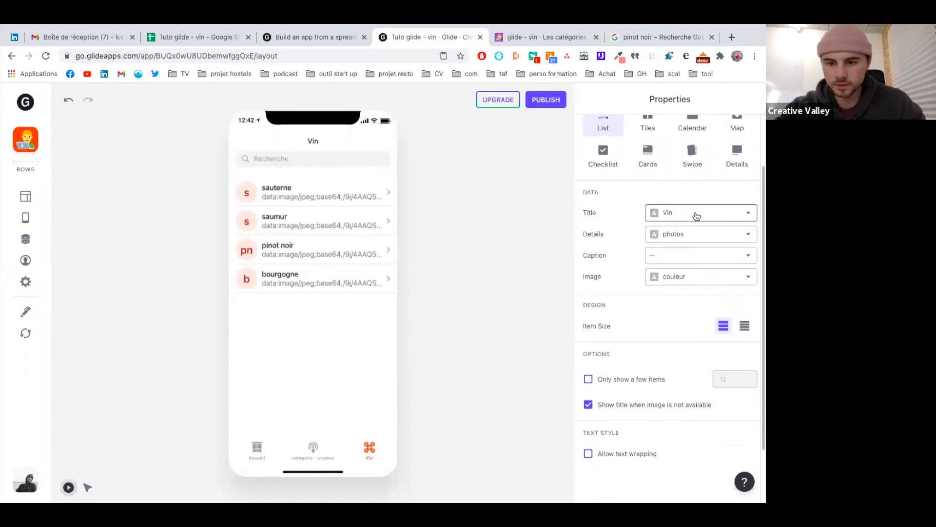
click(705, 237)
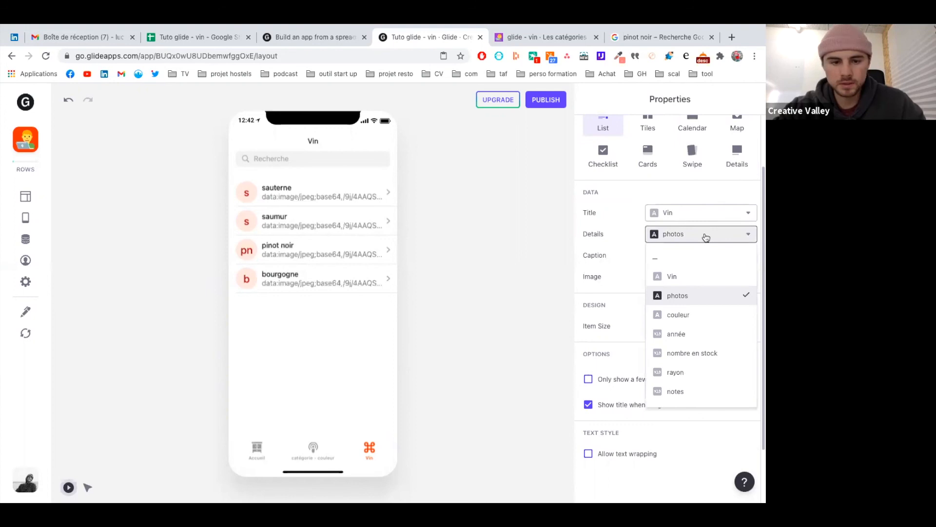
click(678, 315)
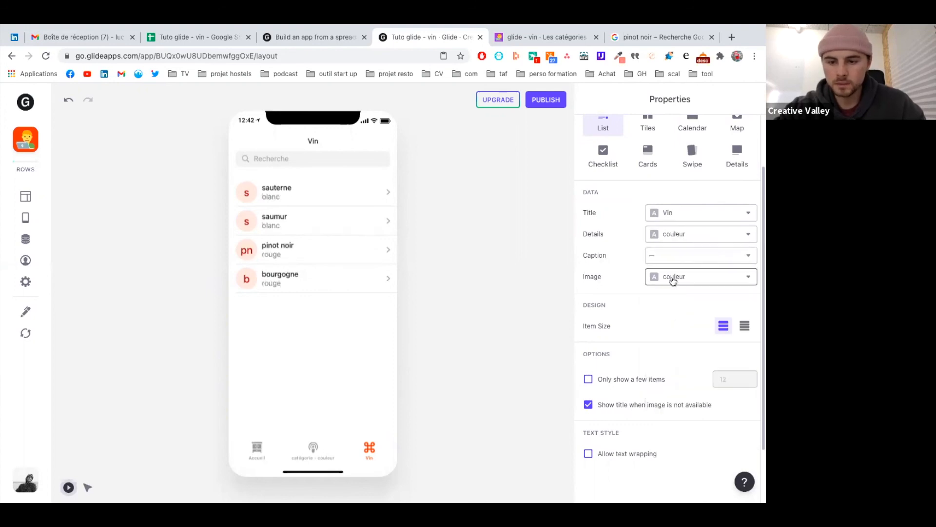
click(672, 277)
click(678, 337)
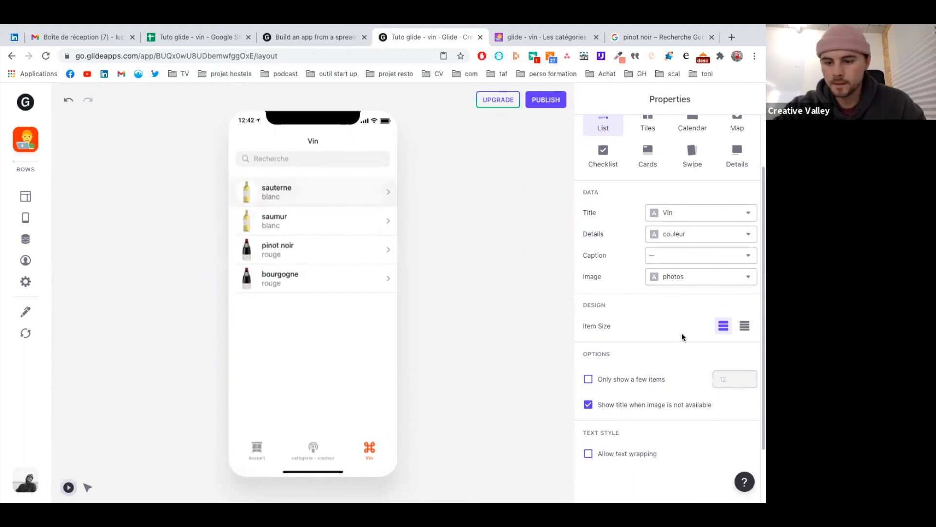
scroll(682, 336, down, 1)
scroll(682, 335, up, 4)
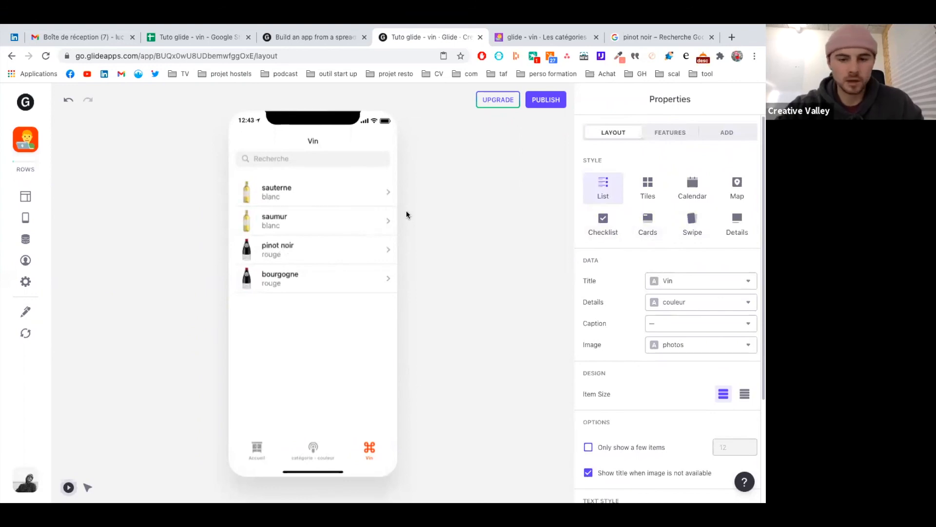
- Check the sauterne detail screen in the preview and browse the Vin, catégorie - couleur and Accueil screens
click(367, 193)
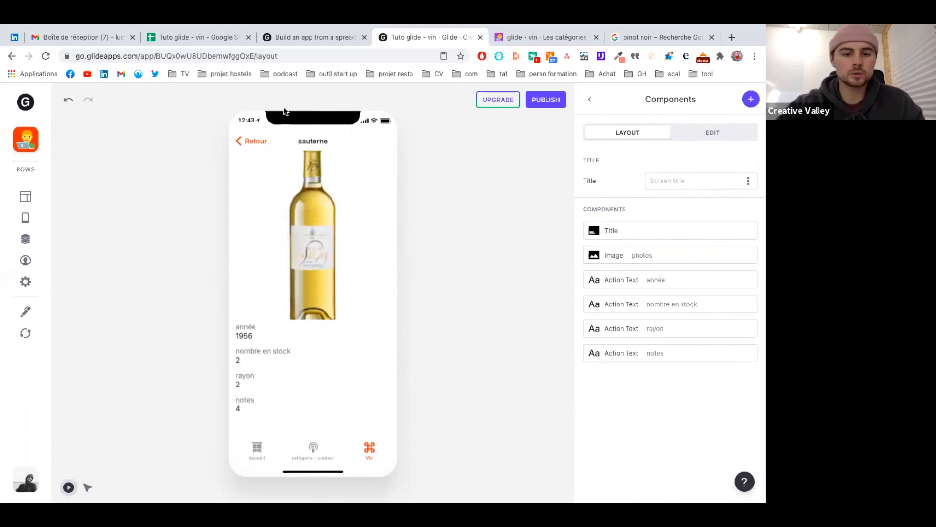
click(239, 142)
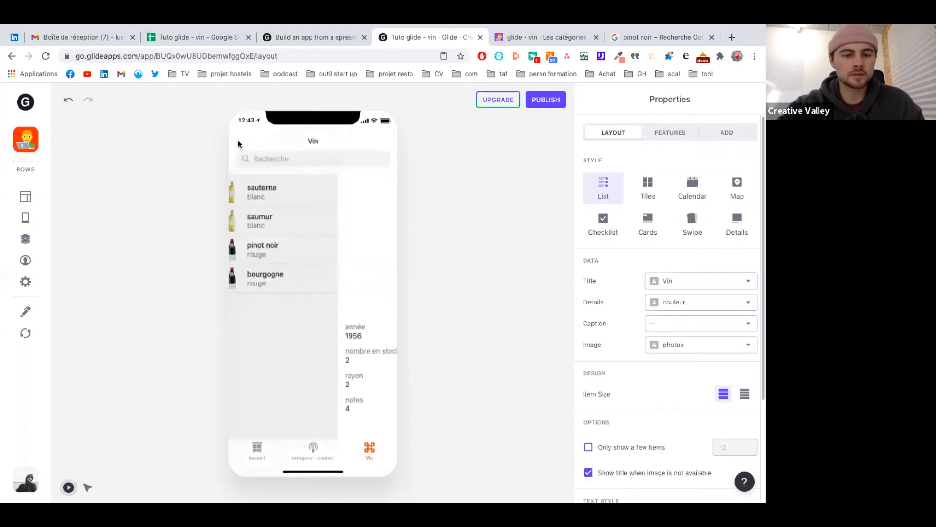
click(315, 452)
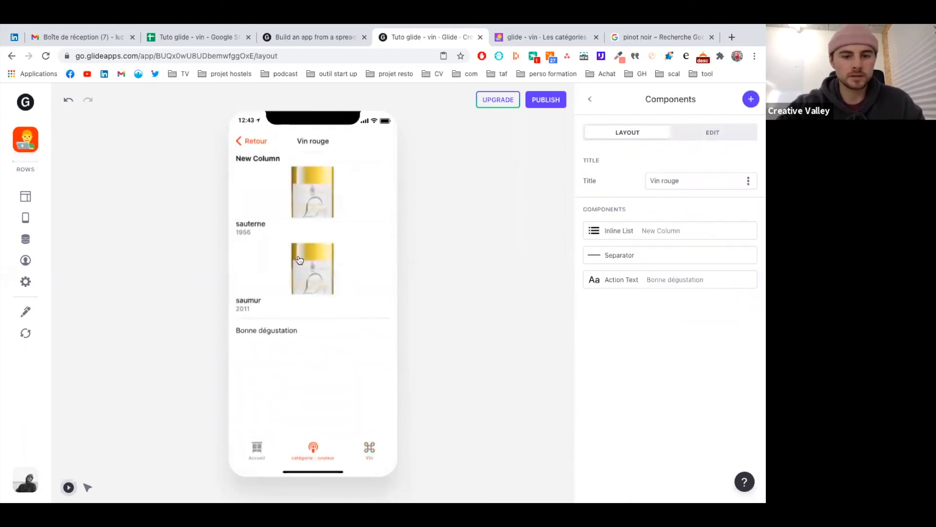
click(241, 140)
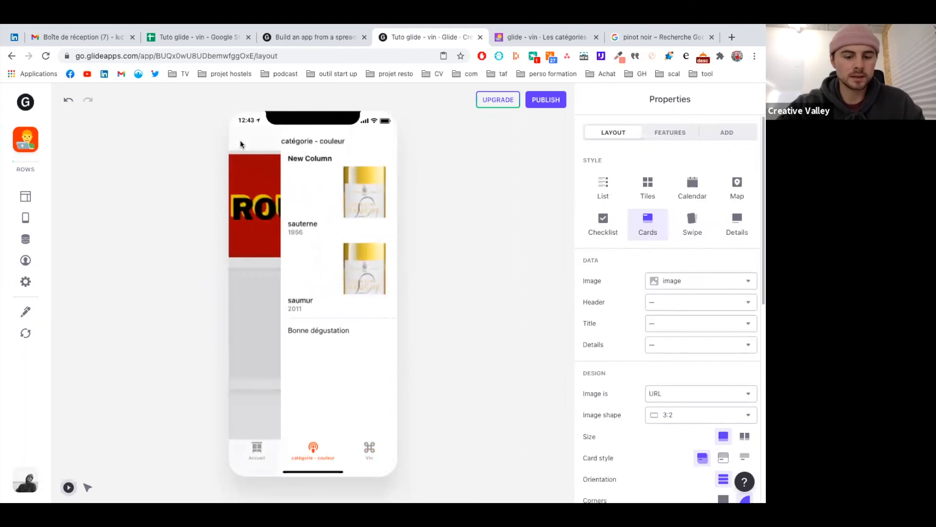
click(258, 453)
click(321, 454)
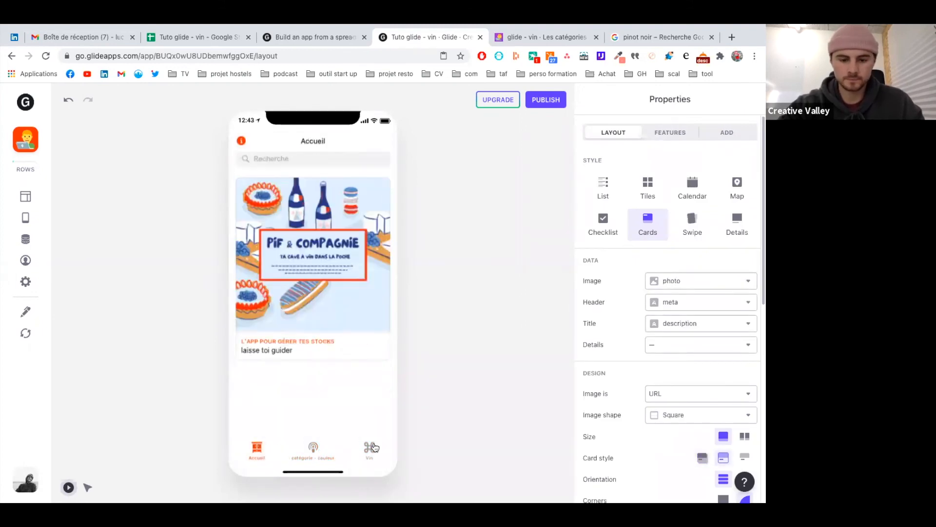
click(370, 448)
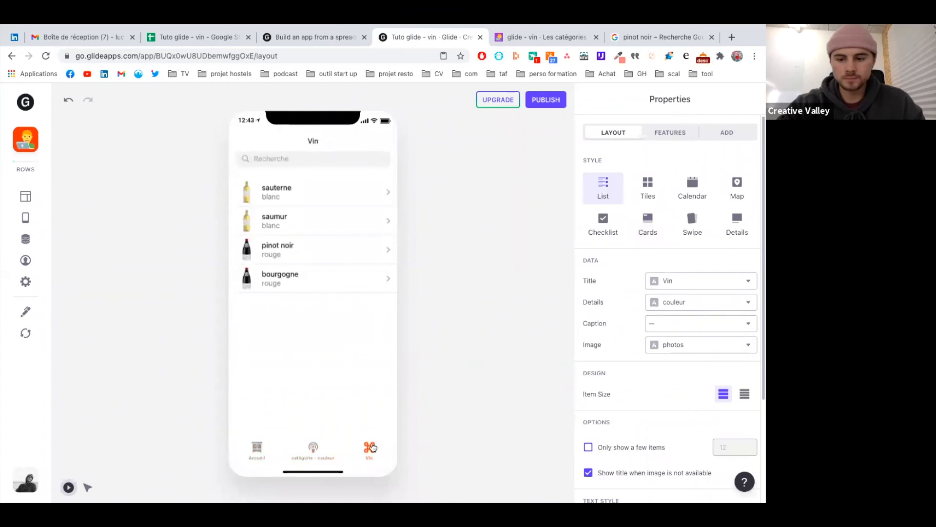
click(321, 451)
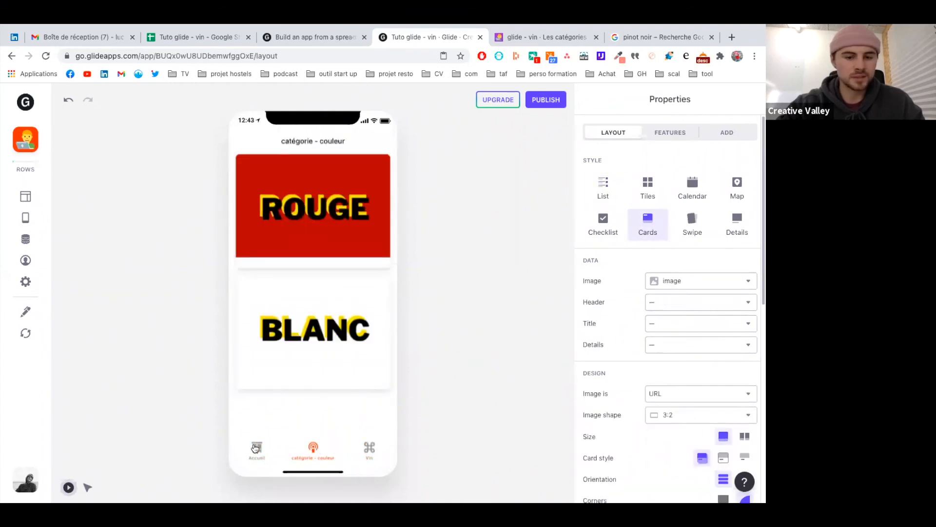
click(256, 448)
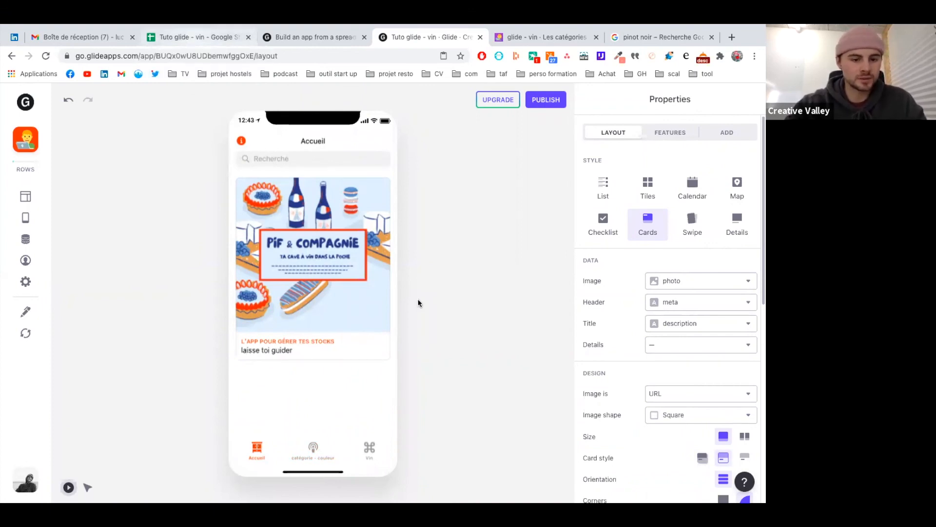
- Review the catégorie - couleur and Vin sheets in the Google Sheet, and look at the published "glide - vin" example app
click(200, 37)
scroll(147, 369, down, 1)
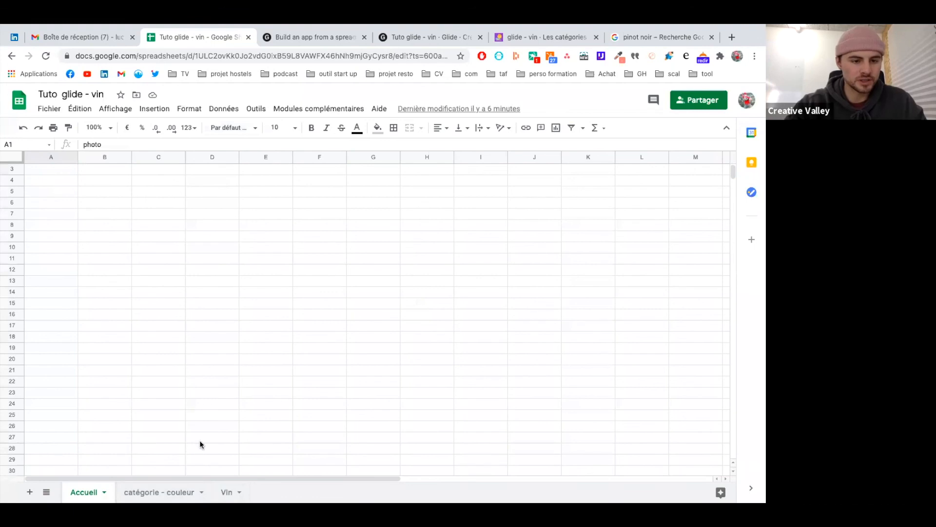
click(145, 492)
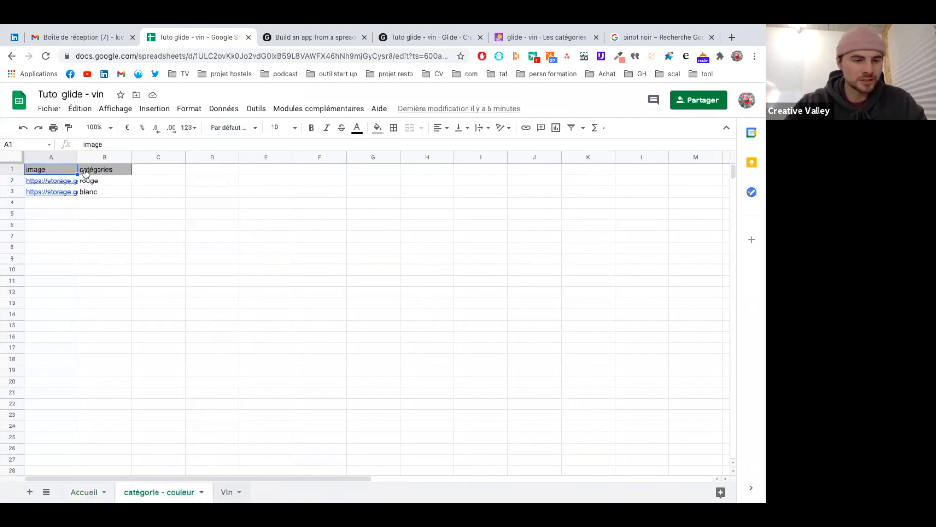
click(227, 492)
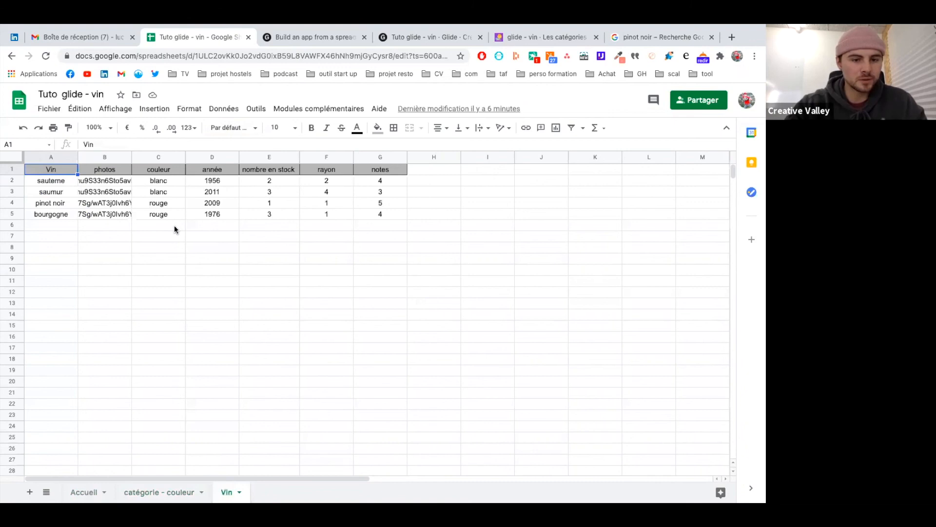
click(54, 228)
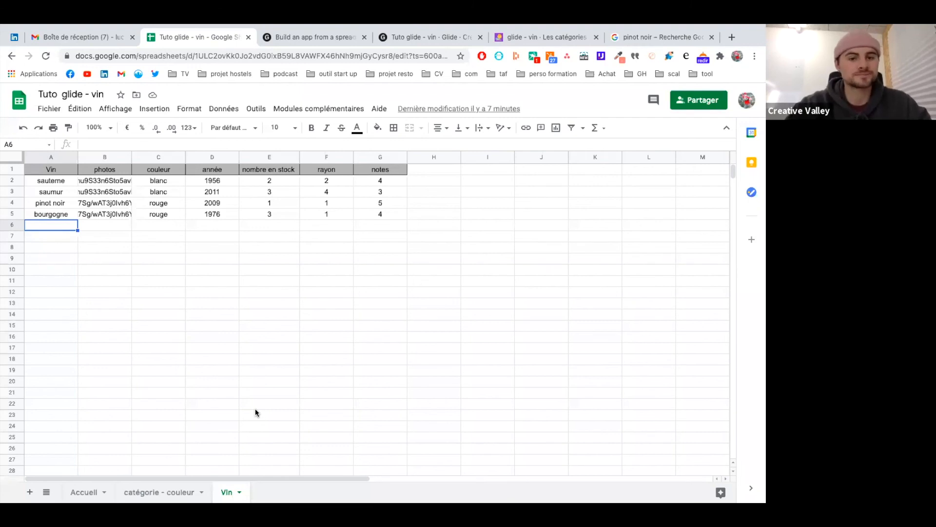
click(535, 42)
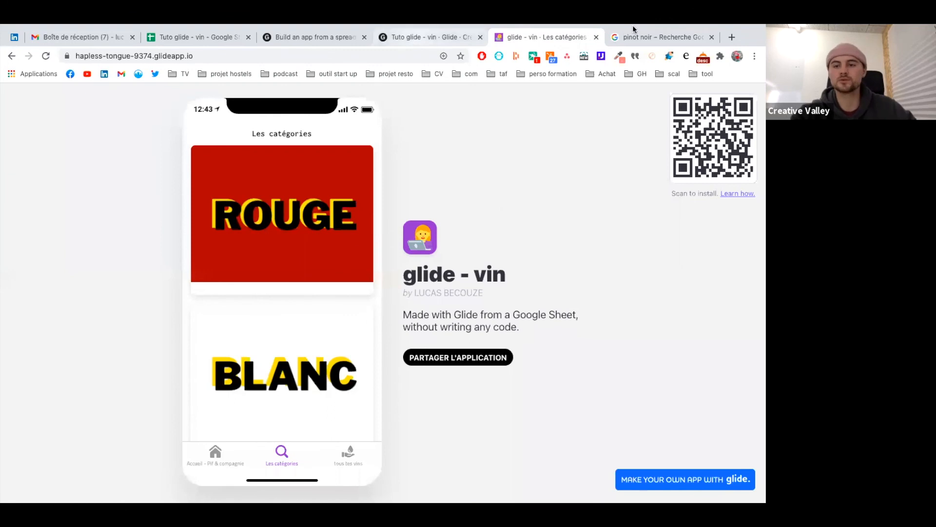
- Return to the Glide editor and review the Accueil properties, the catégorie - couleur screen and the app's tab settings
click(404, 37)
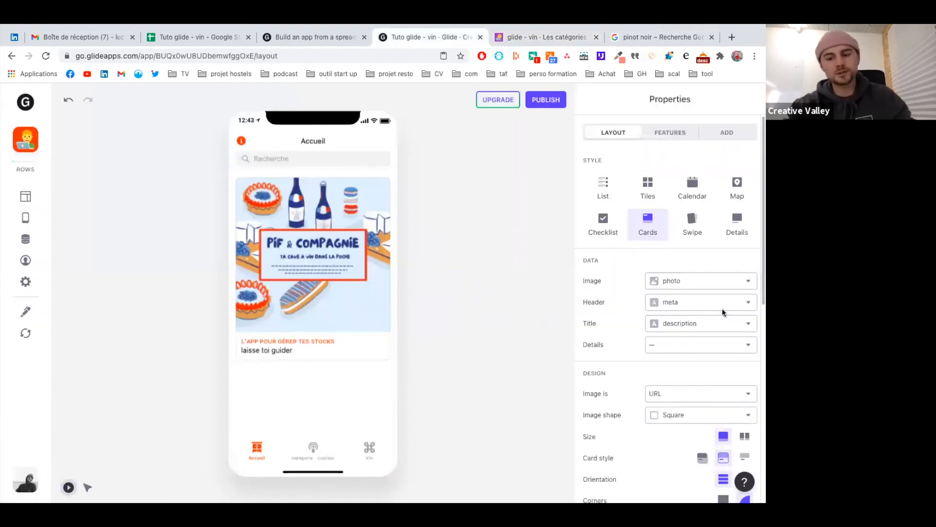
scroll(690, 295, down, 3)
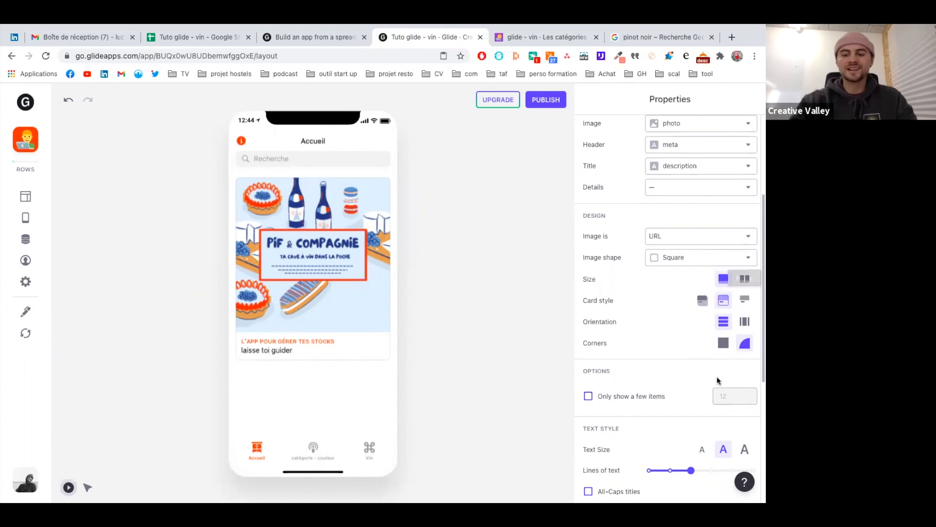
scroll(690, 331, up, 5)
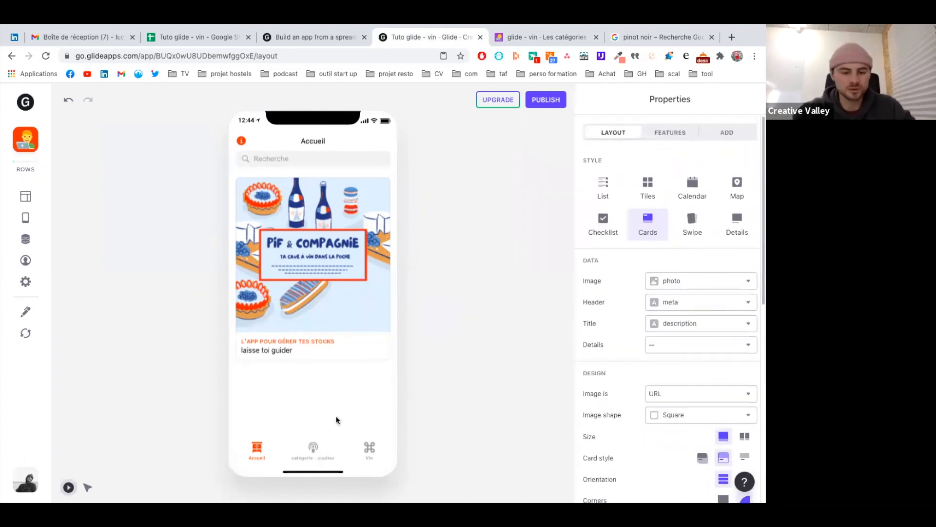
click(298, 442)
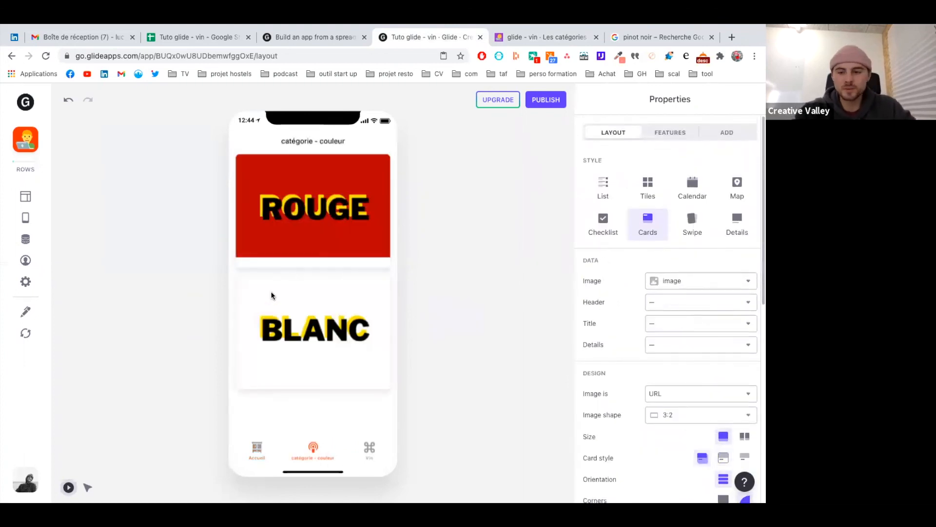
click(25, 218)
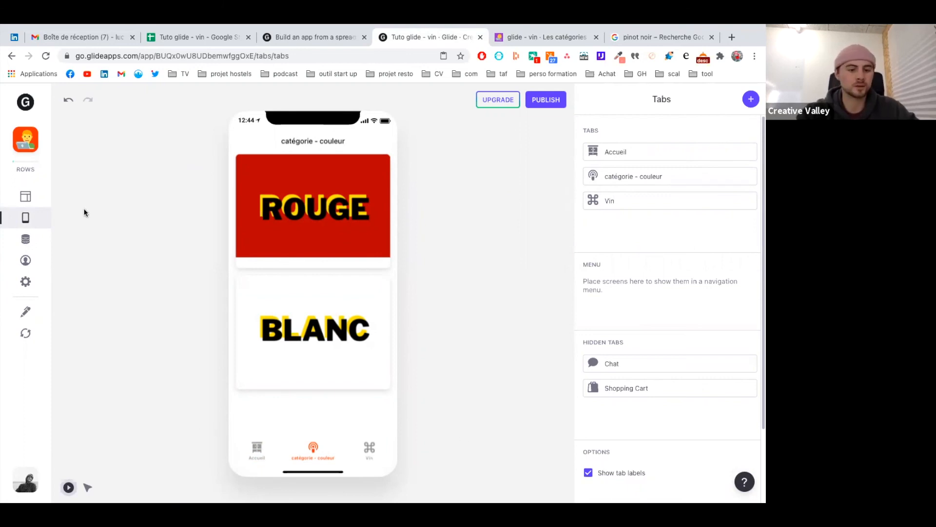
click(25, 196)
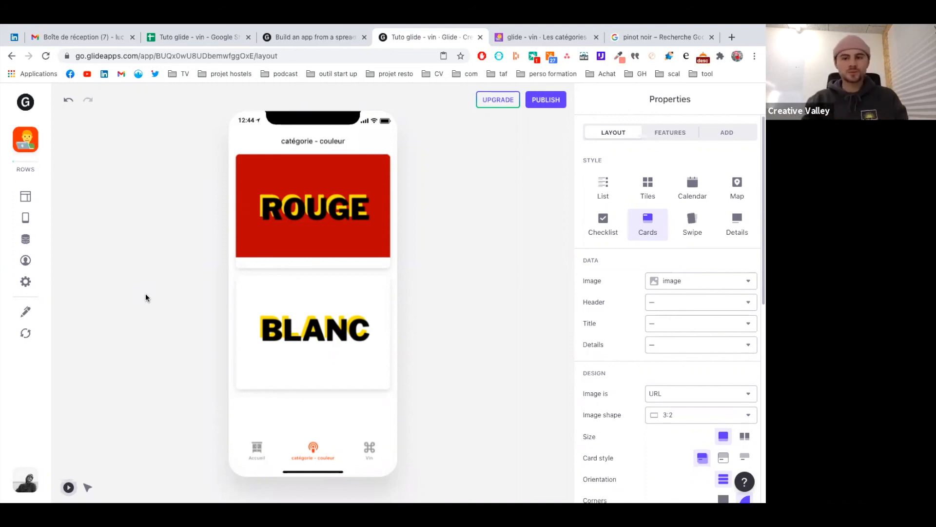
- Publish the app and copy its public app link
click(549, 100)
click(450, 396)
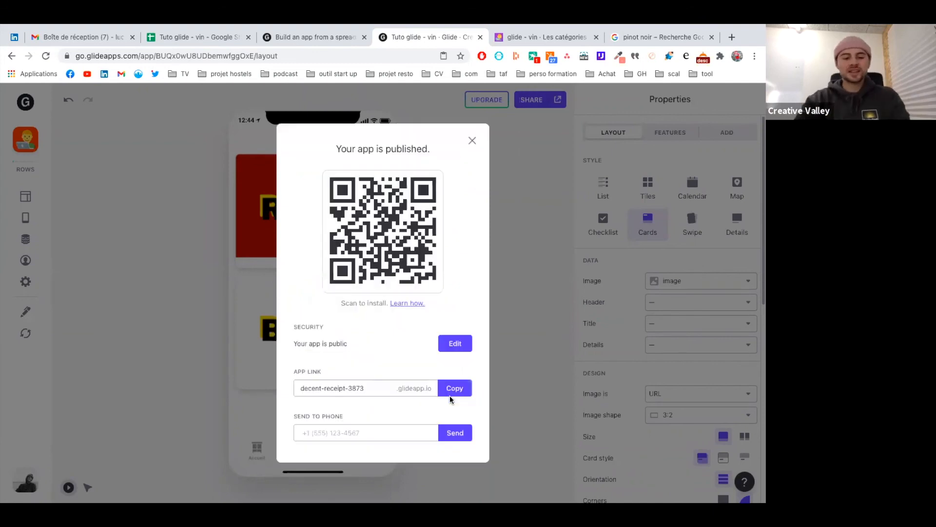
click(451, 389)
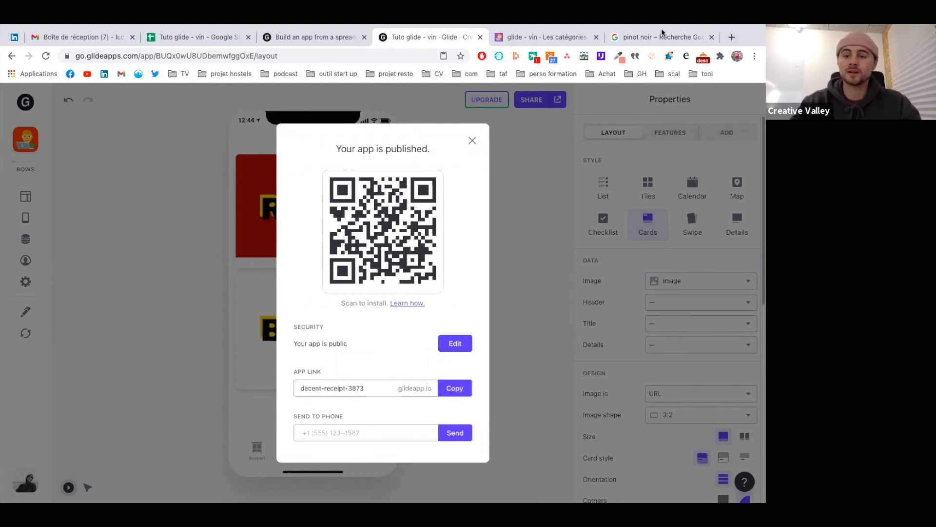
- Open the published app at the copied link, decent-receipt-3873.glideapp.io, in a new browser tab
click(732, 37)
click(230, 54)
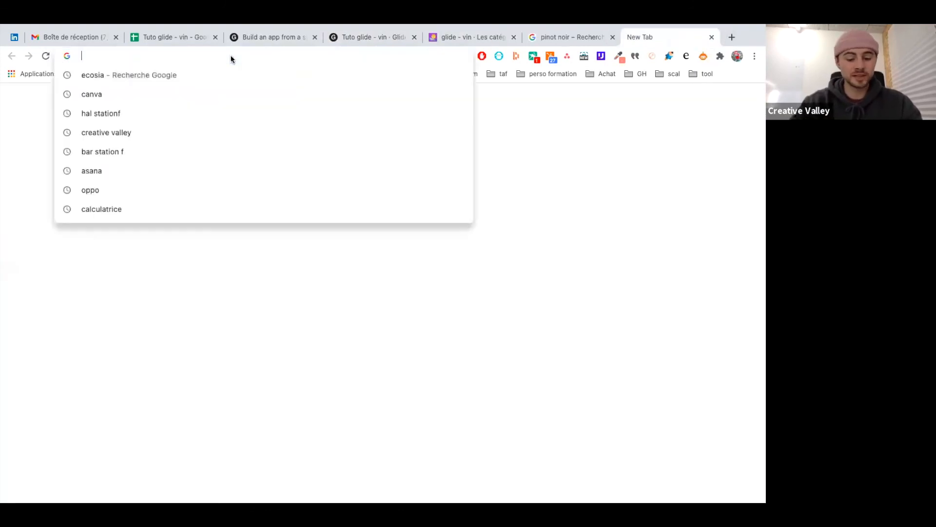
key(super+v)
key(Return)
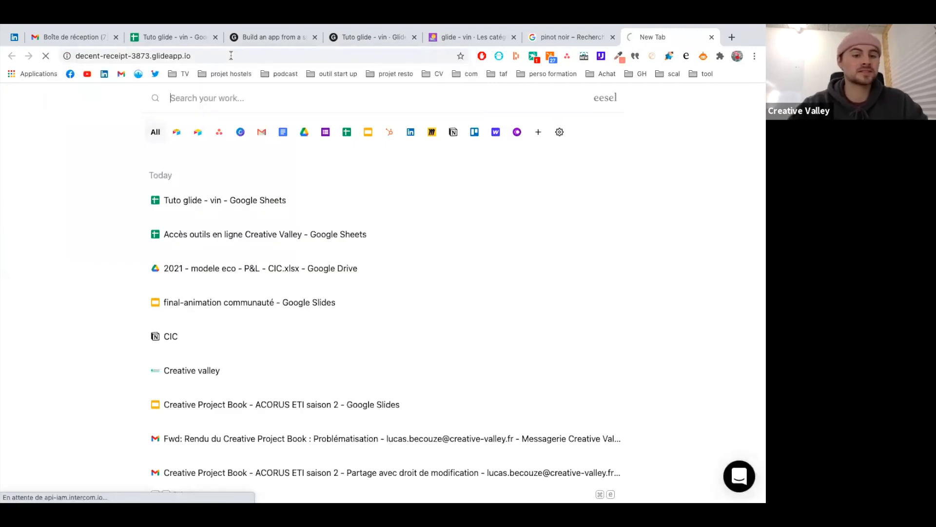